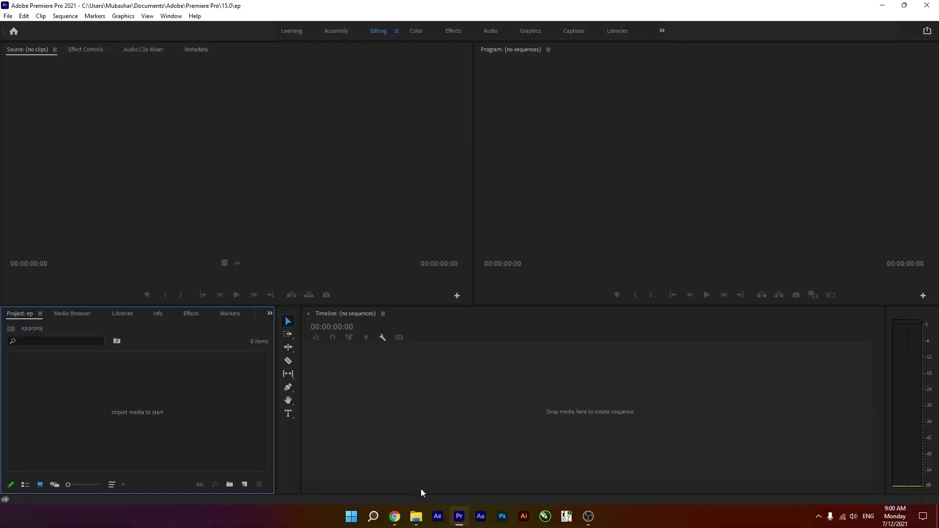
# - Select MVI_6475, MVI_6477 and MVI_6481 in the 100CANON folder and drag them into the Project panel
pyautogui.click(416, 517)
pyautogui.click(384, 462)
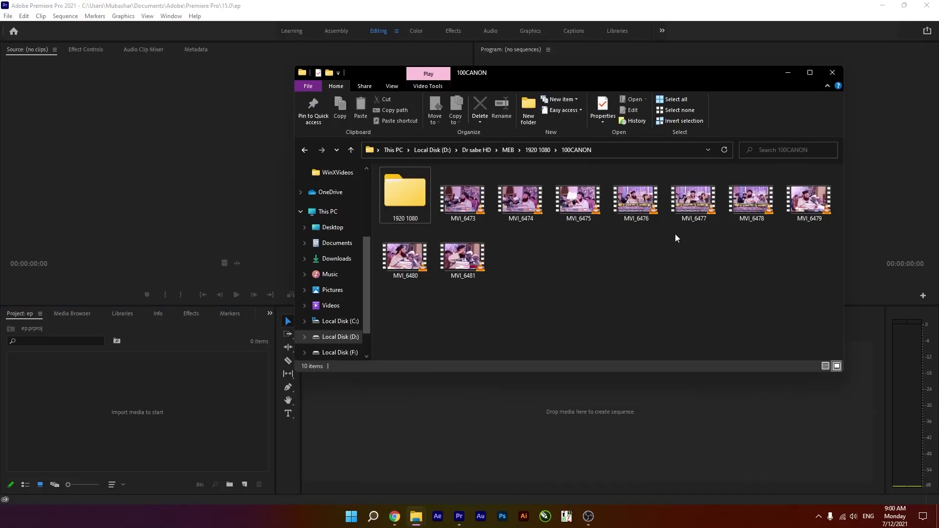
pyautogui.click(575, 207)
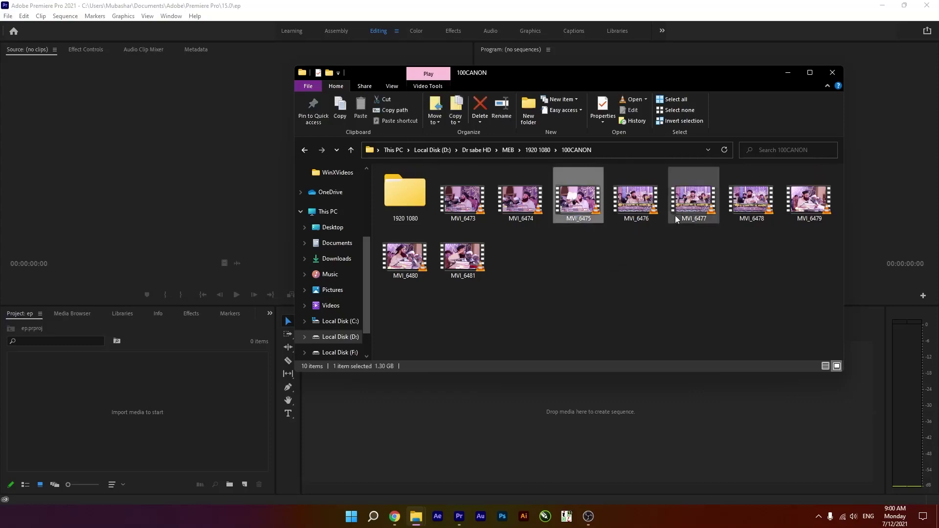
pyautogui.keyDown('ctrl'); pyautogui.click(462, 257); pyautogui.keyUp('ctrl')
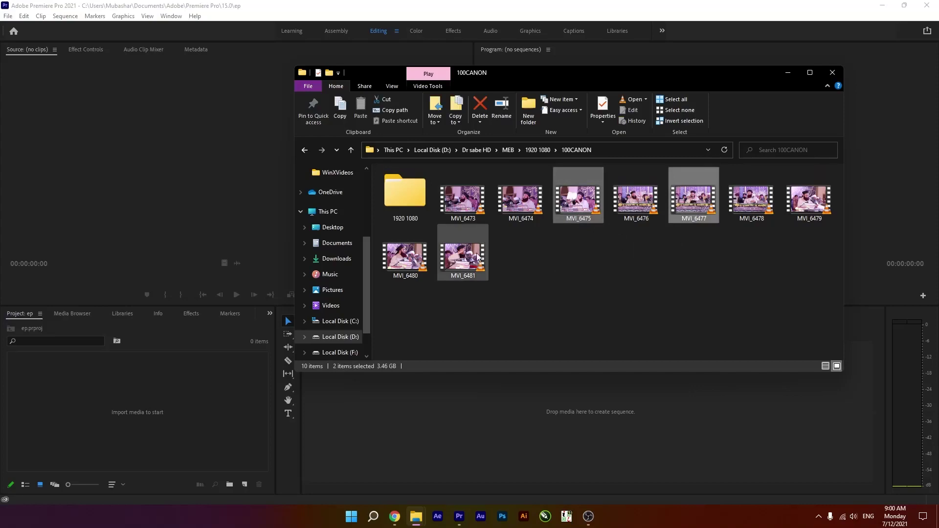
pyautogui.moveTo(463, 257); pyautogui.dragTo(157, 409)
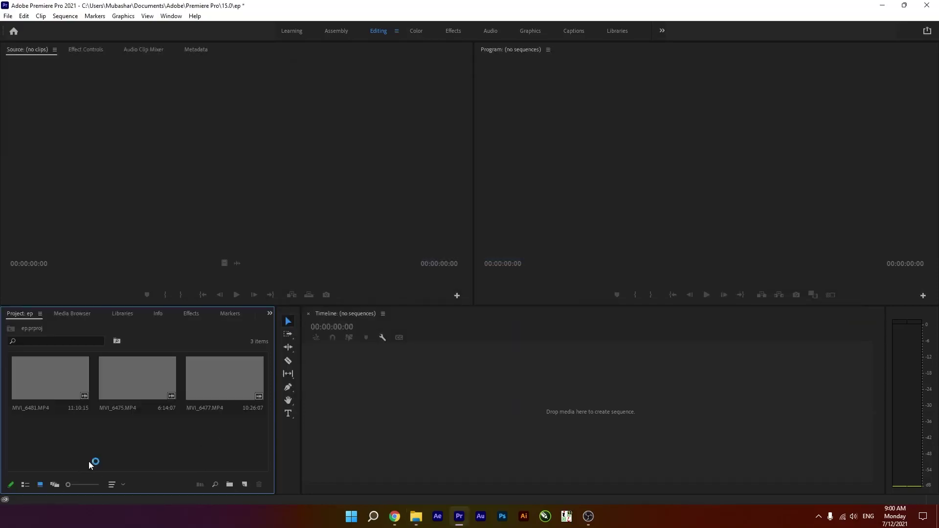
# - Marquee-select the three imported clips MVI_6481, MVI_6475 and MVI_6477 and bring up their context menu
pyautogui.moveTo(218, 440); pyautogui.dragTo(89, 443)
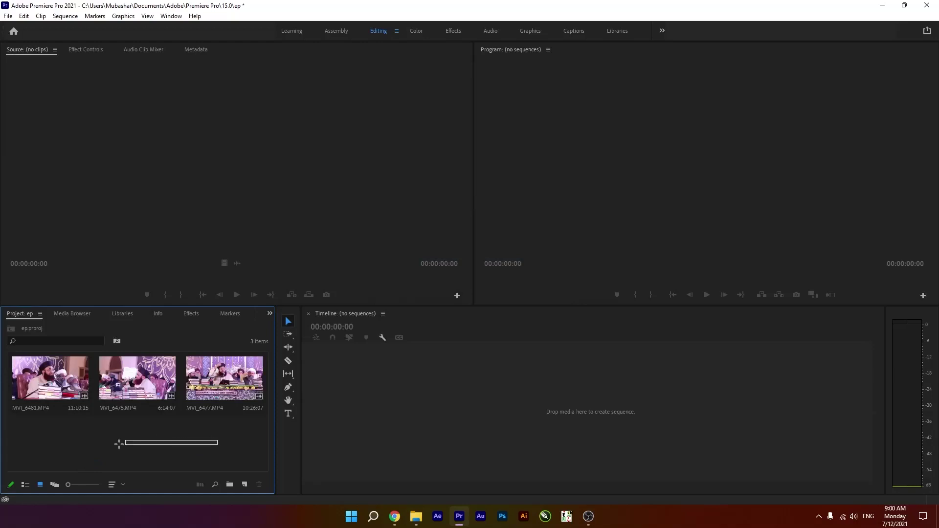
pyautogui.moveTo(89, 442); pyautogui.dragTo(66, 449)
pyautogui.moveTo(237, 450); pyautogui.dragTo(58, 367)
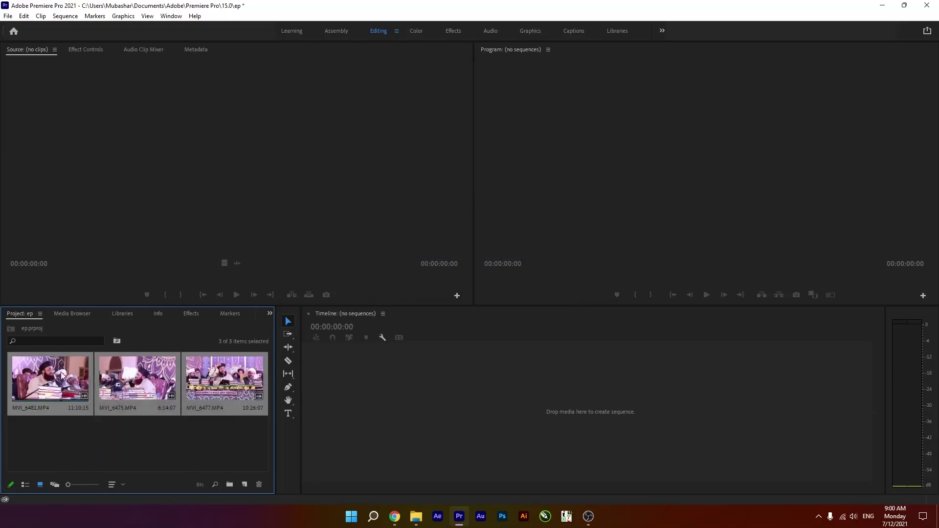
pyautogui.rightClick(63, 373)
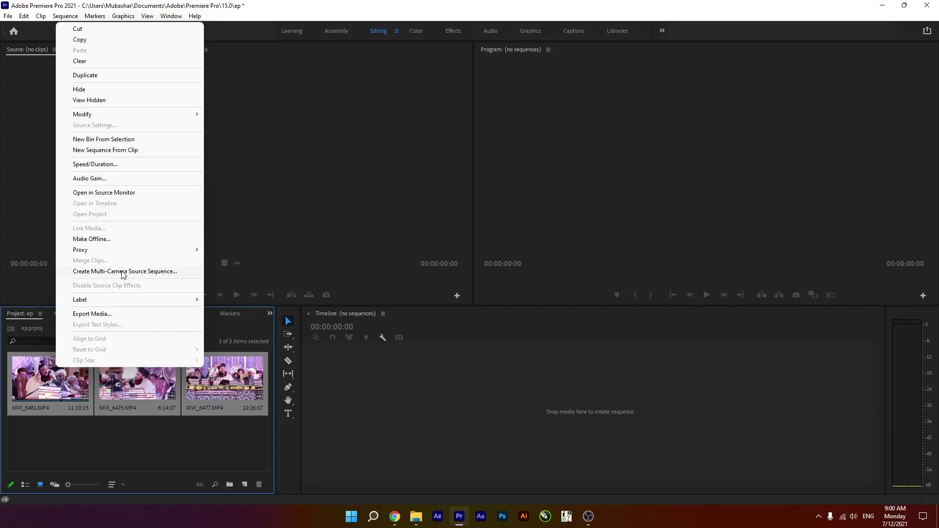
# - Choose Create Multi-Camera Source Sequence from the Clip menu for the three selected clips
pyautogui.click(49, 14)
pyautogui.click(42, 16)
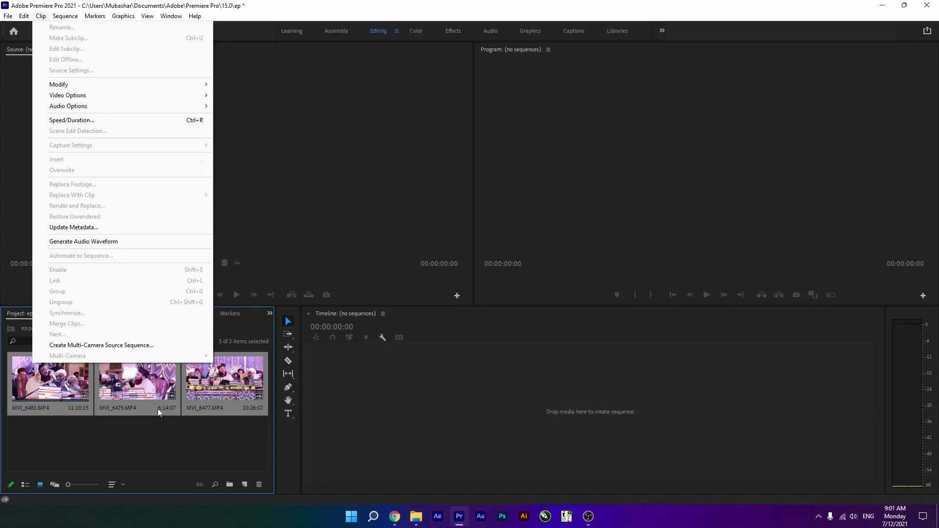
pyautogui.click(140, 346)
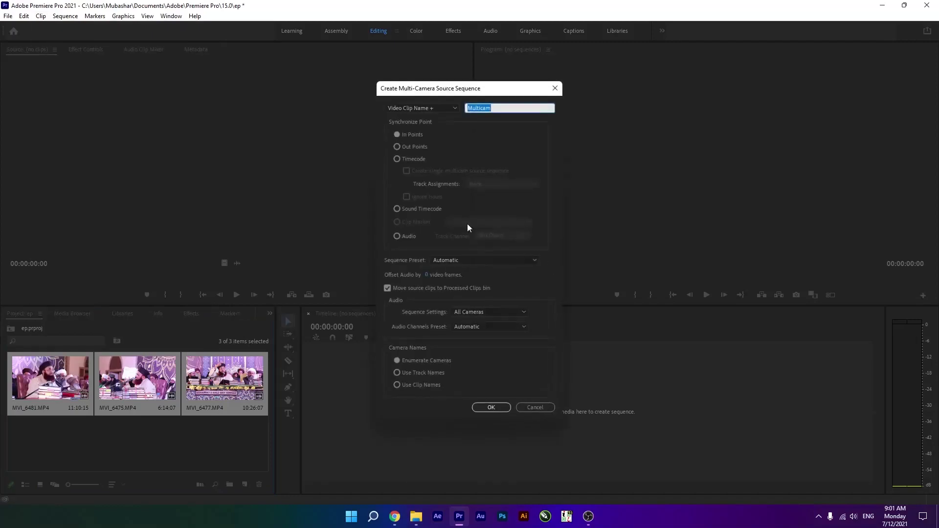
# - Create the multicam source sequence synced by In Points, moving originals into a Processed Clips bin
pyautogui.moveTo(430, 87)
pyautogui.mouseDown()
pyautogui.moveTo(427, 120)
pyautogui.moveTo(506, 103)
pyautogui.mouseUp()
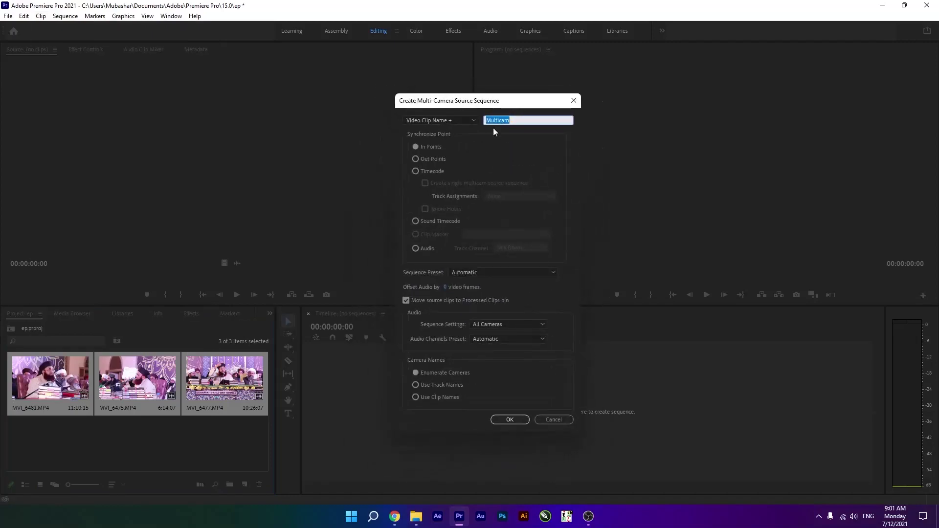
pyautogui.moveTo(440, 101); pyautogui.dragTo(440, 95)
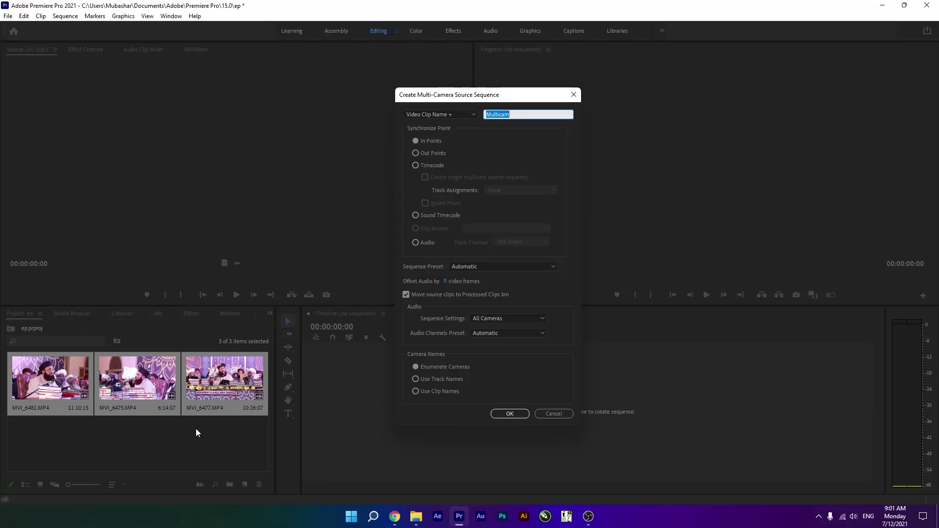
pyautogui.click(420, 244)
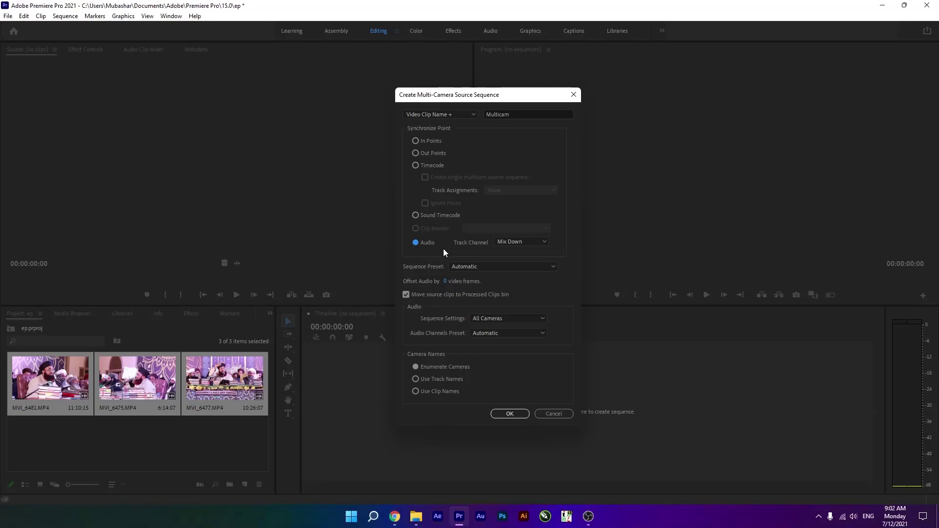
pyautogui.click(416, 140)
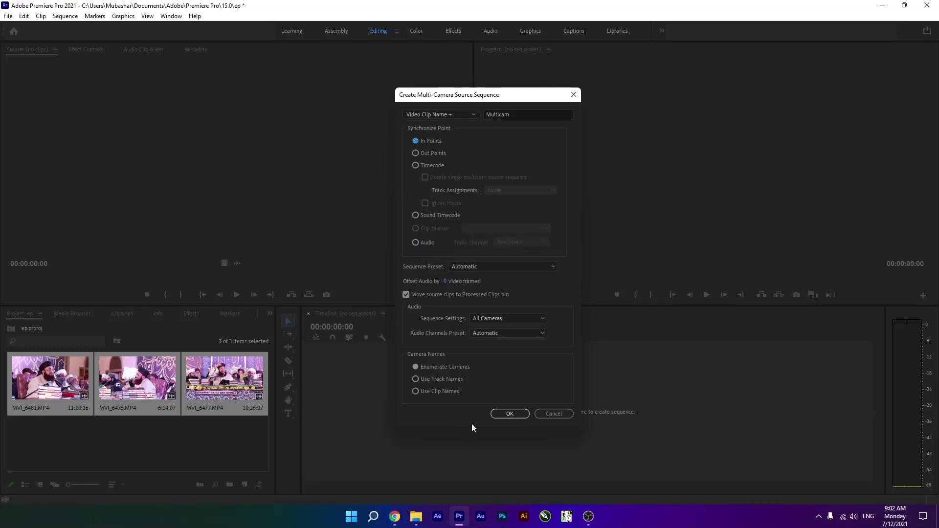
pyautogui.click(503, 417)
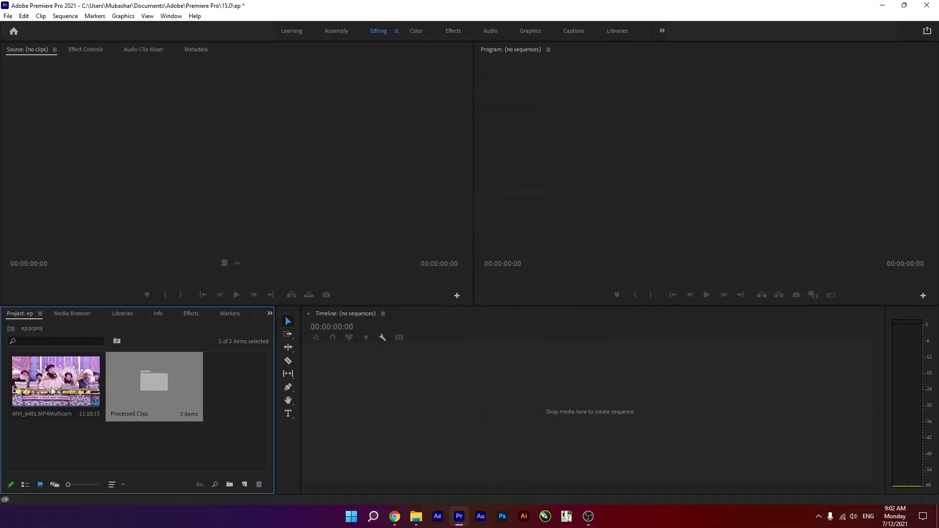
# - Drop the multicam clip onto the empty timeline to create the MVI_6481 sequence, fitted to view
pyautogui.moveTo(52, 390); pyautogui.dragTo(450, 413)
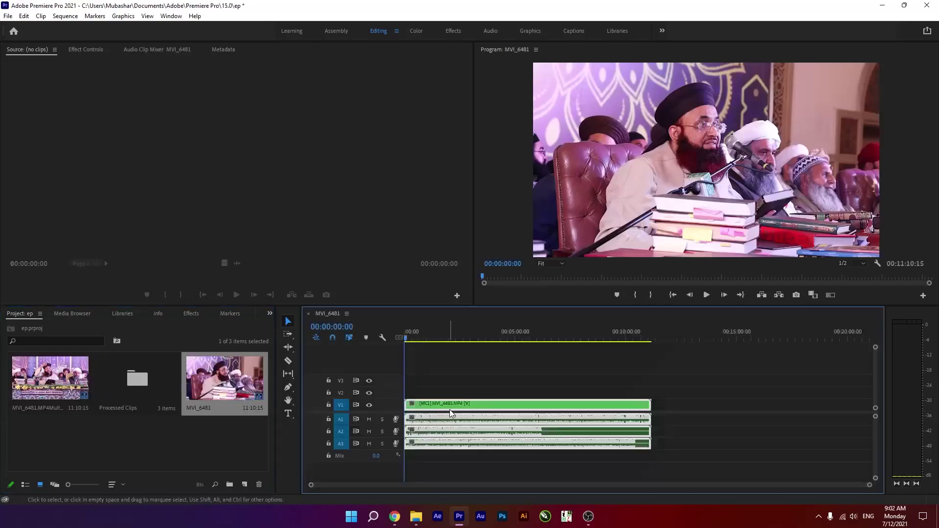
pyautogui.moveTo(861, 488); pyautogui.dragTo(812, 491)
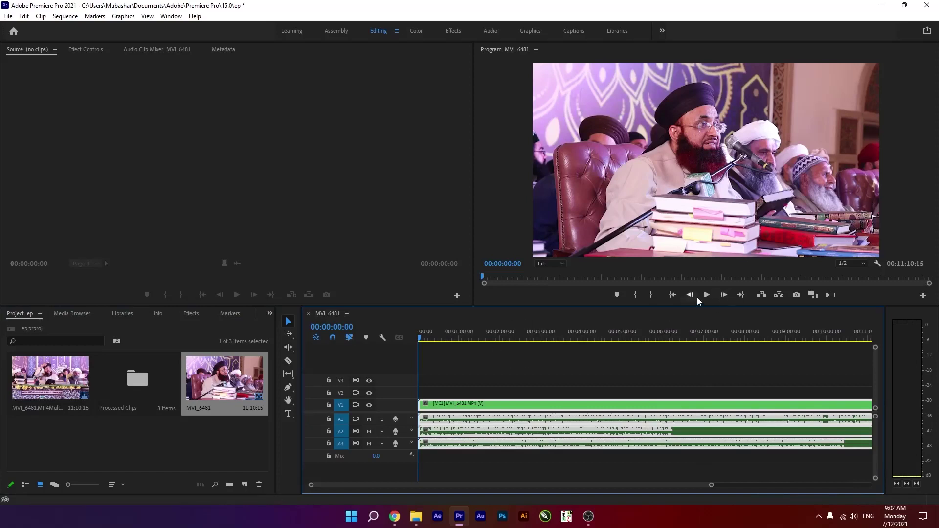
pyautogui.doubleClick(532, 403)
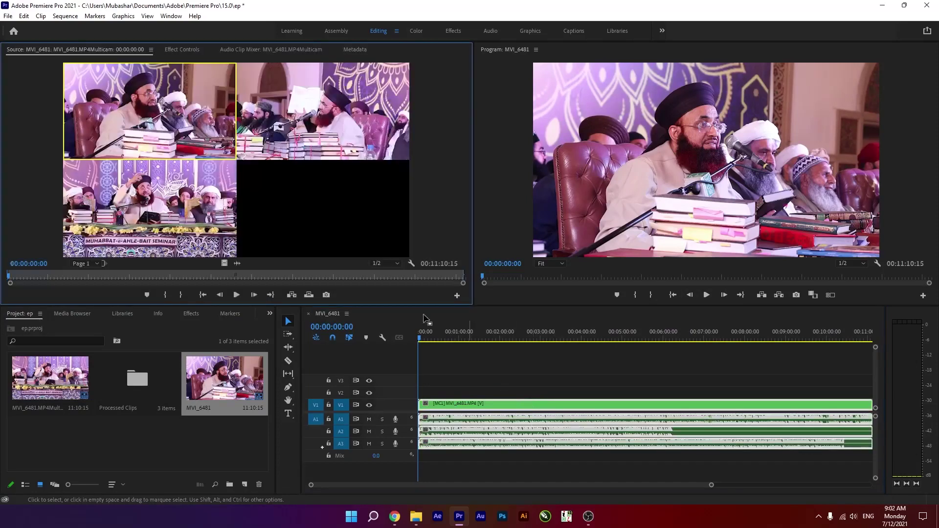
# - Cycle the program view through cameras 1, 2 and 3 using the grid tiles
pyautogui.click(291, 115)
pyautogui.click(177, 122)
pyautogui.click(179, 166)
pyautogui.click(267, 139)
pyautogui.click(192, 127)
pyautogui.click(197, 177)
pyautogui.click(297, 155)
pyautogui.click(186, 123)
pyautogui.click(195, 176)
pyautogui.click(312, 136)
pyautogui.click(229, 112)
pyautogui.click(164, 204)
pyautogui.click(317, 134)
pyautogui.click(184, 102)
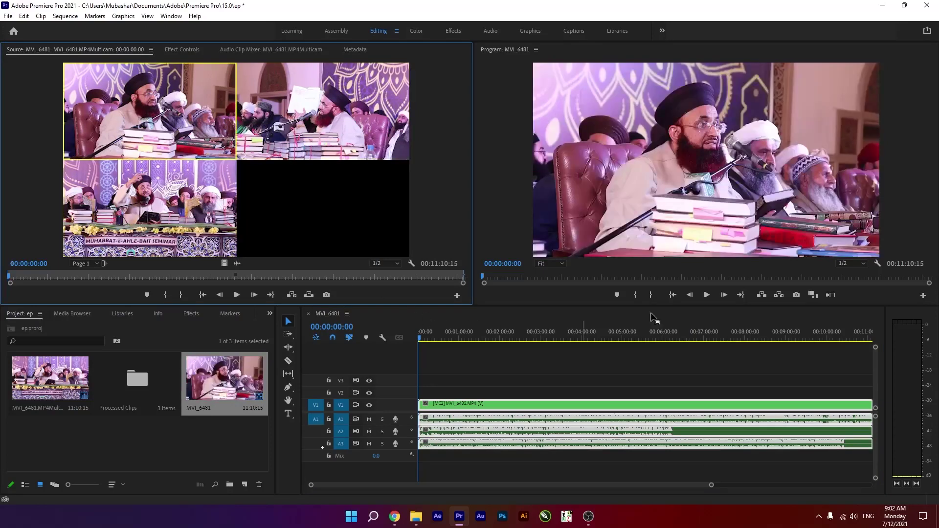
# - Mute audio tracks A1 and A2, then play the sequence while cutting to cameras 3 and 2
pyautogui.click(368, 420)
pyautogui.click(369, 432)
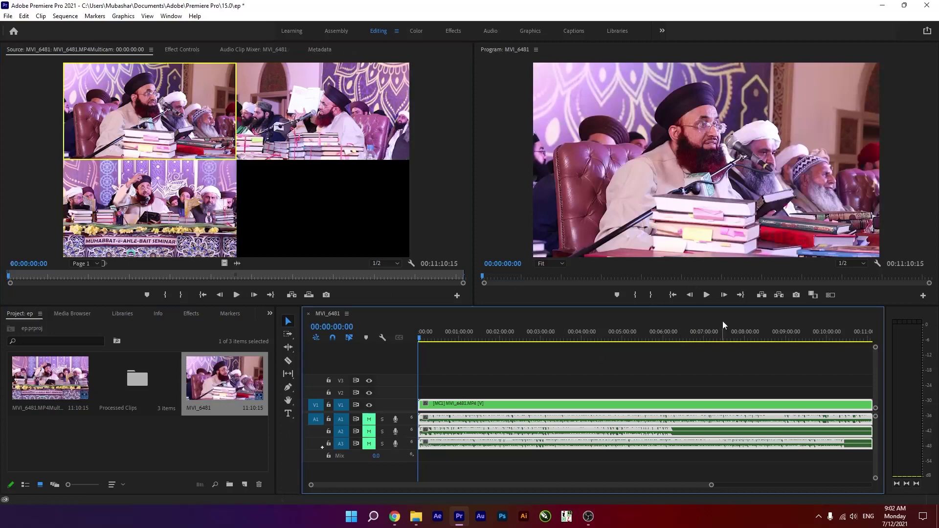
pyautogui.click(704, 297)
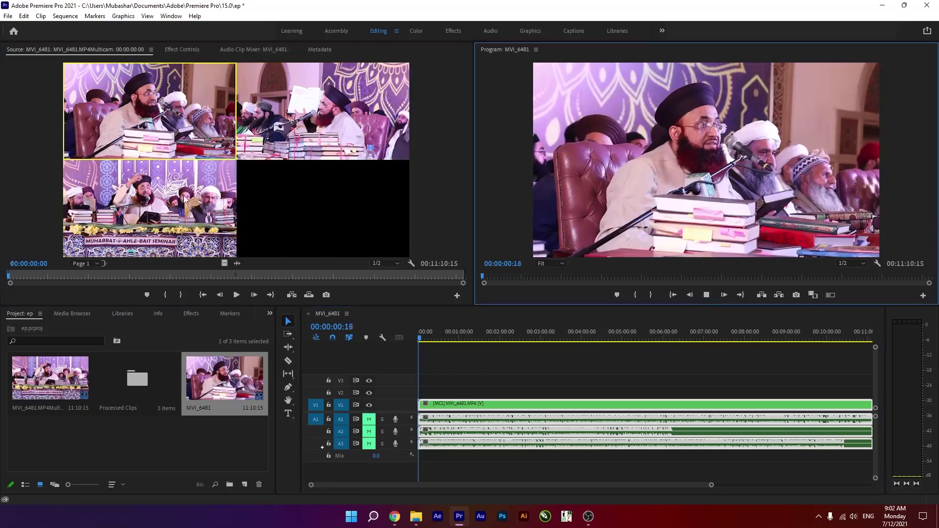
pyautogui.click(162, 204)
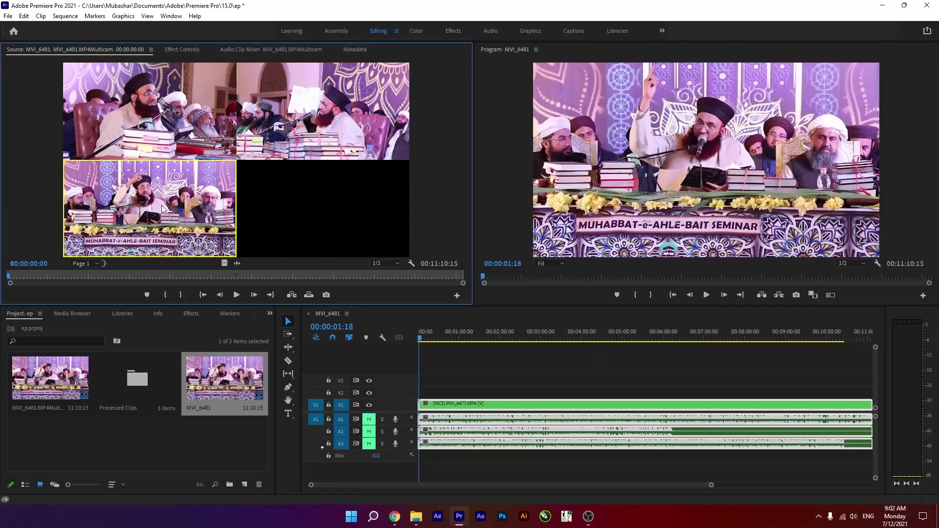
pyautogui.click(706, 295)
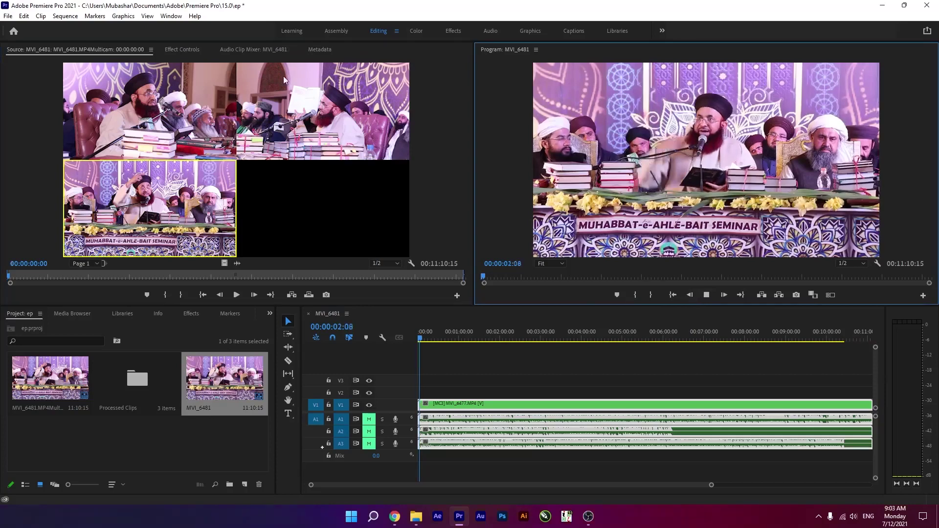
pyautogui.click(327, 105)
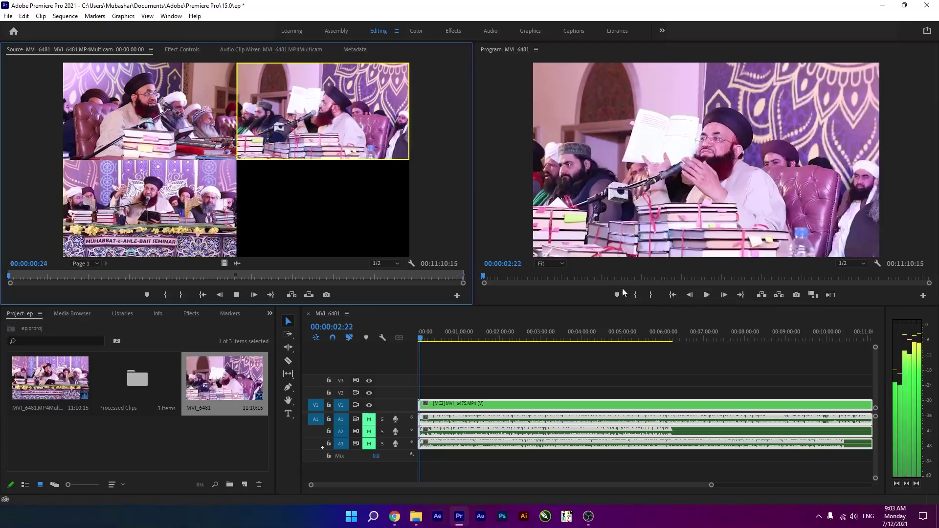
pyautogui.click(706, 295)
# - Cut to cameras 3 and 2 again, briefly playing the grid after each switch
pyautogui.click(166, 206)
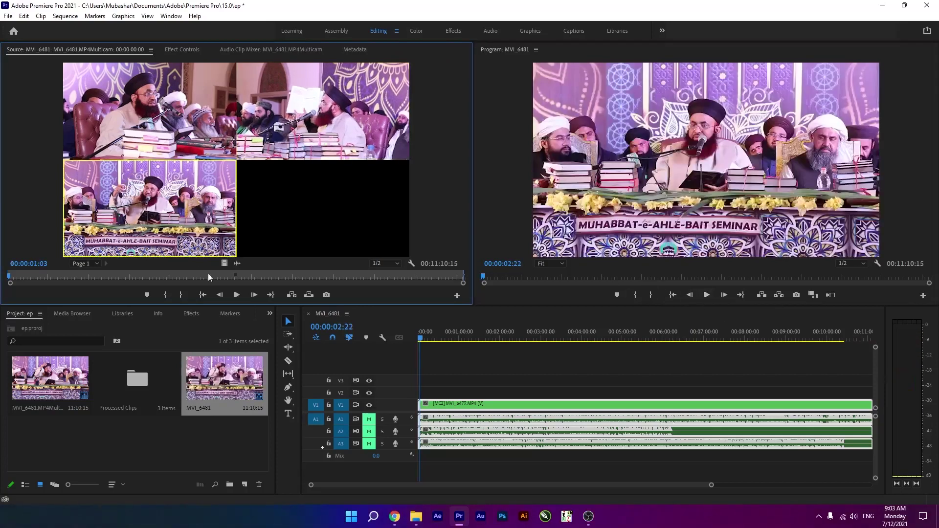
pyautogui.click(235, 294)
pyautogui.click(235, 295)
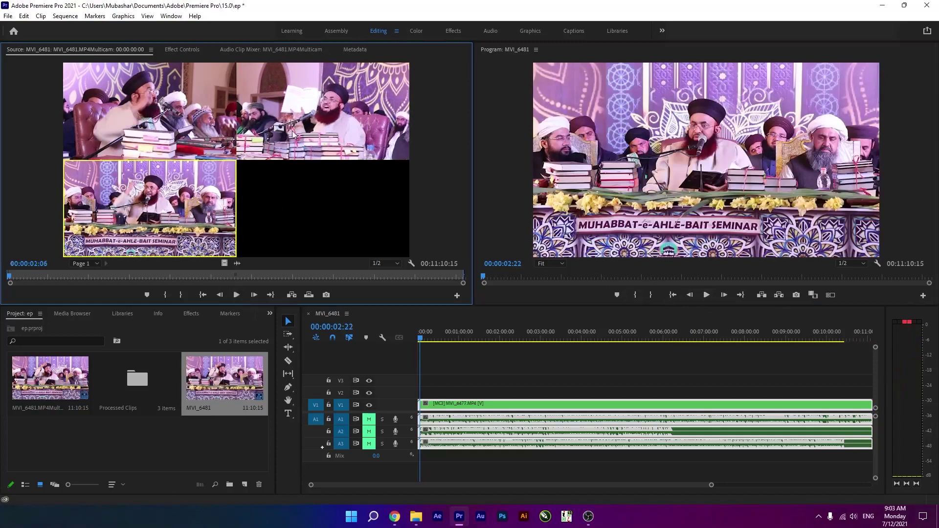
pyautogui.click(301, 124)
pyautogui.click(236, 295)
pyautogui.click(236, 295)
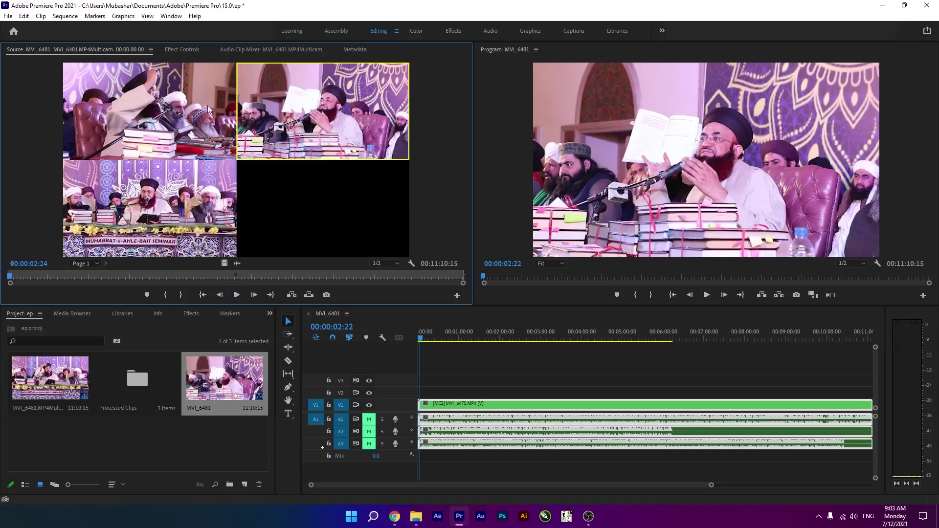
pyautogui.click(237, 296)
pyautogui.click(238, 296)
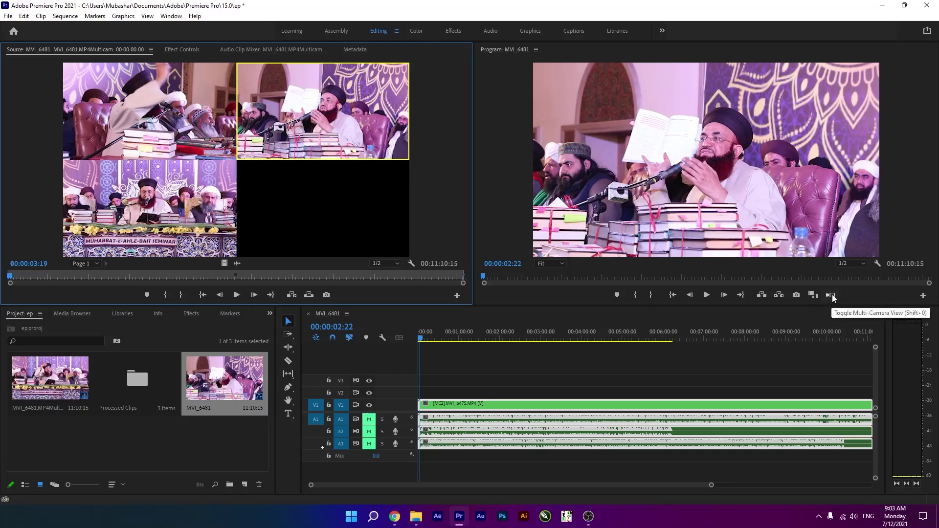
# - Add the Toggle Multi-Camera View button to the Program monitor controls via the button editor
pyautogui.click(922, 296)
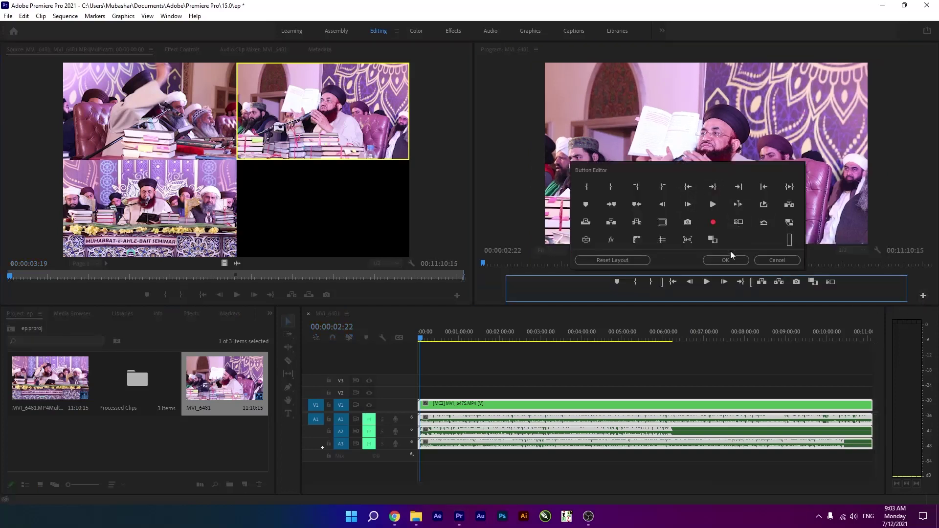
pyautogui.click(643, 260)
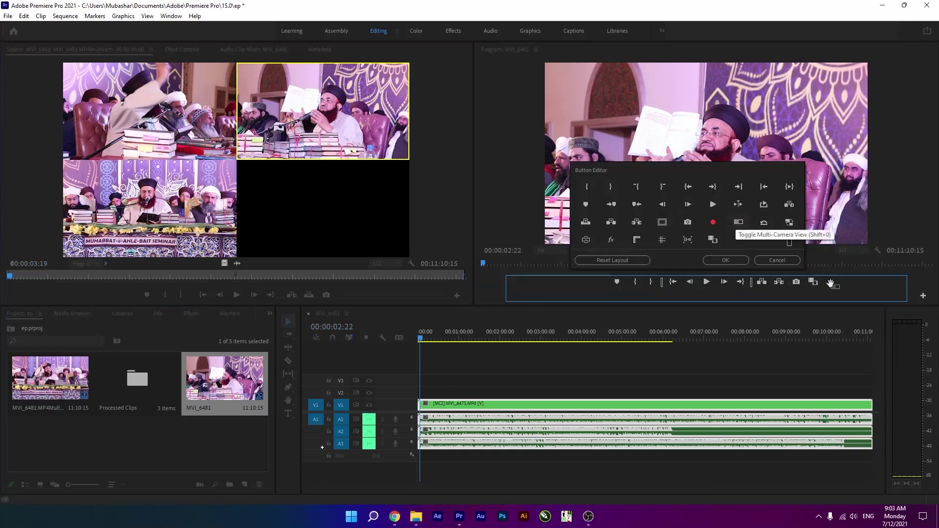
pyautogui.moveTo(829, 283); pyautogui.dragTo(830, 283)
pyautogui.click(728, 259)
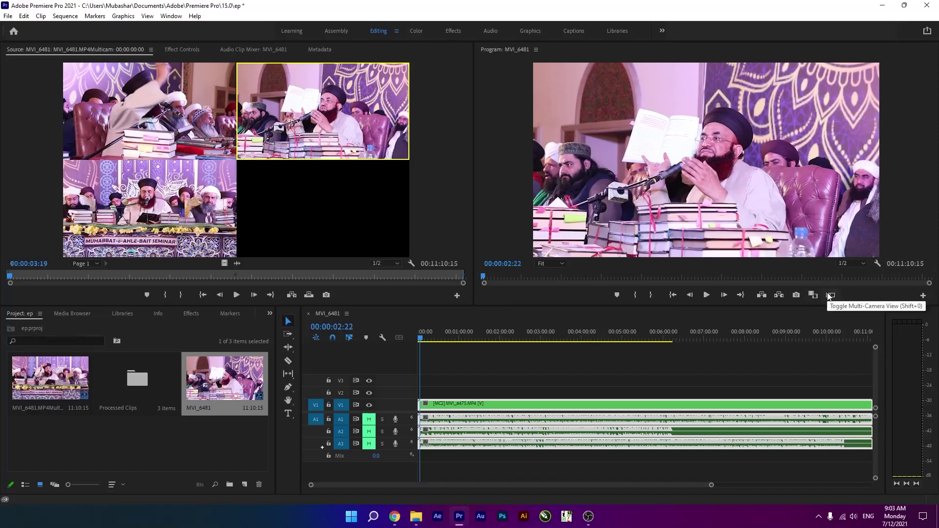
# - Turn on the multi-camera view and test cameras 1, 2 and 3 from the sequence start
pyautogui.click(830, 295)
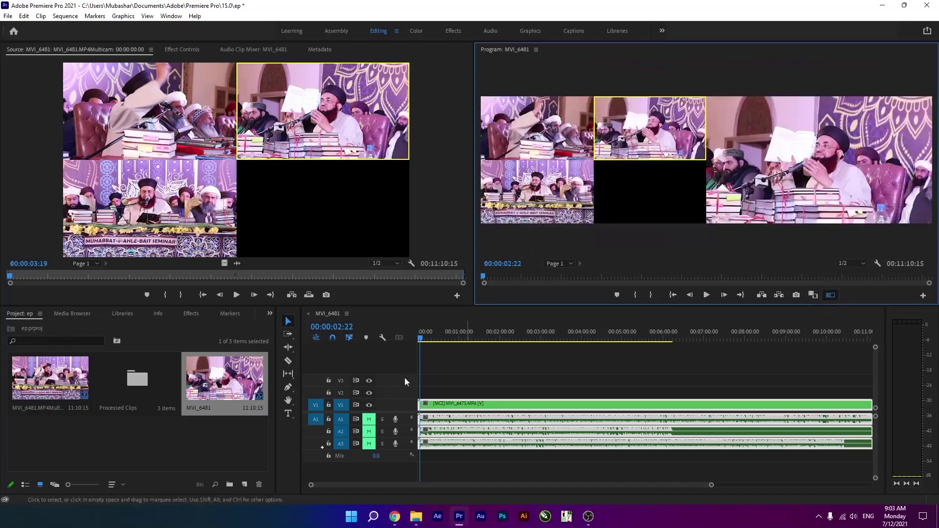
pyautogui.click(418, 338)
pyautogui.click(706, 295)
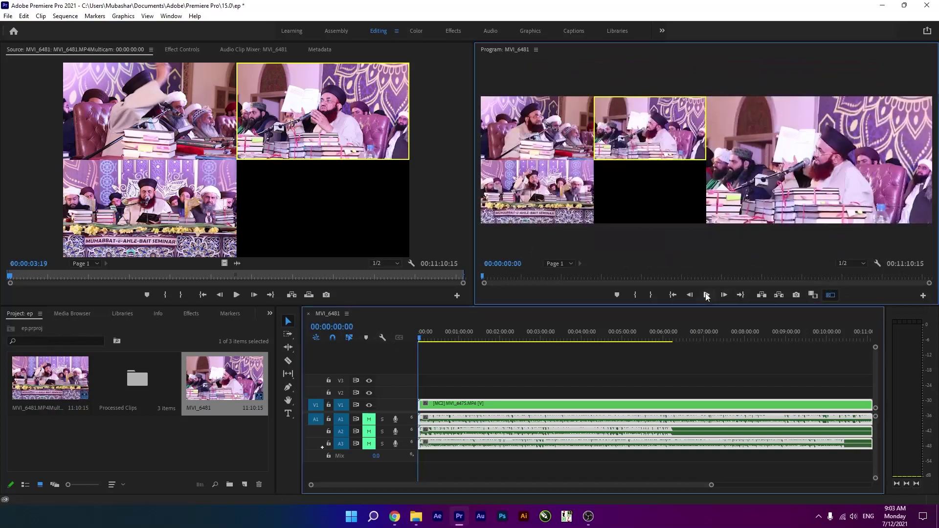
pyautogui.click(524, 111)
pyautogui.press('space')
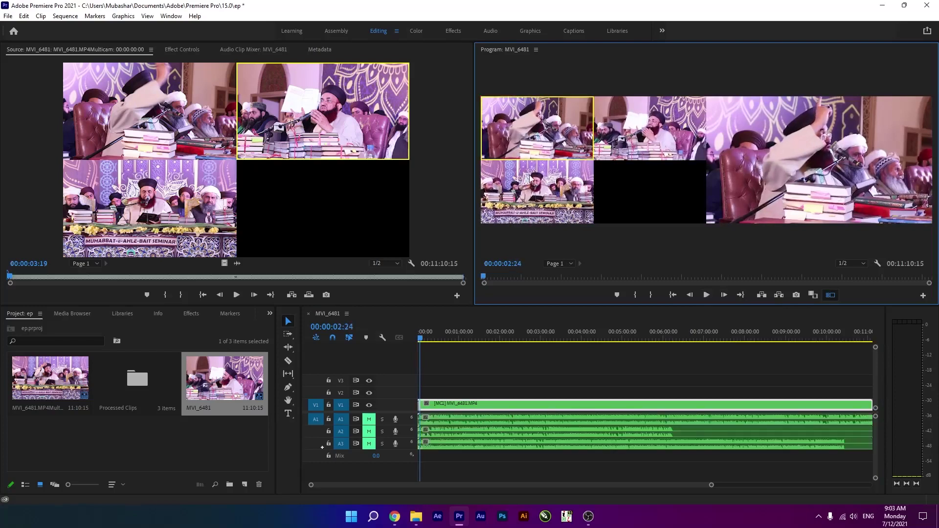
pyautogui.press('2')
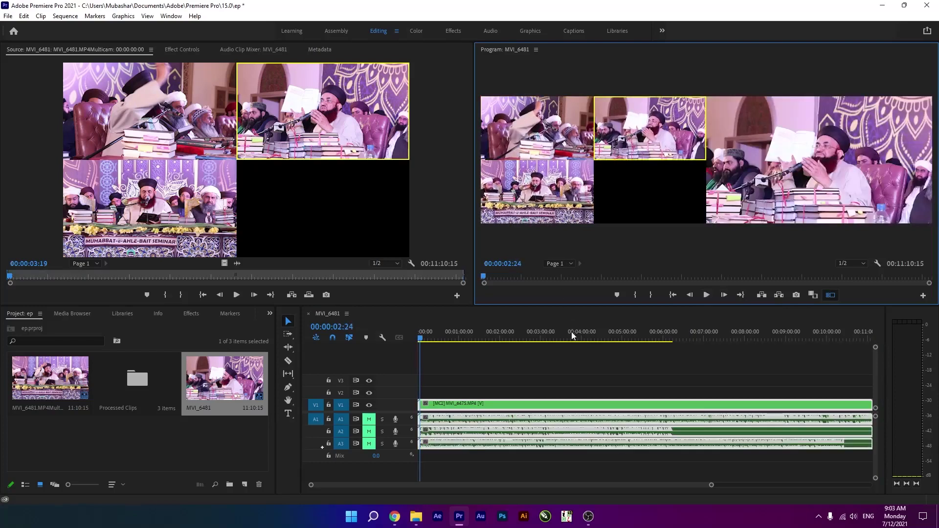
pyautogui.press('1')
pyautogui.click(706, 294)
pyautogui.press('3')
pyautogui.press('space')
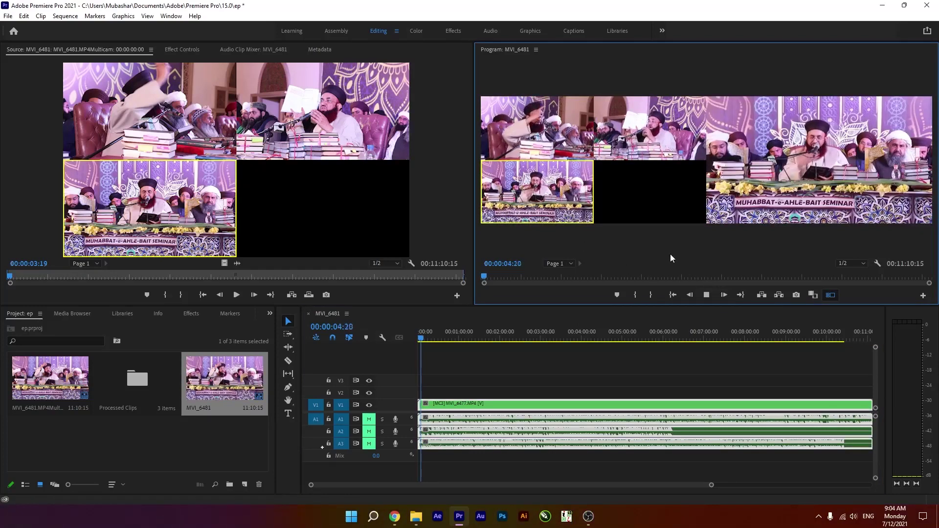
# - Scrub to about four minutes to try camera 2, then restart from the beginning on camera 1
pyautogui.click(451, 334)
pyautogui.moveTo(451, 337); pyautogui.dragTo(585, 344)
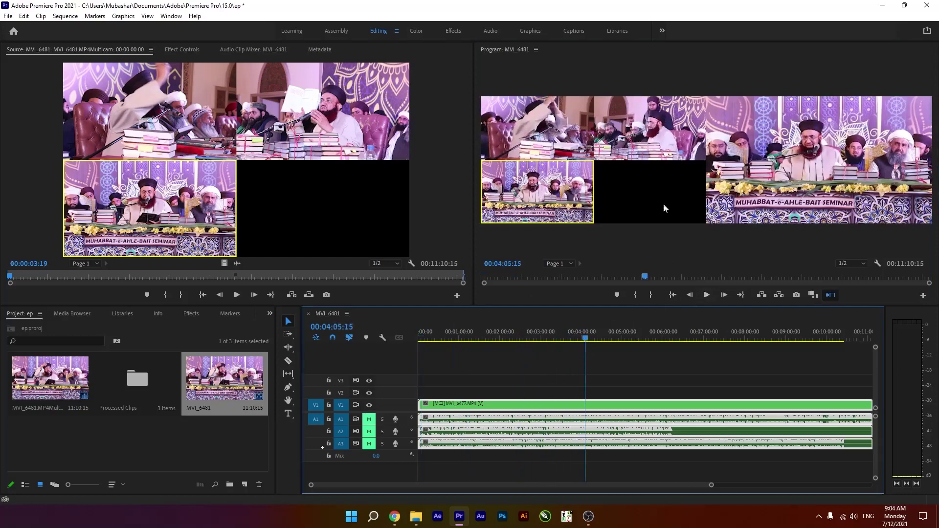
pyautogui.click(642, 125)
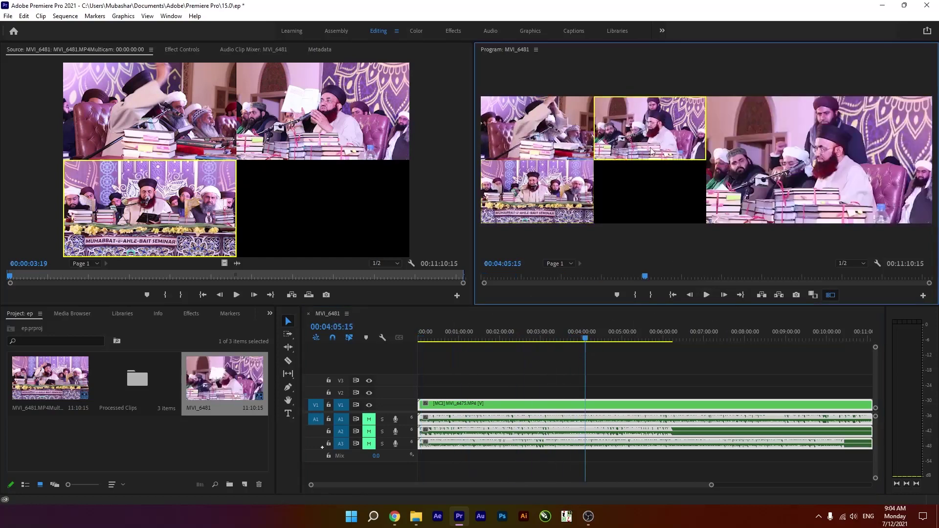
pyautogui.click(707, 295)
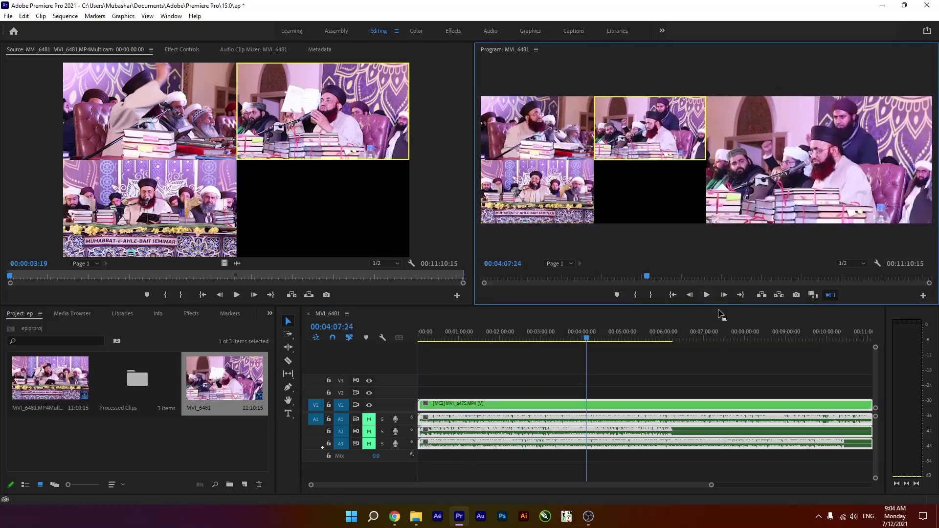
pyautogui.moveTo(582, 335); pyautogui.dragTo(414, 348)
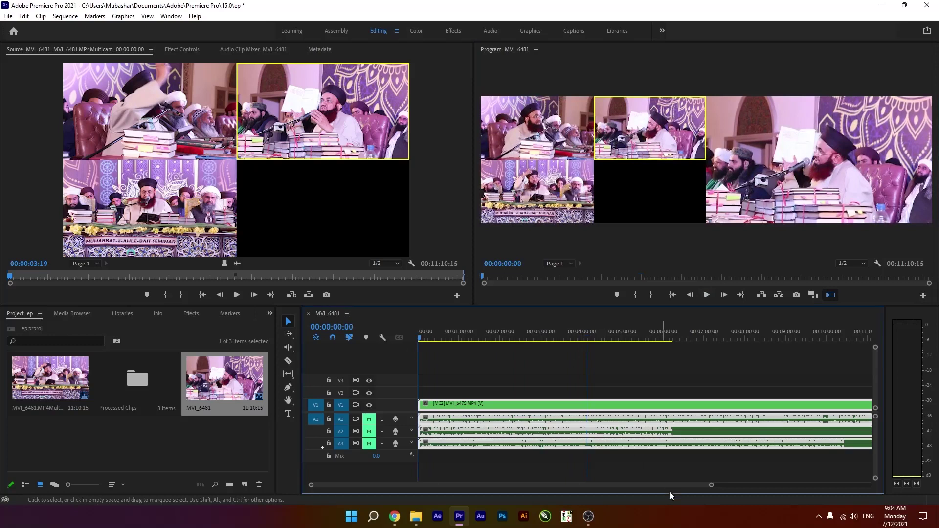
pyautogui.moveTo(711, 486); pyautogui.dragTo(585, 485)
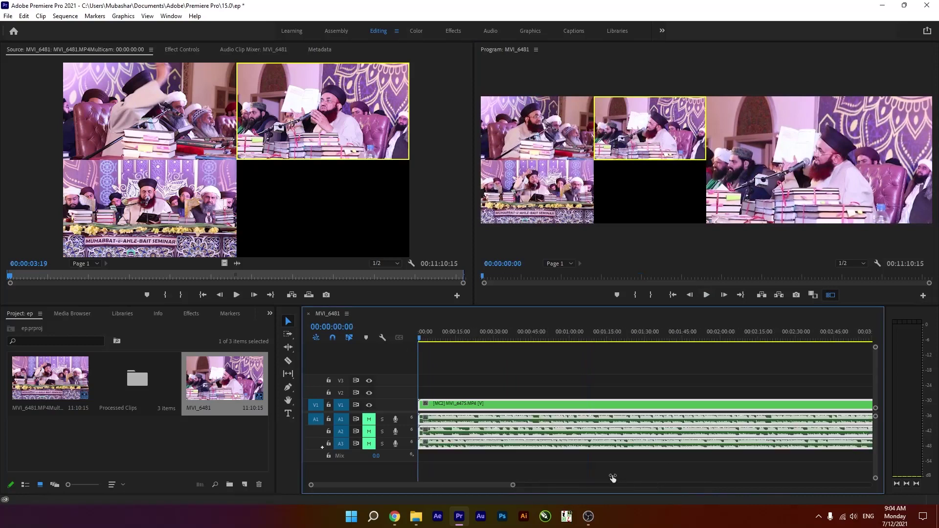
pyautogui.scroll(1, 696, 463)
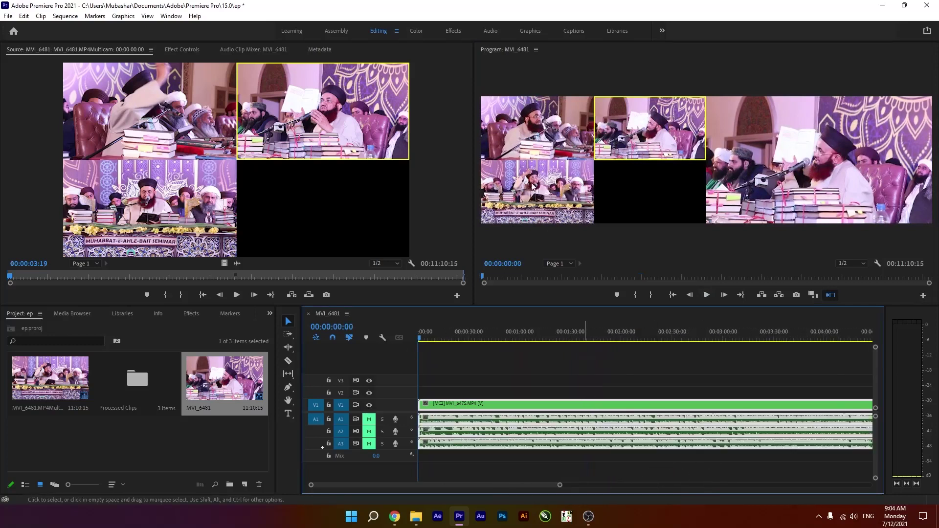
pyautogui.click(648, 185)
pyautogui.press('1')
pyautogui.click(707, 295)
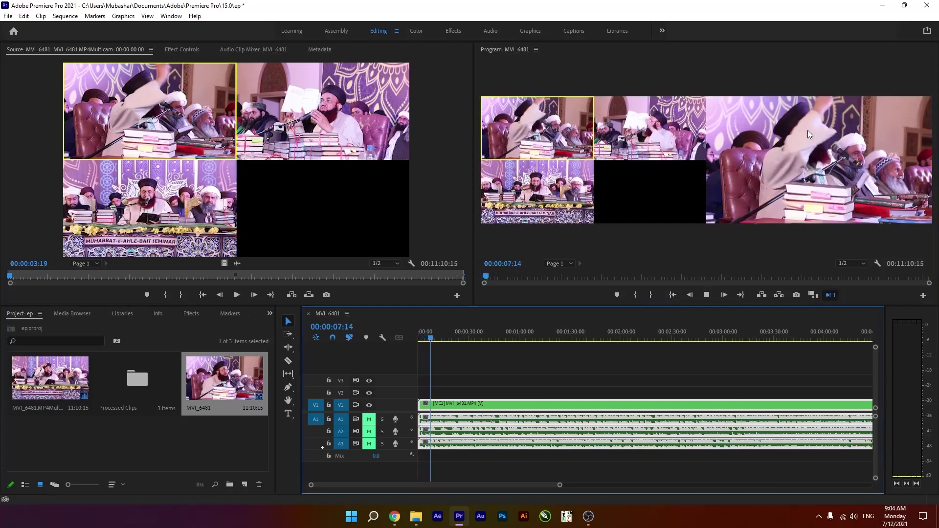
# - Compare full-frame and grid views, setting camera 3 and checking around 17 seconds
pyautogui.click(830, 295)
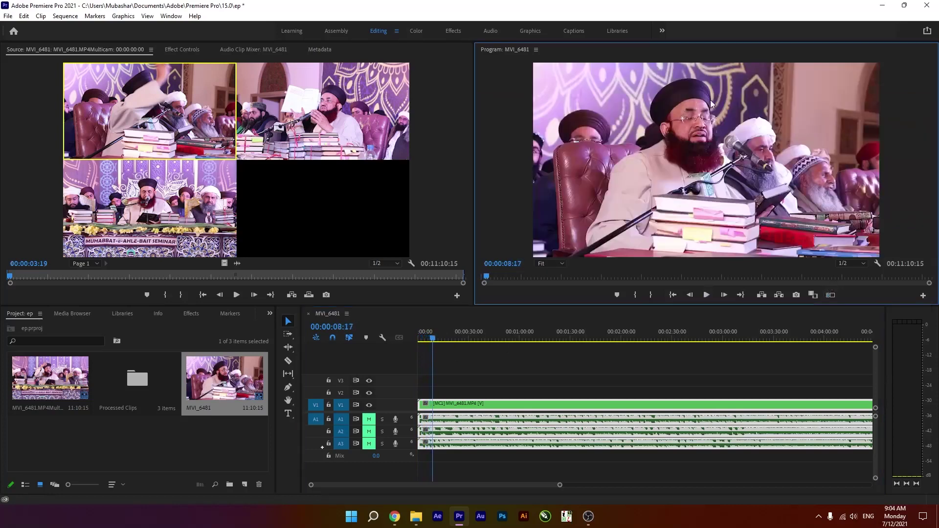
pyautogui.click(824, 295)
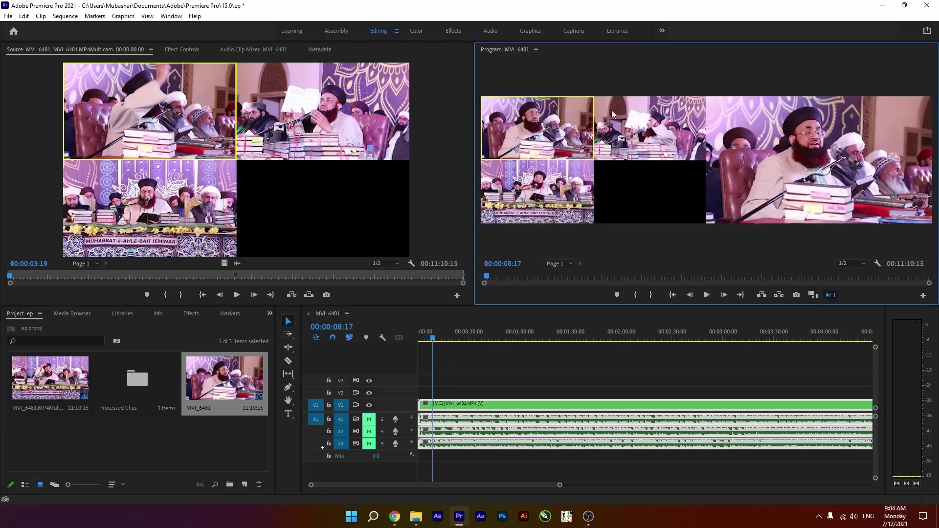
pyautogui.click(551, 204)
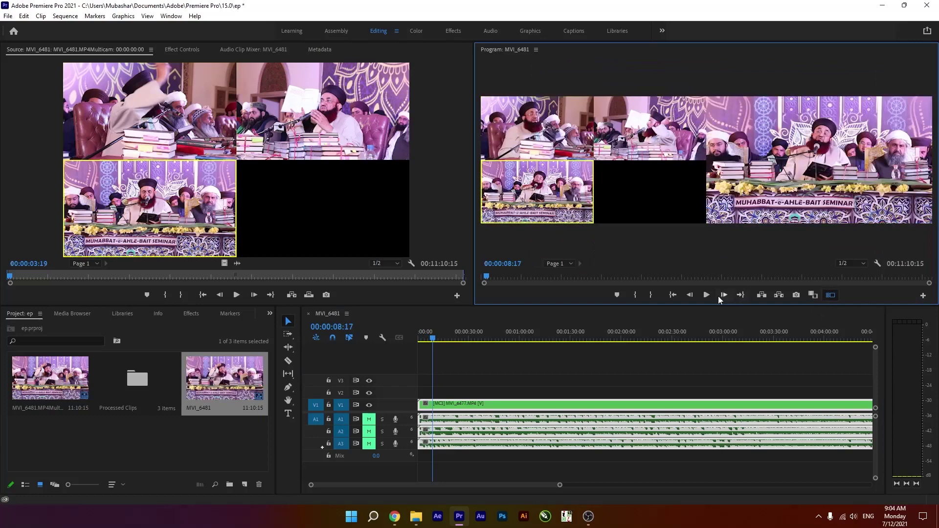
pyautogui.click(831, 296)
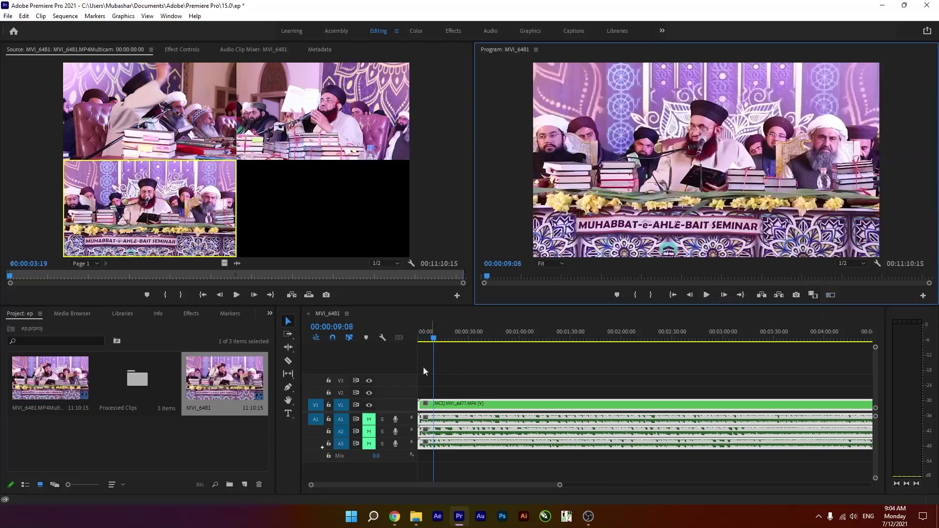
pyautogui.moveTo(436, 342); pyautogui.dragTo(459, 338)
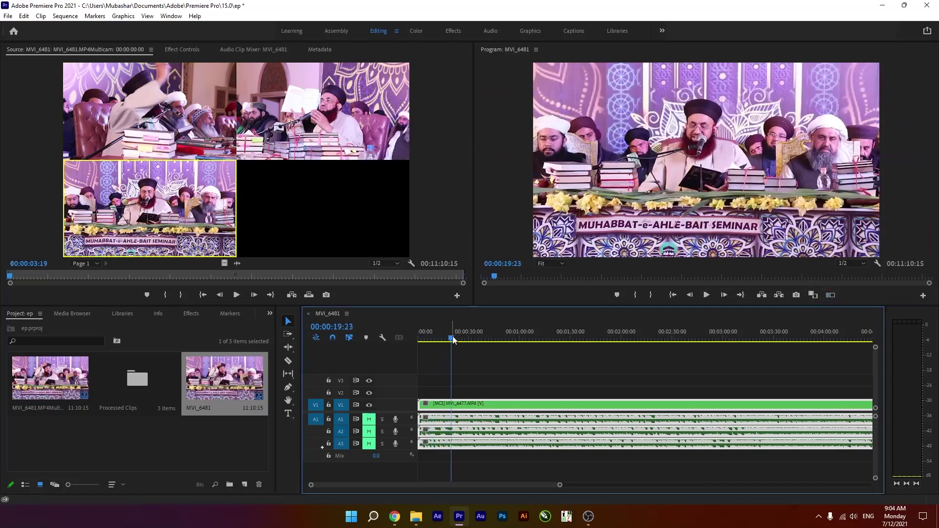
pyautogui.click(829, 296)
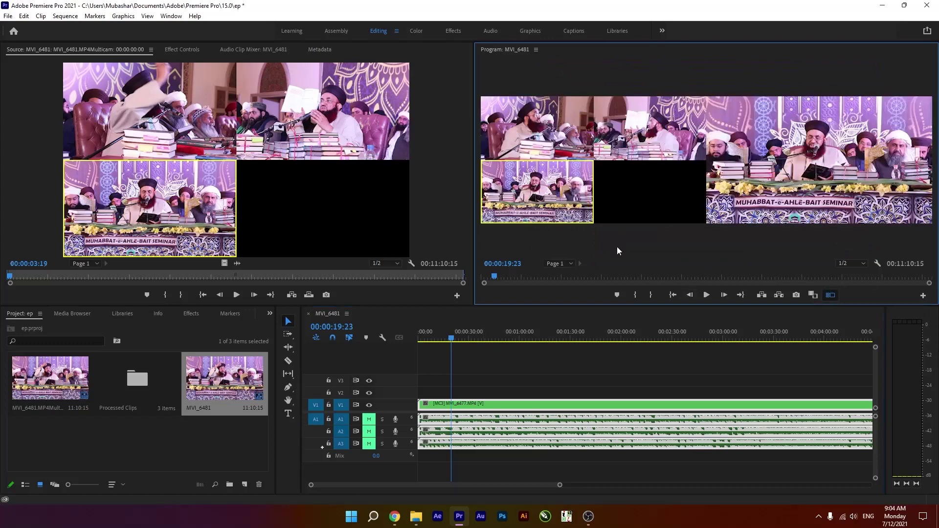
pyautogui.moveTo(442, 335); pyautogui.dragTo(392, 342)
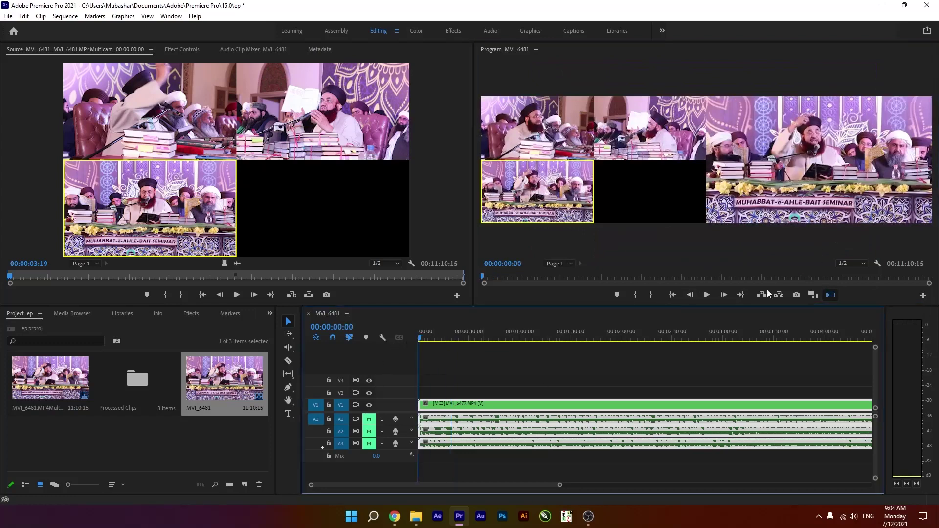
# - Record live cuts over the first ~40 seconds: cameras 1, 2, 3, 2, 1, 2, 3, 1
pyautogui.click(706, 295)
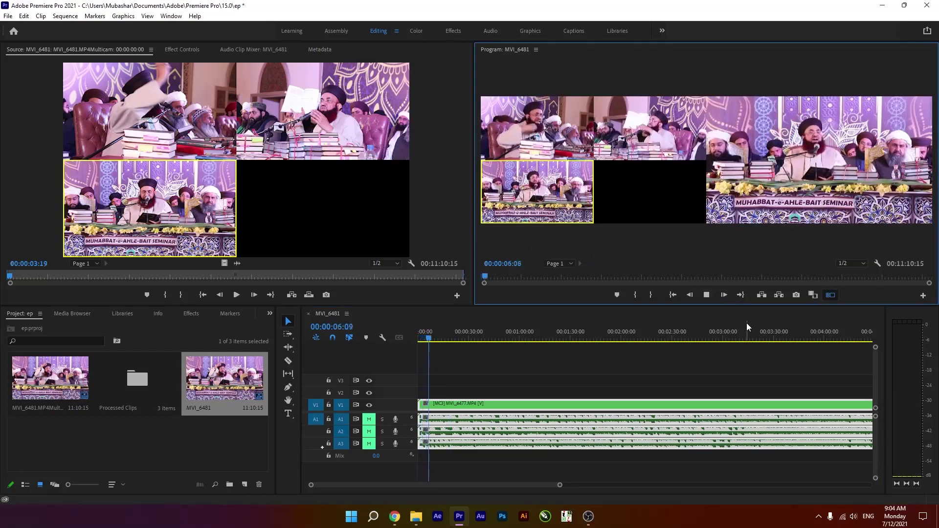
pyautogui.click(535, 123)
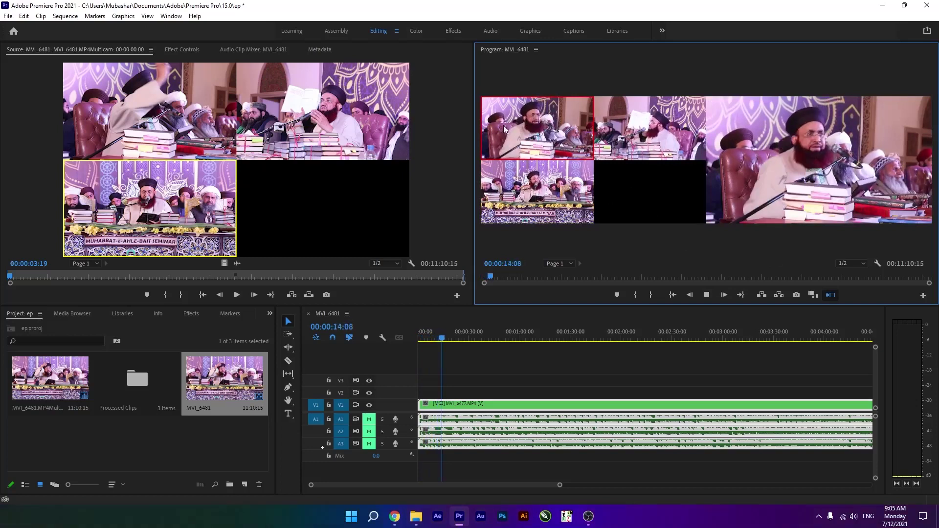
pyautogui.click(651, 124)
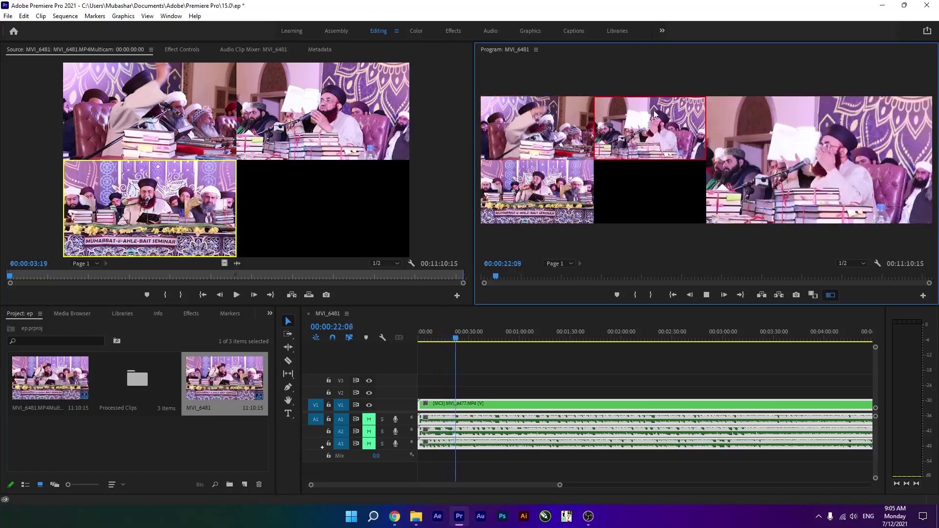
pyautogui.click(520, 188)
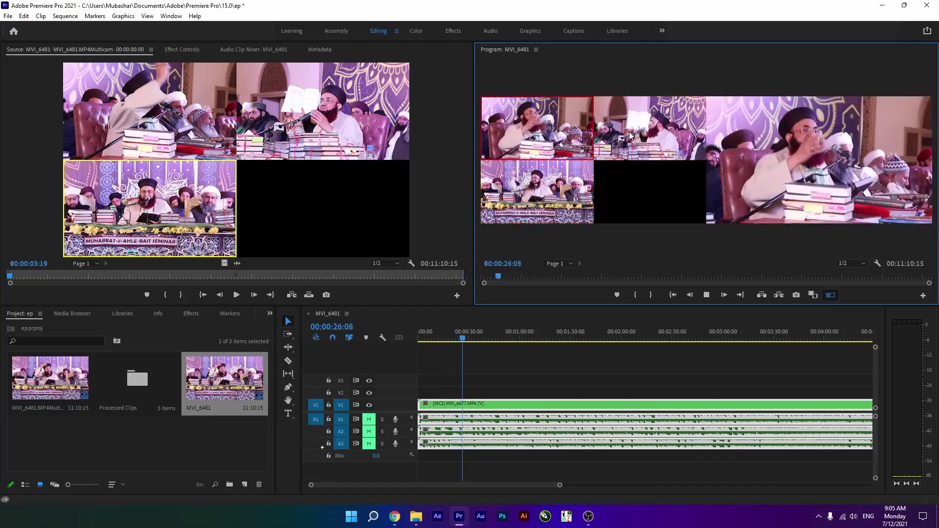
pyautogui.press('2')
pyautogui.press('1')
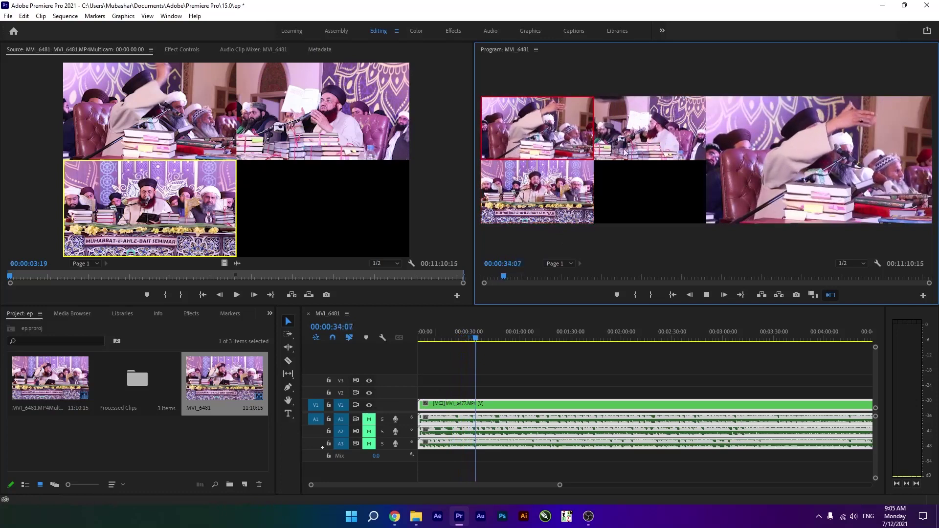
pyautogui.click(641, 141)
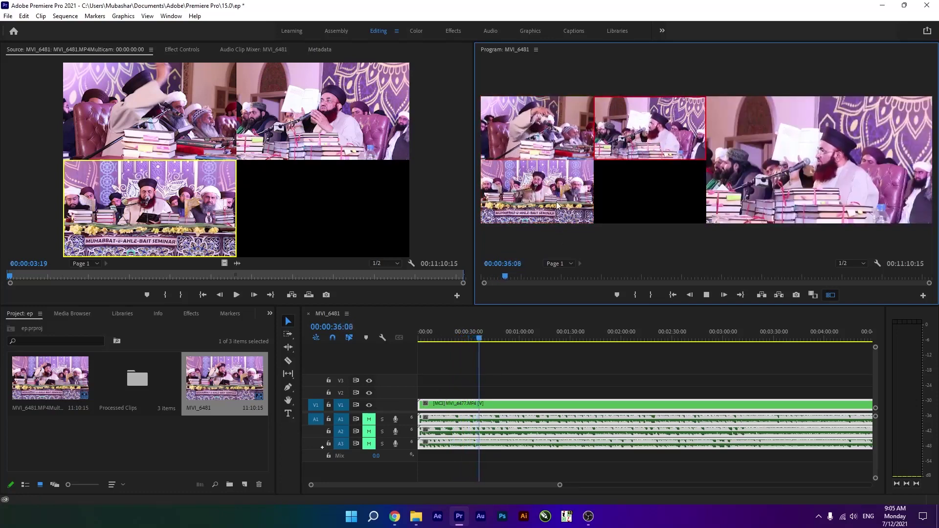
pyautogui.click(540, 202)
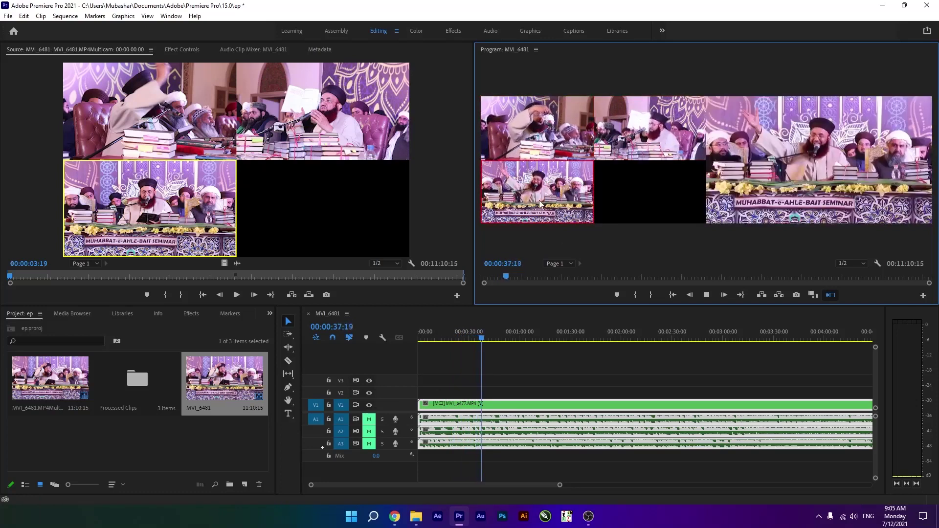
pyautogui.click(532, 113)
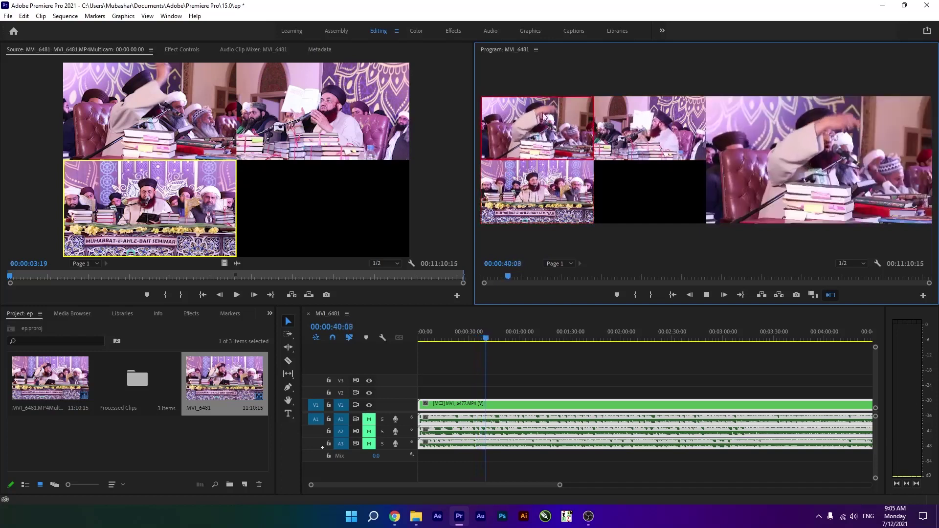
pyautogui.click(706, 295)
pyautogui.moveTo(560, 484); pyautogui.dragTo(491, 484)
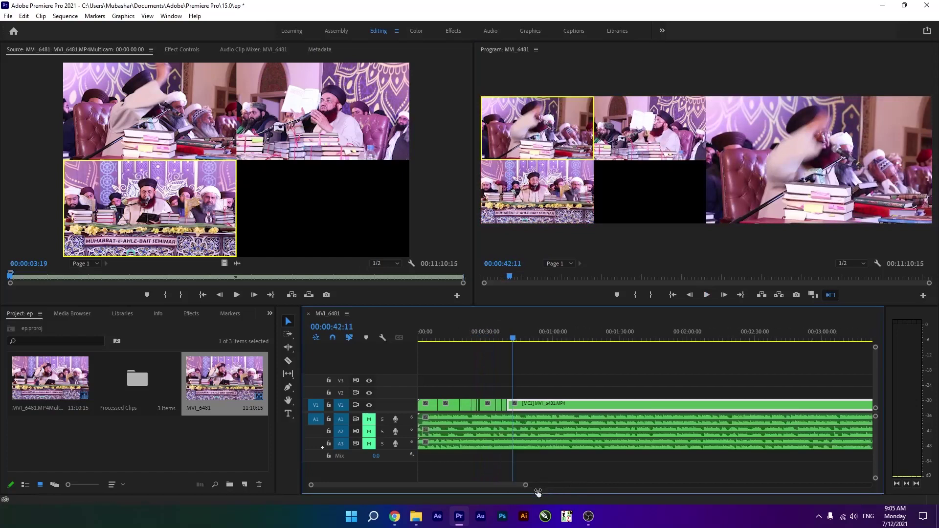
# - Play the cut sequence in single full-frame view from near the start, then park at 00:00:44:13
pyautogui.click(435, 333)
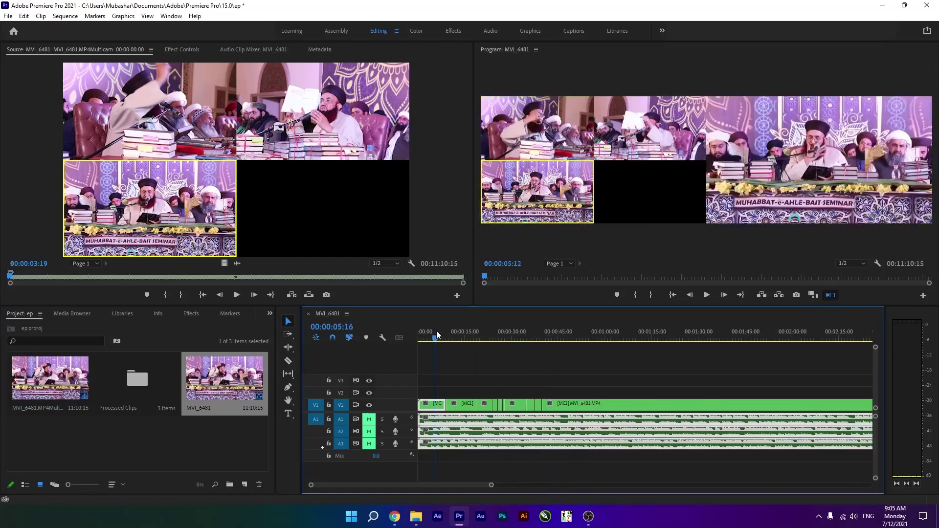
pyautogui.click(831, 295)
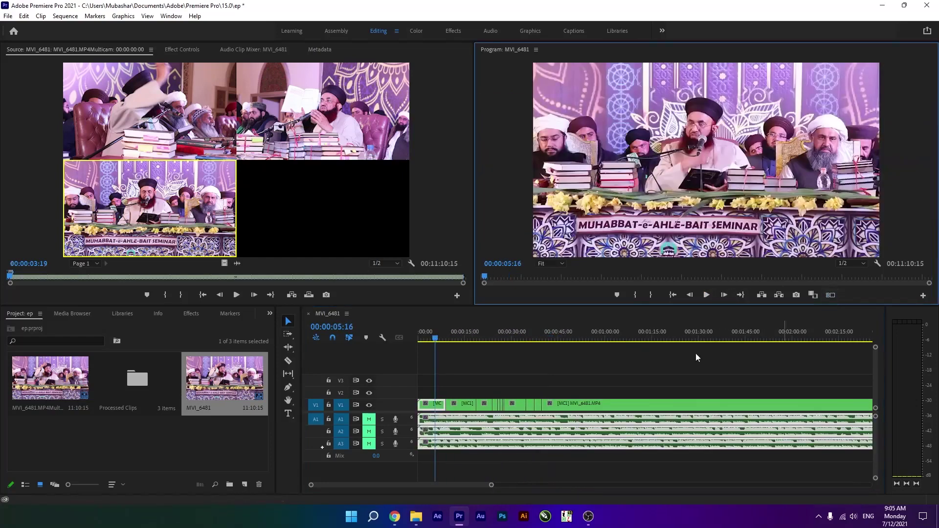
pyautogui.click(707, 295)
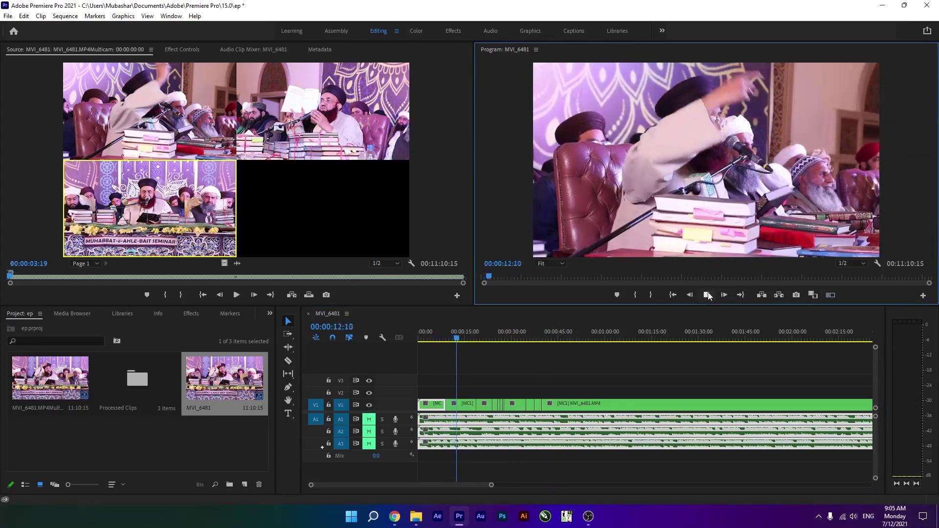
pyautogui.click(567, 338)
pyautogui.moveTo(570, 342); pyautogui.dragTo(558, 339)
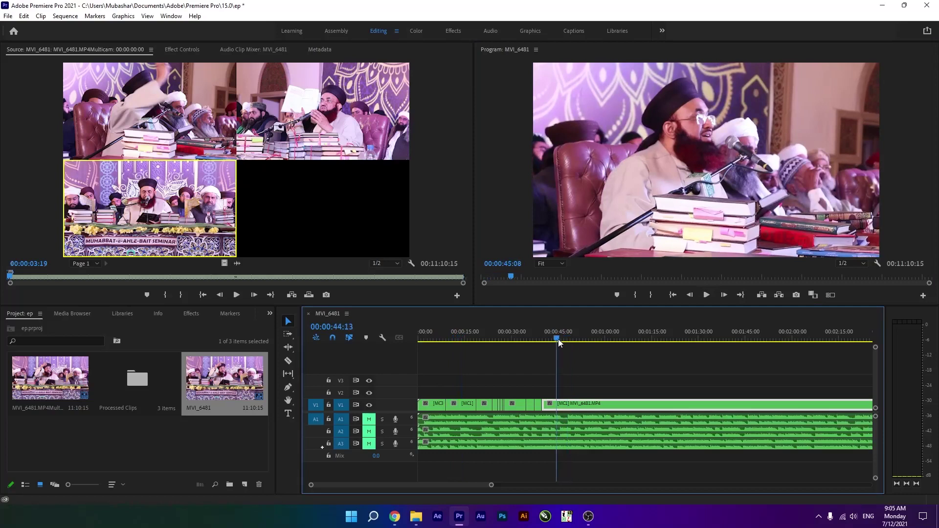
# - Show all camera angles in the multi-camera grid and start playback
pyautogui.click(830, 296)
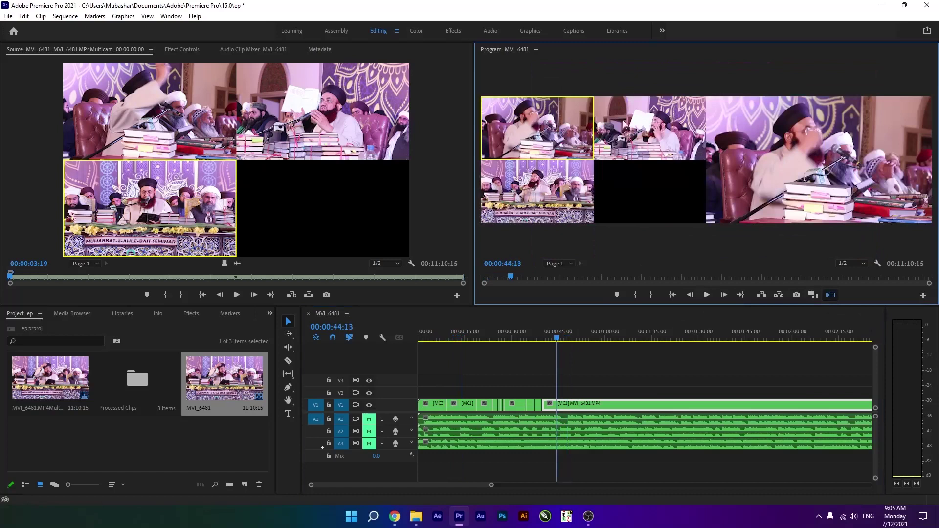
pyautogui.rightClick(521, 116)
pyautogui.click(549, 205)
pyautogui.click(706, 295)
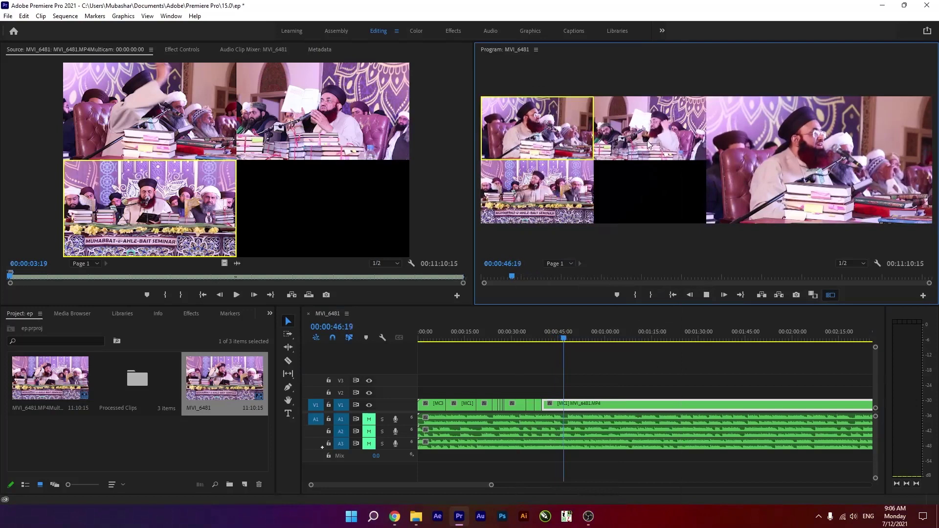
# - Record live cuts to cameras 3, 2, 1, 3, 2 and 1 during playback
pyautogui.click(565, 185)
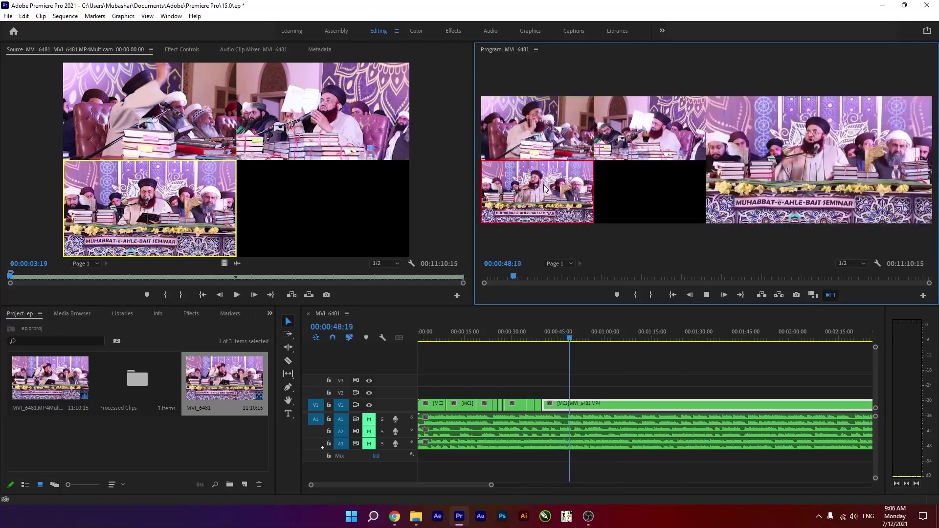
pyautogui.click(674, 122)
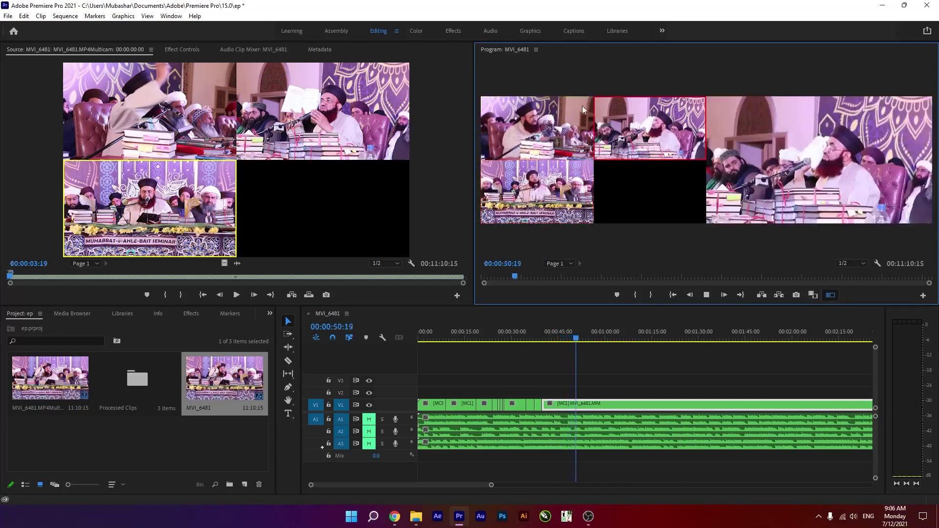
pyautogui.click(548, 105)
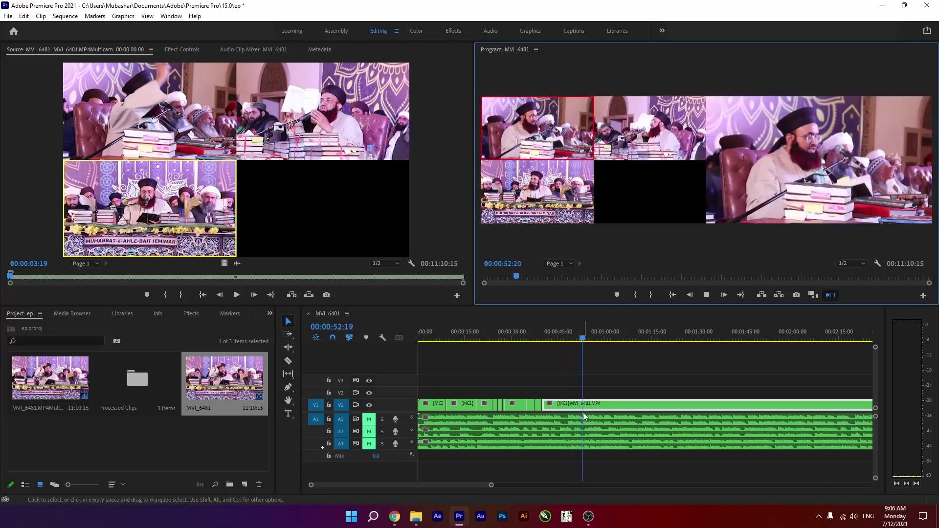
pyautogui.click(532, 197)
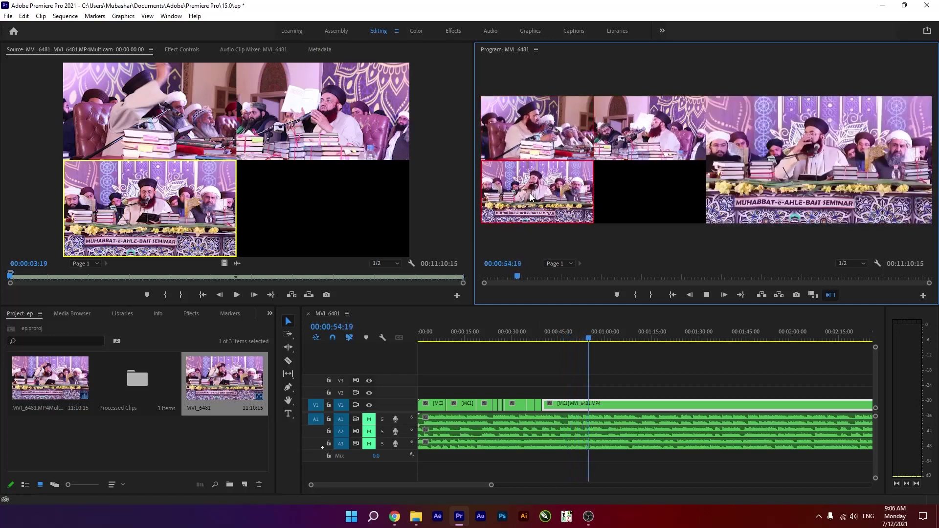
pyautogui.click(661, 133)
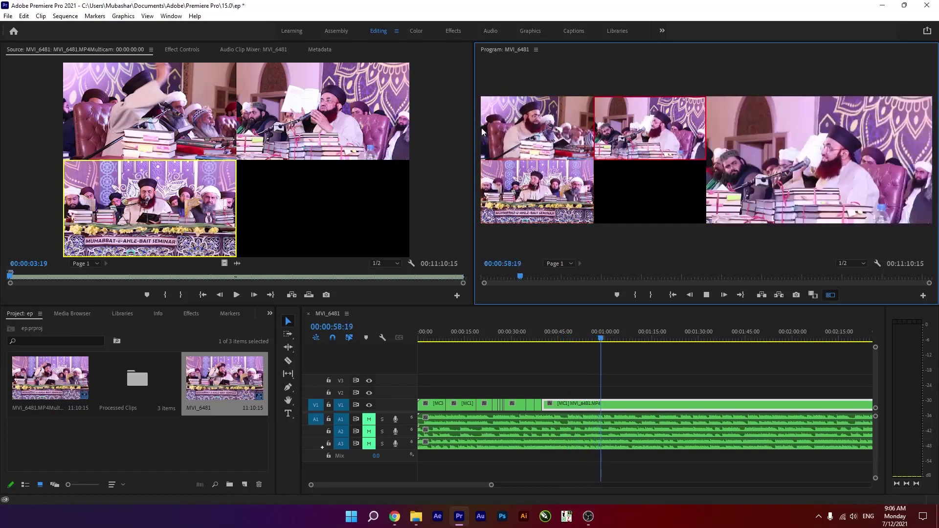
pyautogui.click(546, 127)
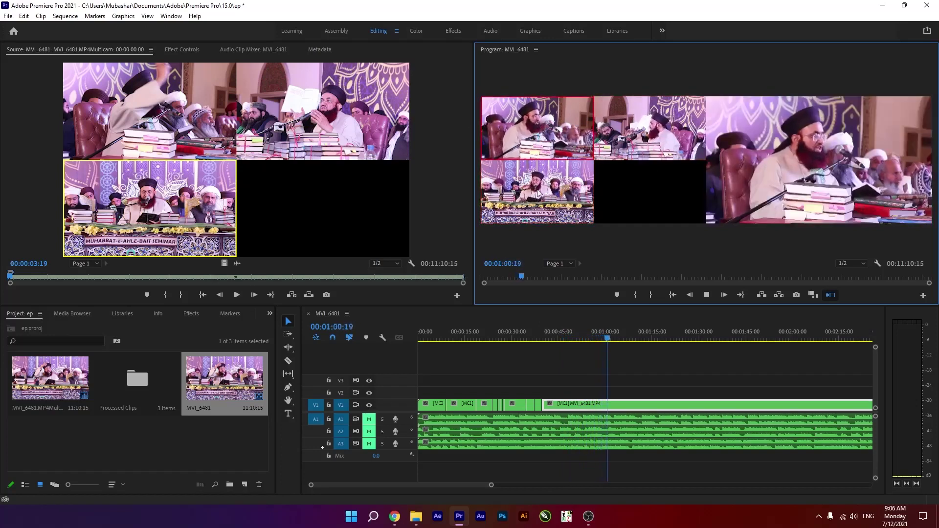
# - Record further cuts to cameras 2, 1, 2 and 1, then replay them from 00:00:47:17
pyautogui.click(609, 144)
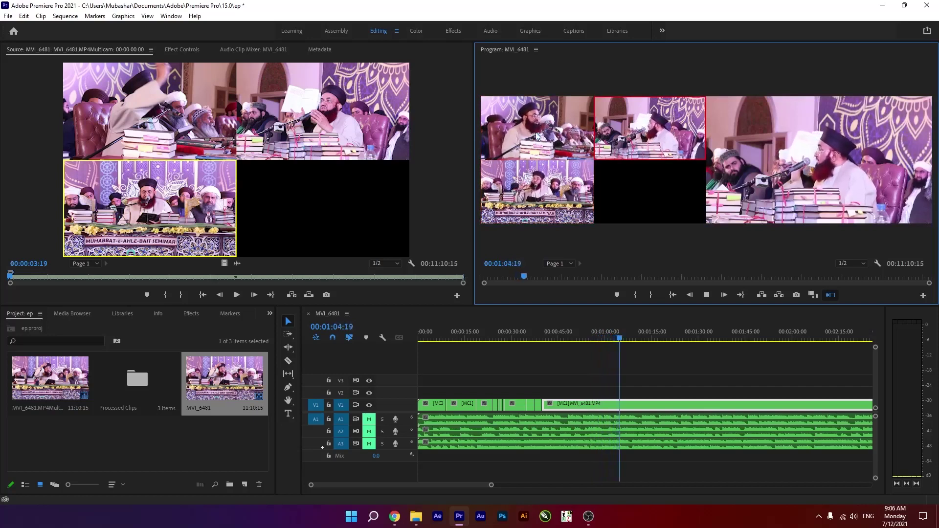
pyautogui.click(544, 153)
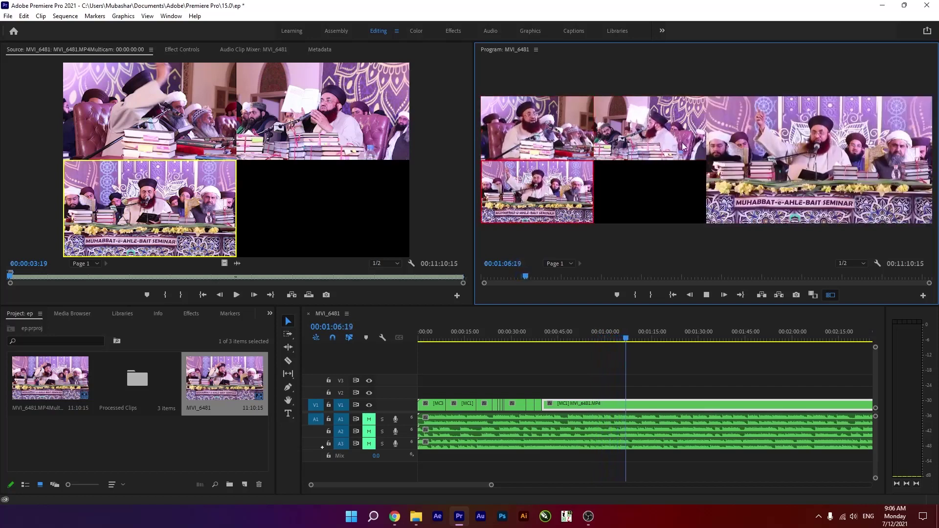
pyautogui.click(607, 128)
pyautogui.click(577, 117)
pyautogui.click(706, 294)
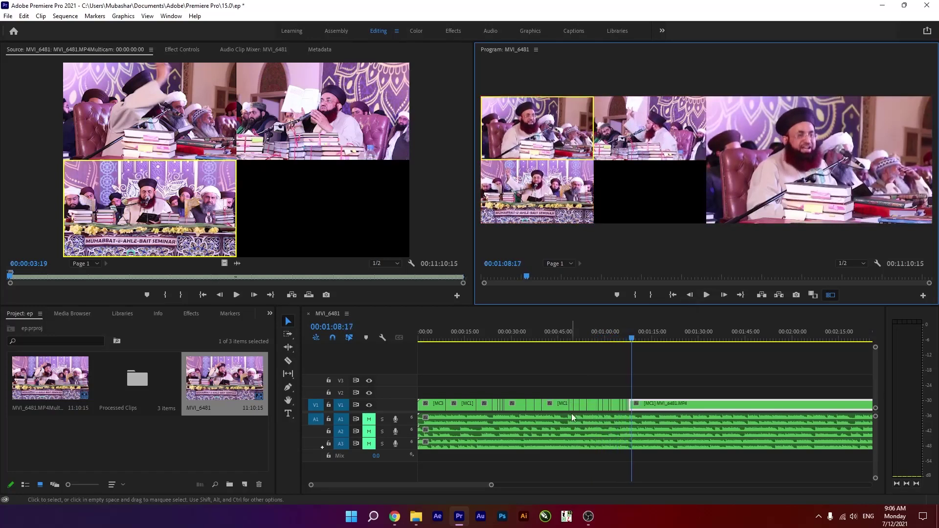
pyautogui.click(567, 338)
pyautogui.click(706, 295)
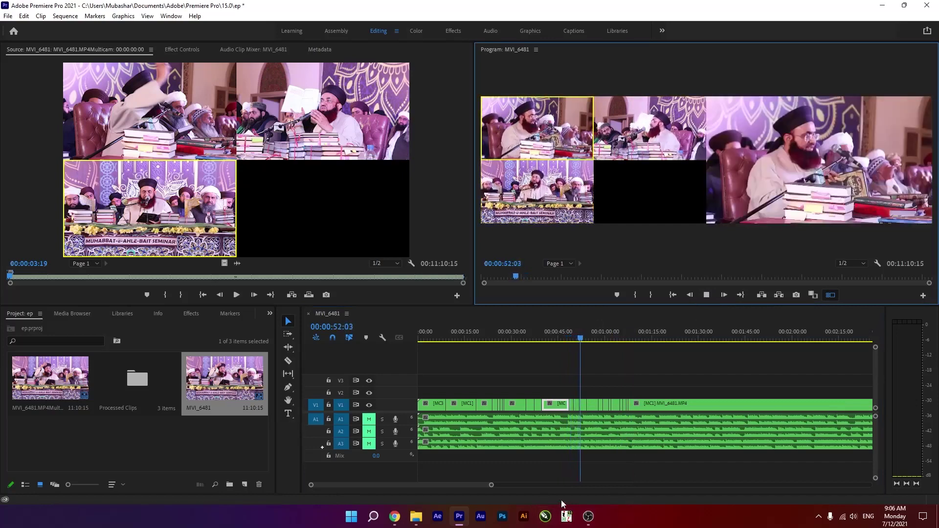
# - Zoom the timeline out and replay the cuts from 00:00:48:17 in single full-frame view
pyautogui.moveTo(491, 487); pyautogui.dragTo(604, 484)
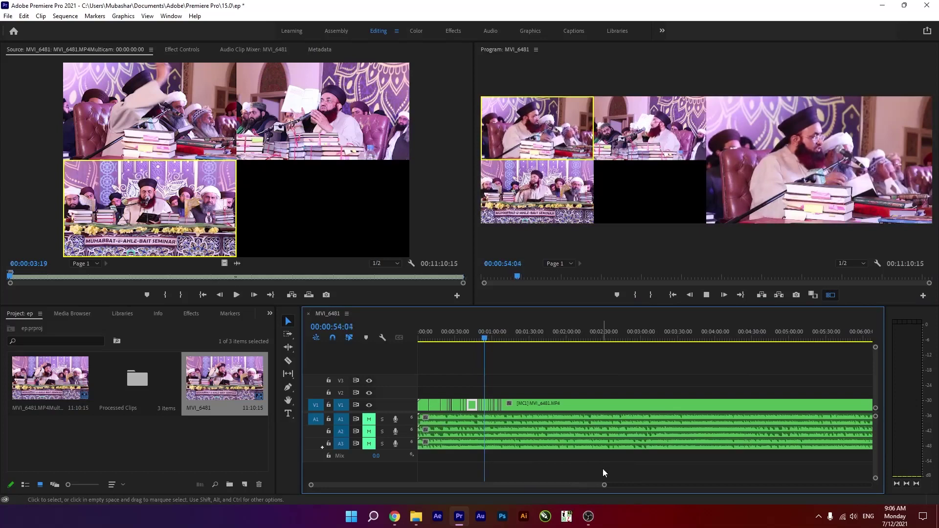
pyautogui.click(830, 295)
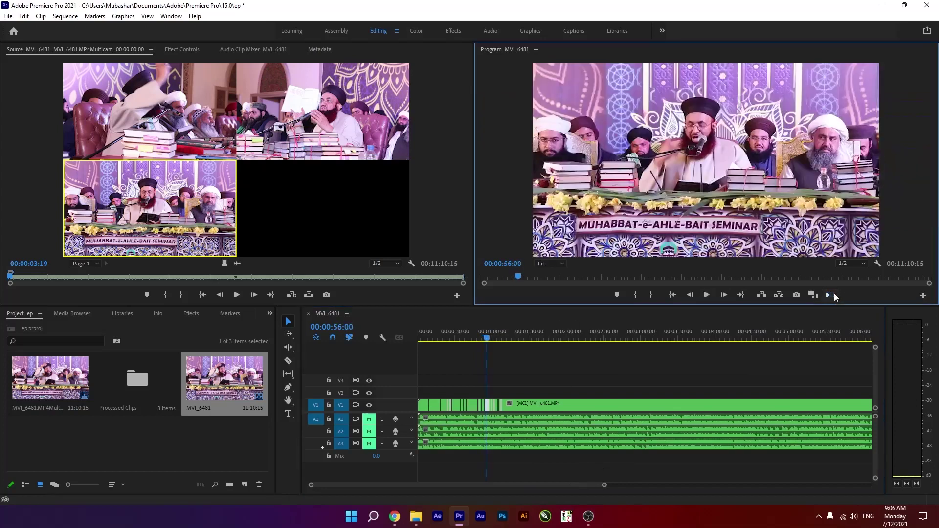
pyautogui.click(477, 337)
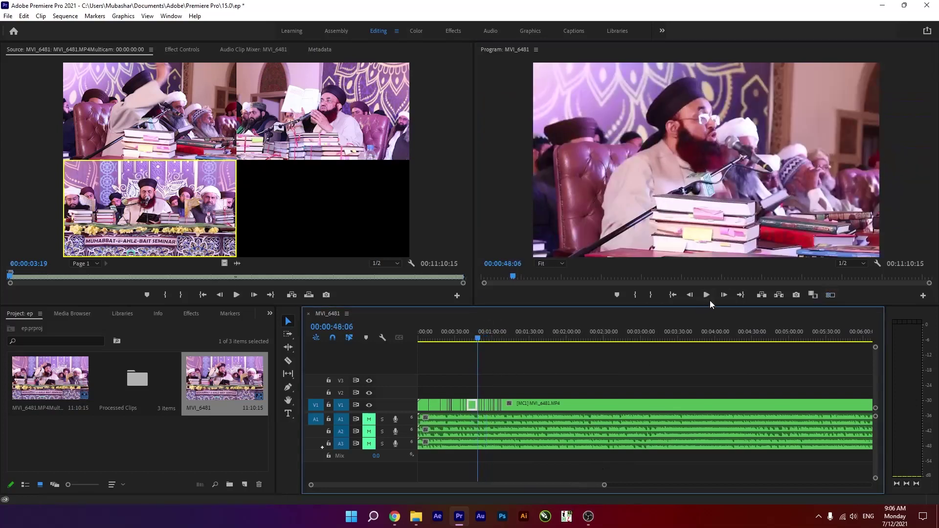
pyautogui.click(704, 295)
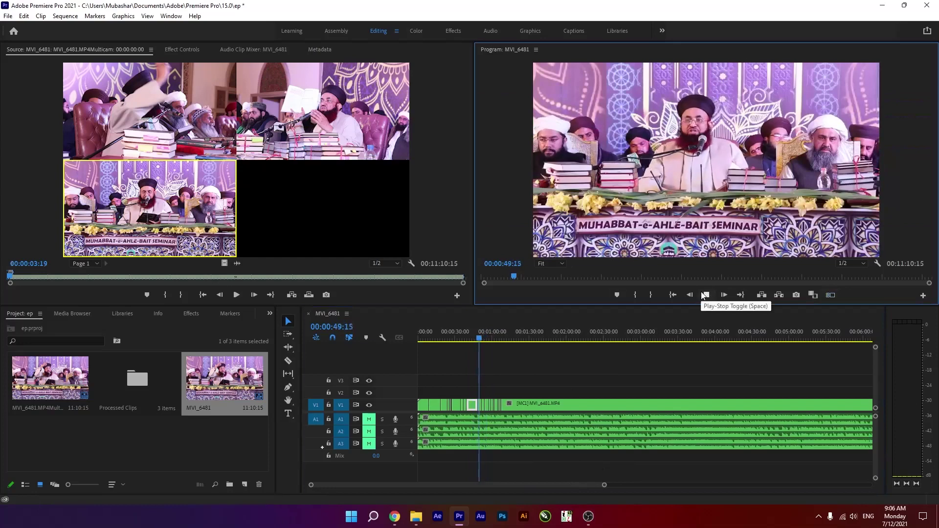
pyautogui.click(702, 295)
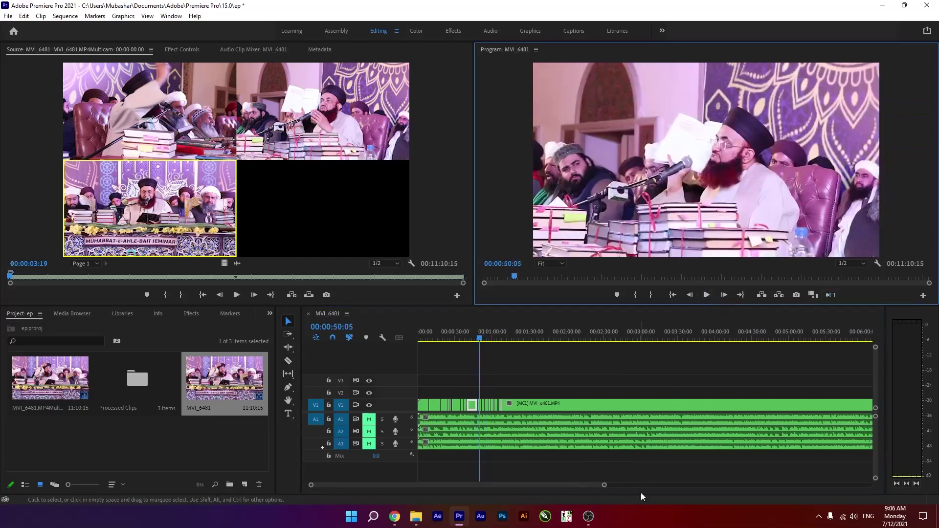
# - Move the playhead to 00:01:07:18 and marquee-select the video and audio clips
pyautogui.click(605, 487)
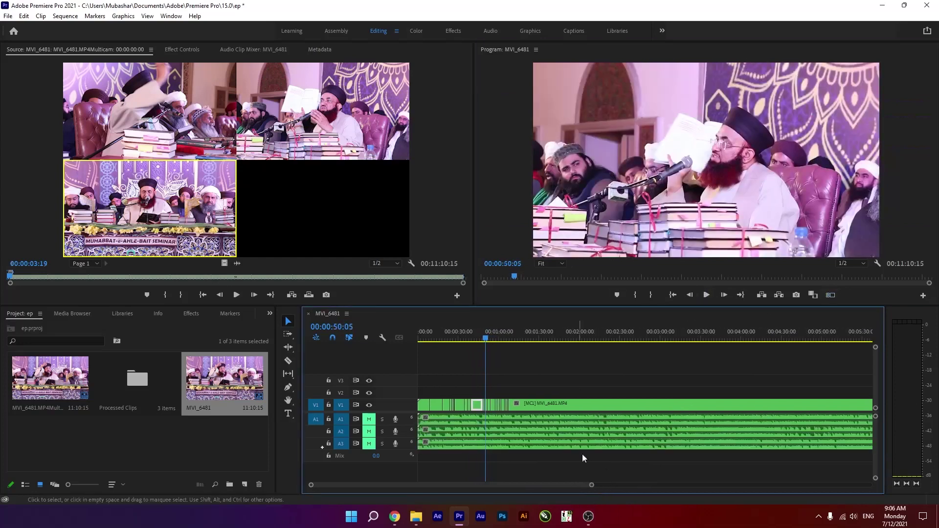
pyautogui.moveTo(605, 487); pyautogui.dragTo(555, 486)
pyautogui.moveTo(571, 333); pyautogui.dragTo(587, 332)
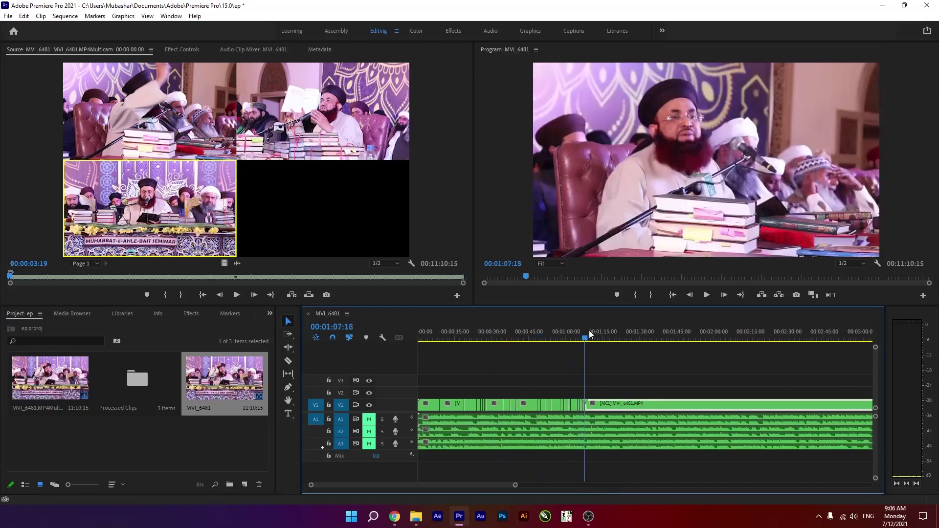
pyautogui.moveTo(610, 370); pyautogui.dragTo(622, 477)
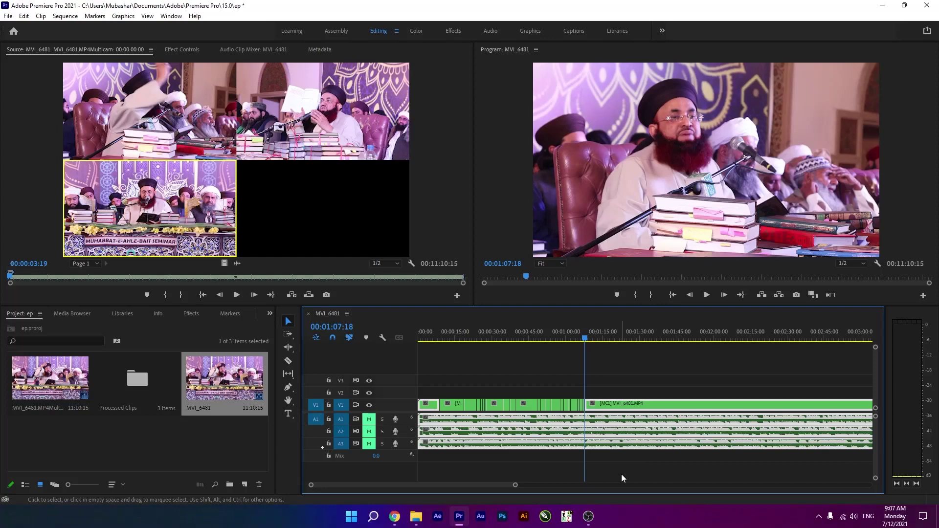
# - Delete the clip portion after 00:01:07:18 and scrub back to around 00:00:42
pyautogui.click(636, 409)
pyautogui.press('Delete')
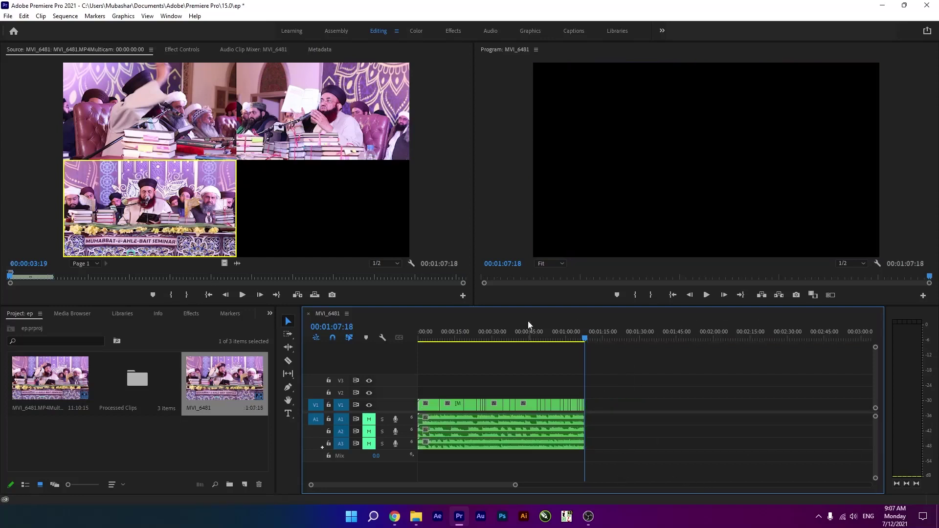
pyautogui.moveTo(488, 335); pyautogui.dragTo(528, 345)
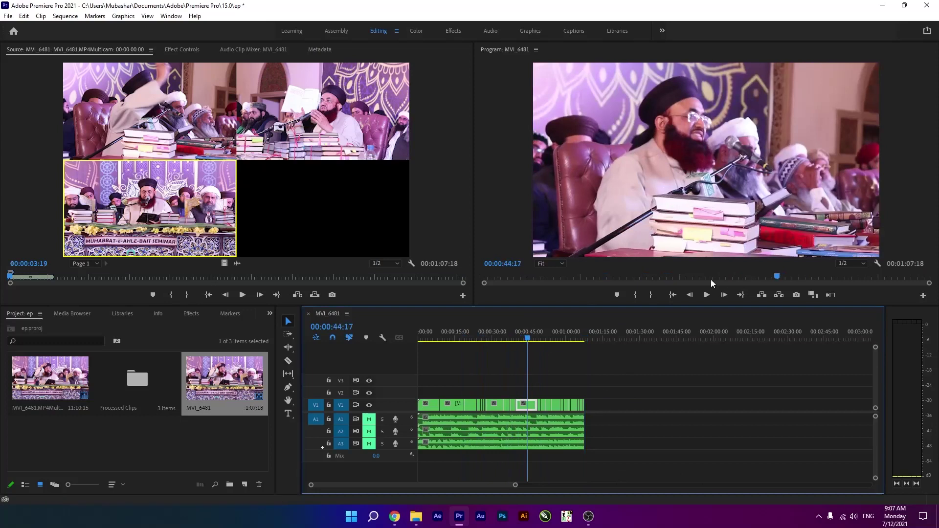
# - Record an extra cut to camera 3 from 00:00:42:17 in the multi-camera grid
pyautogui.click(700, 295)
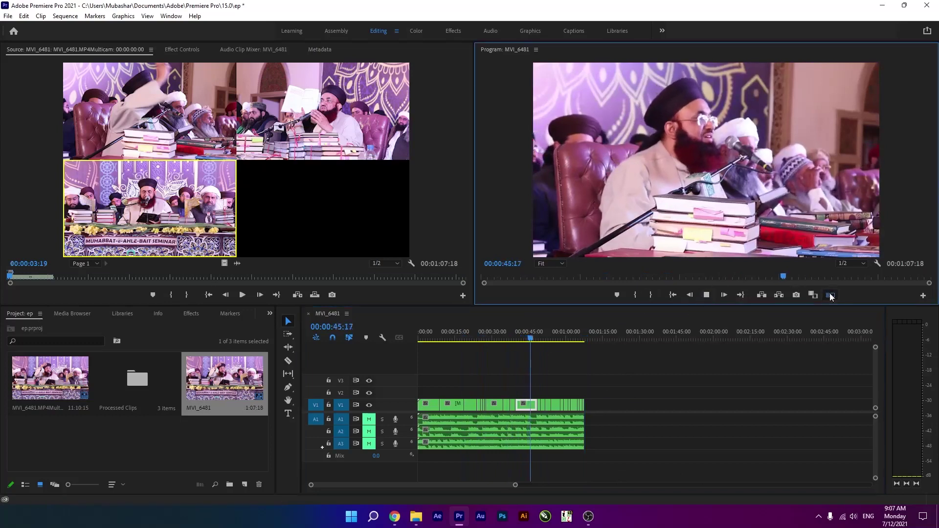
pyautogui.click(829, 293)
pyautogui.click(522, 337)
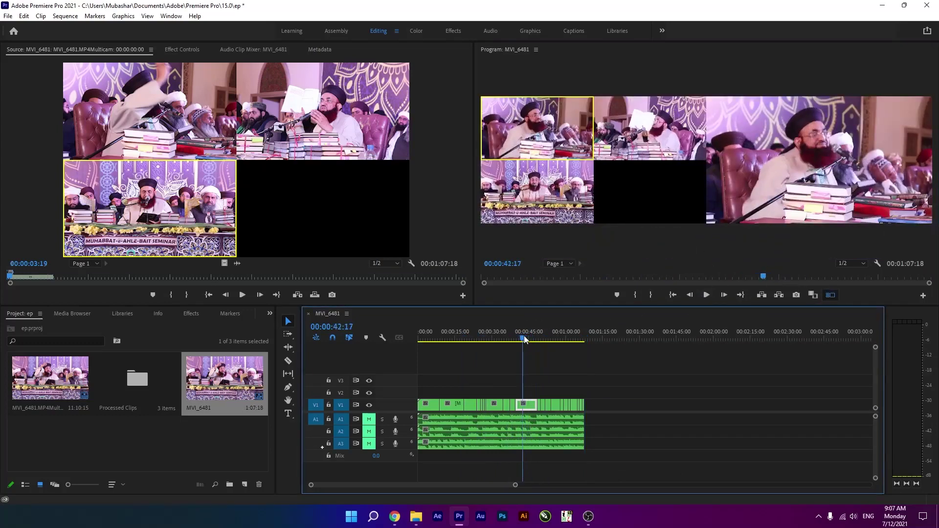
pyautogui.click(707, 294)
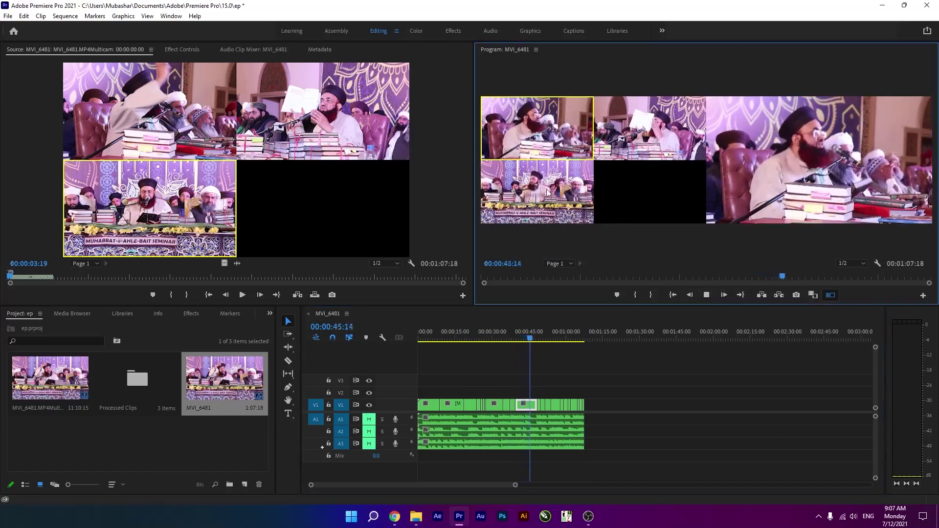
pyautogui.press('3')
pyautogui.press('space')
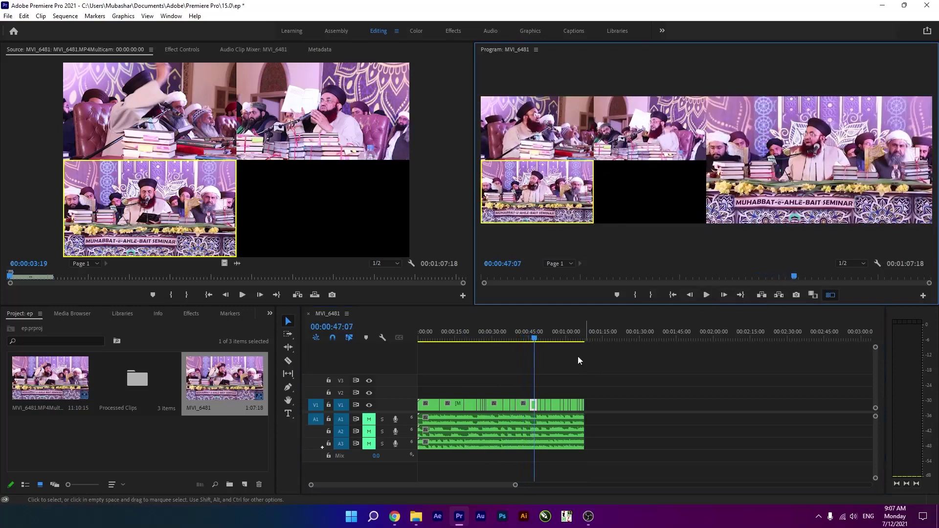
# - Return to 00:00:46:17, zoom the timeline in, and switch back to single full-frame view
pyautogui.moveTo(532, 332); pyautogui.dragTo(533, 339)
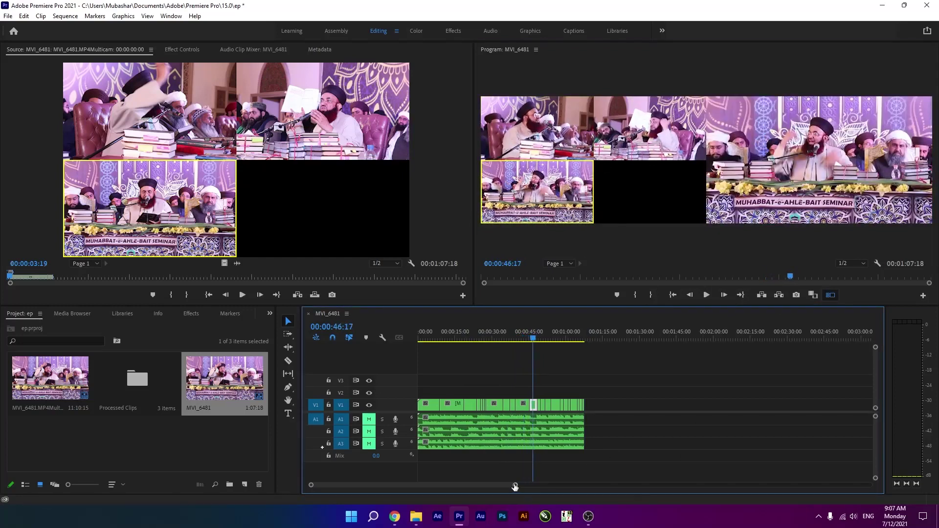
pyautogui.moveTo(515, 486); pyautogui.dragTo(478, 486)
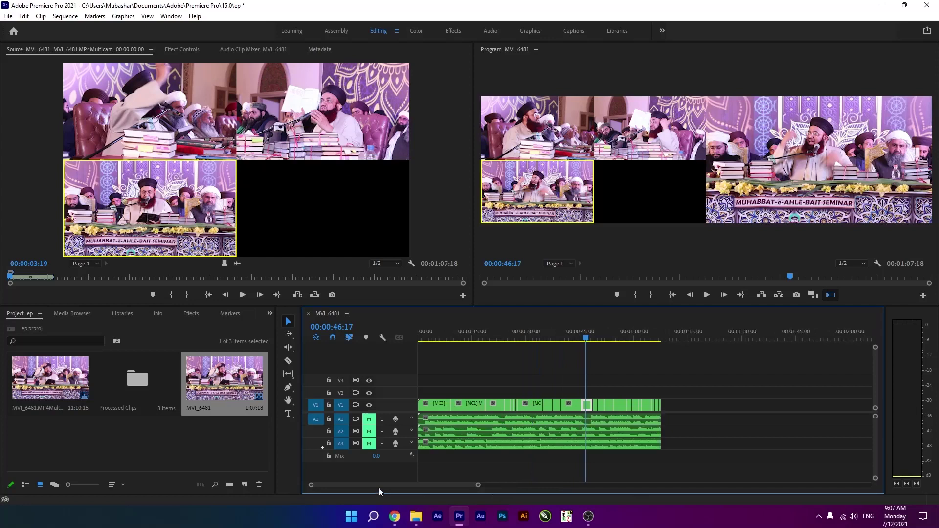
pyautogui.click(829, 295)
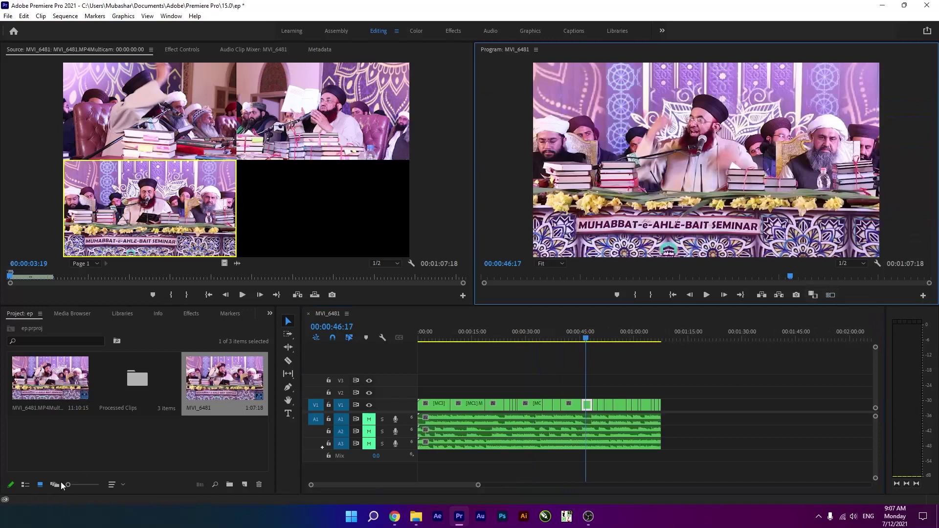
pyautogui.click(169, 454)
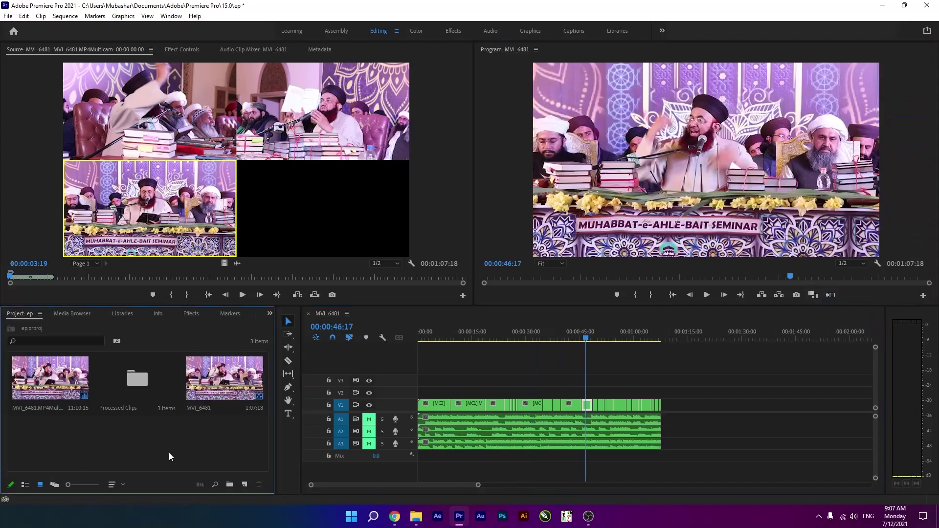
# - Open the 92 media folder in File Explorer
pyautogui.doubleClick(169, 453)
pyautogui.click(429, 285)
pyautogui.press('super+e')
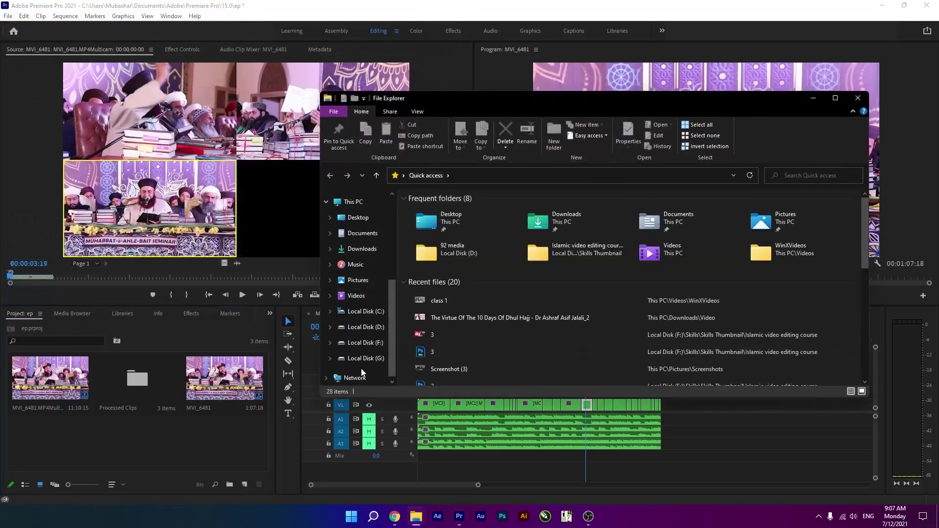
pyautogui.scroll(1, 361, 295)
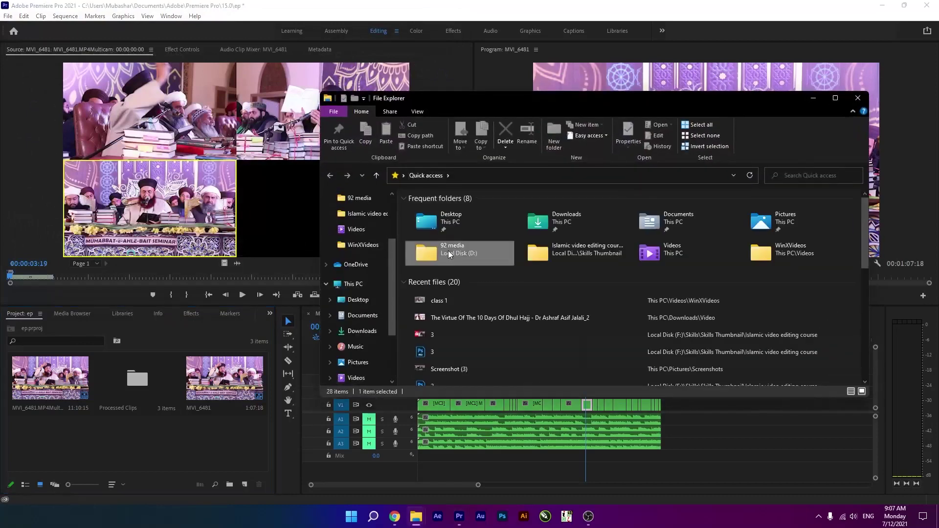
pyautogui.doubleClick(448, 251)
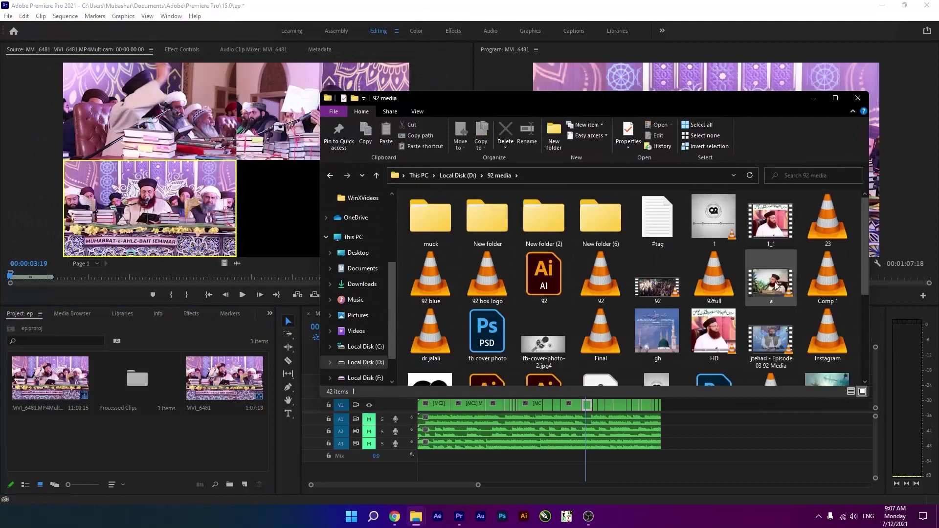
# - Import 92full and dr jalali into the Project panel and put 92full on V2
pyautogui.click(724, 287)
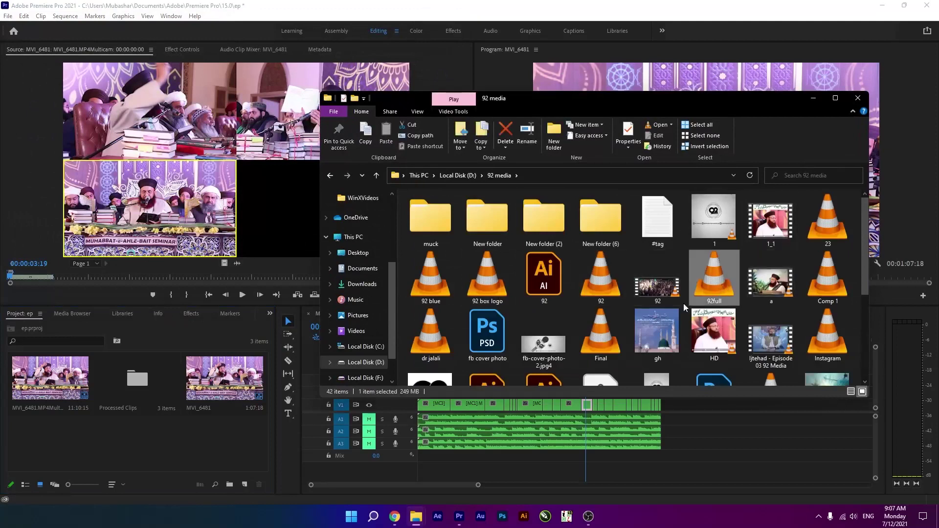
pyautogui.keyDown('ctrl'); pyautogui.click(431, 343); pyautogui.keyUp('ctrl')
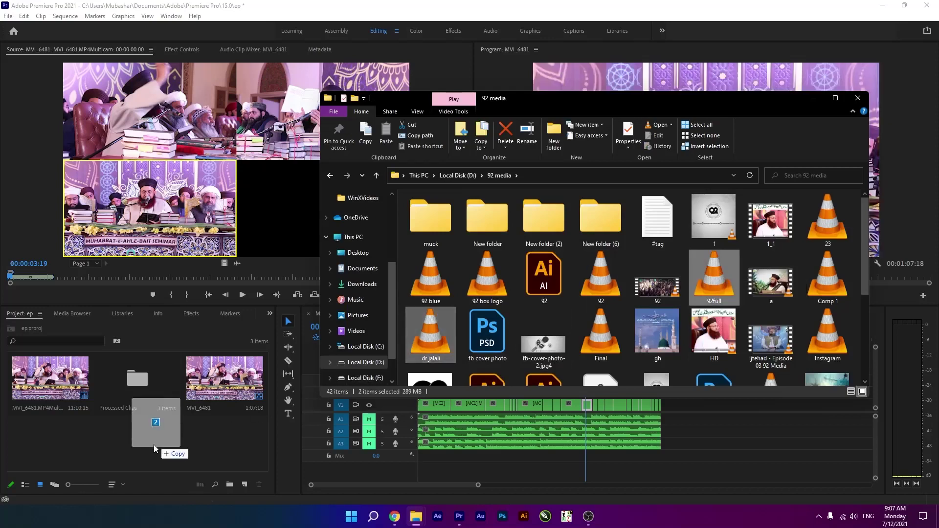
pyautogui.moveTo(717, 271); pyautogui.dragTo(160, 452)
pyautogui.moveTo(47, 436); pyautogui.dragTo(397, 391)
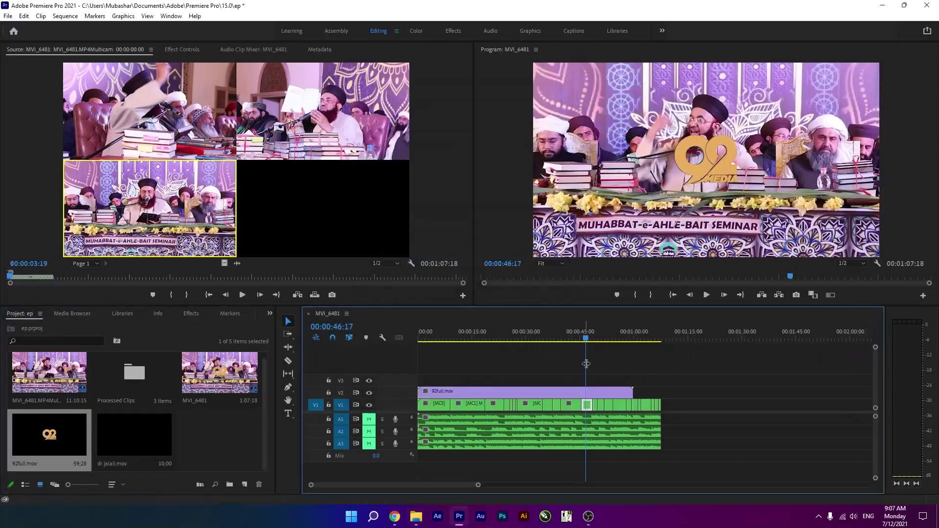
# - Preview the 92full logo over the footage from about six seconds in
pyautogui.click(464, 338)
pyautogui.moveTo(464, 339); pyautogui.dragTo(440, 339)
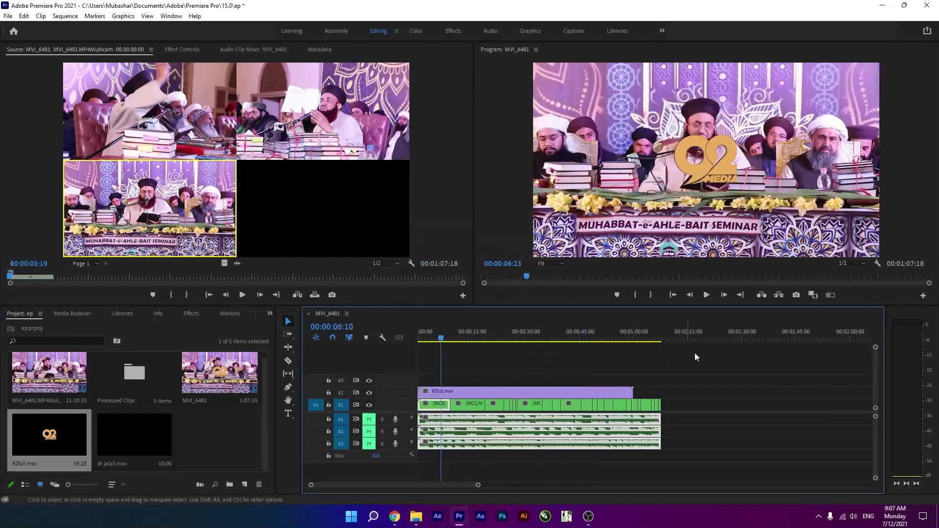
pyautogui.click(707, 296)
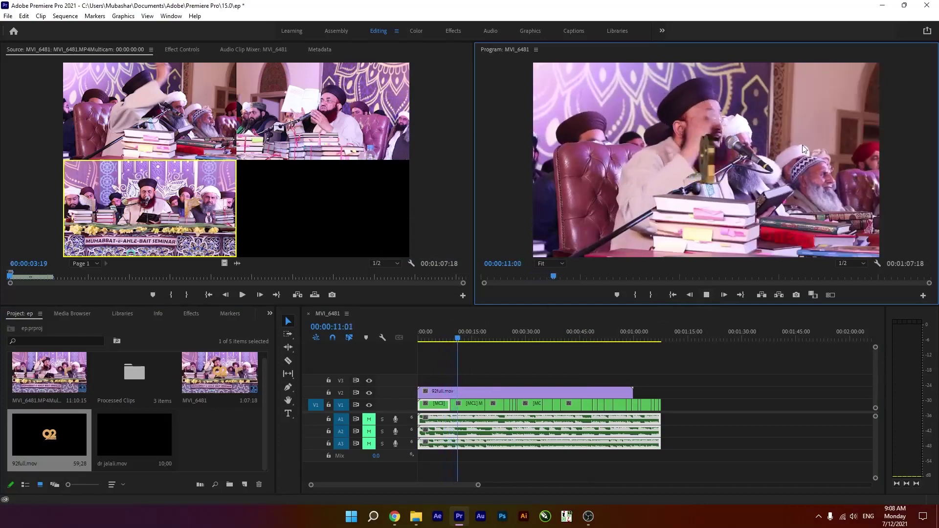
pyautogui.click(708, 146)
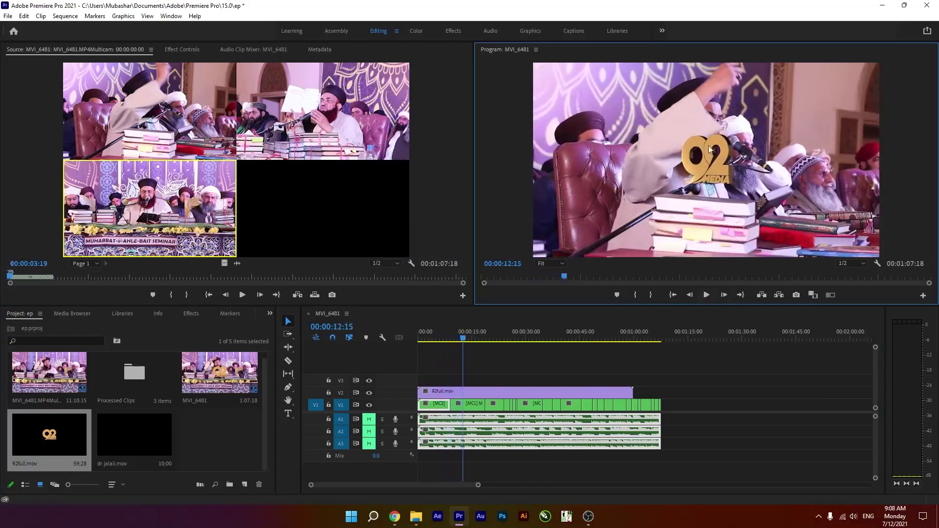
# - Scale the 92 logo down and position it in the top-right corner
pyautogui.click(715, 163)
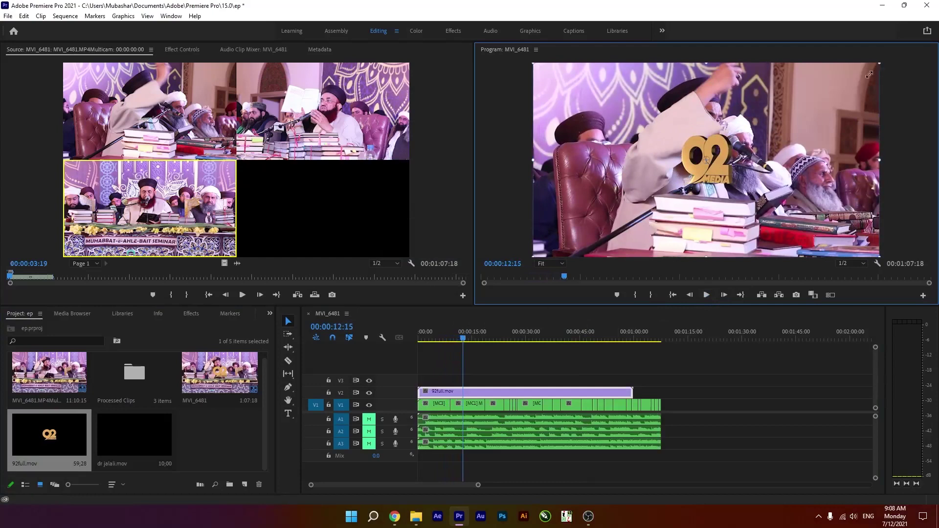
pyautogui.moveTo(879, 63); pyautogui.dragTo(835, 104)
pyautogui.moveTo(712, 203)
pyautogui.mouseDown()
pyautogui.moveTo(848, 138)
pyautogui.moveTo(853, 128)
pyautogui.mouseUp()
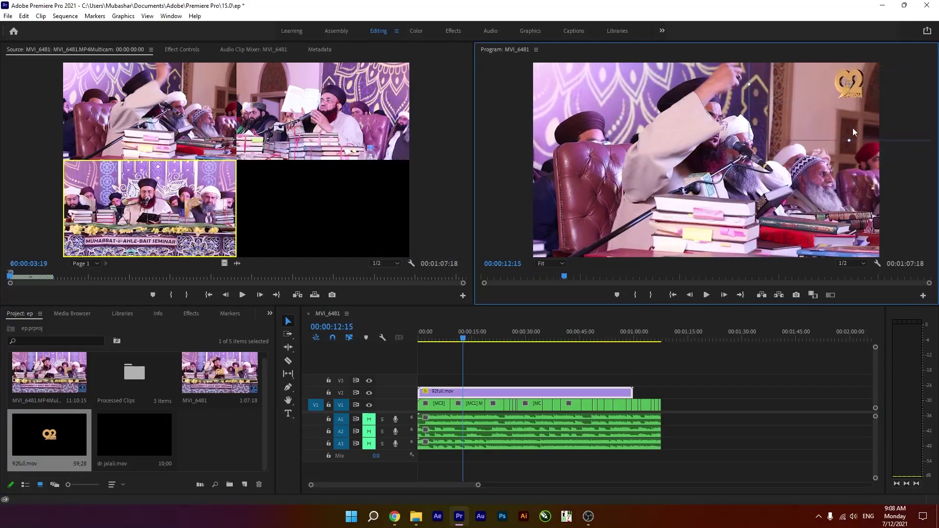
pyautogui.moveTo(756, 144); pyautogui.dragTo(762, 138)
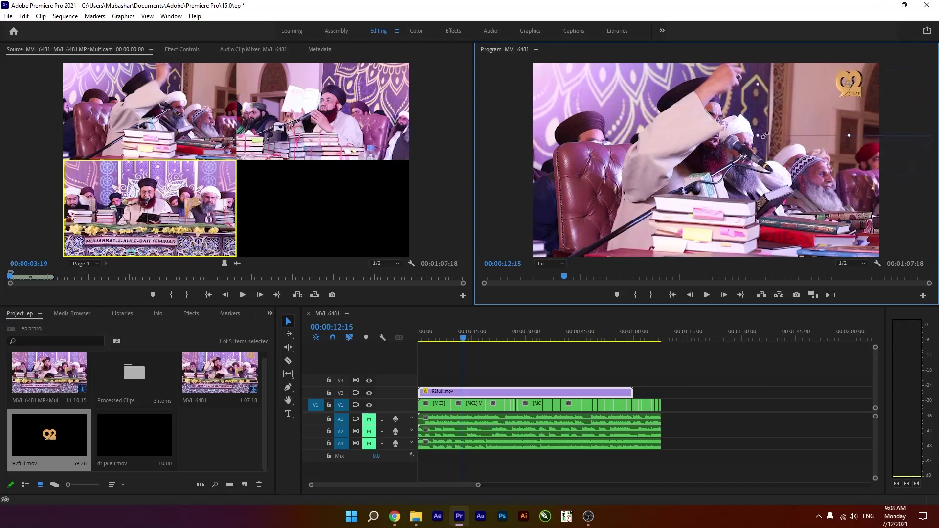
pyautogui.click(819, 104)
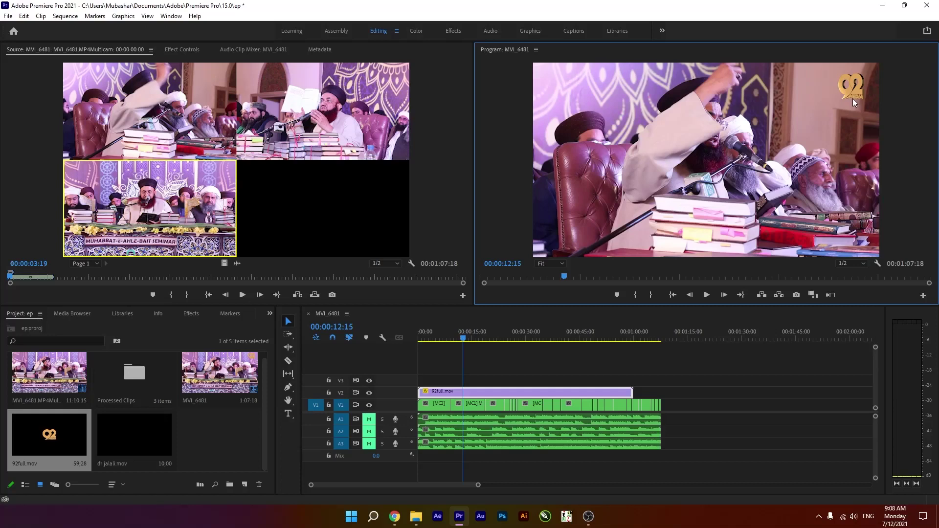
pyautogui.click(706, 292)
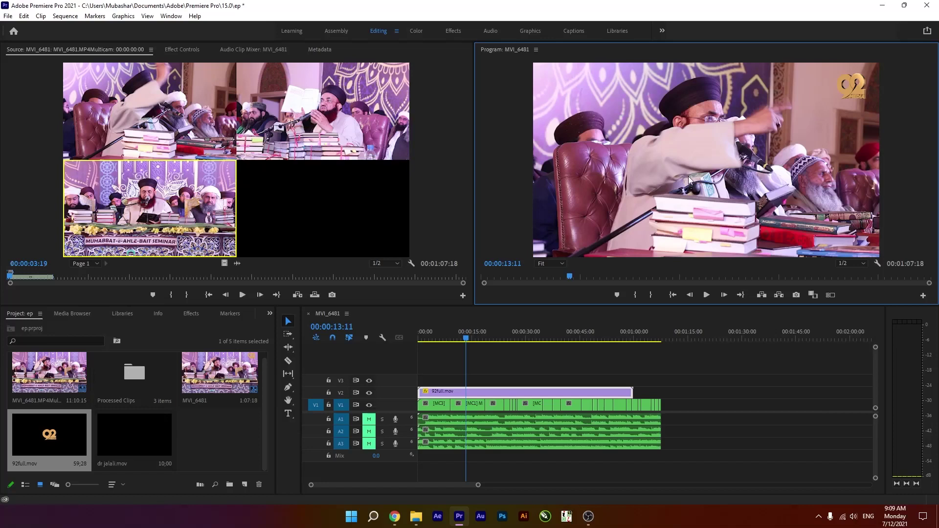
pyautogui.click(705, 296)
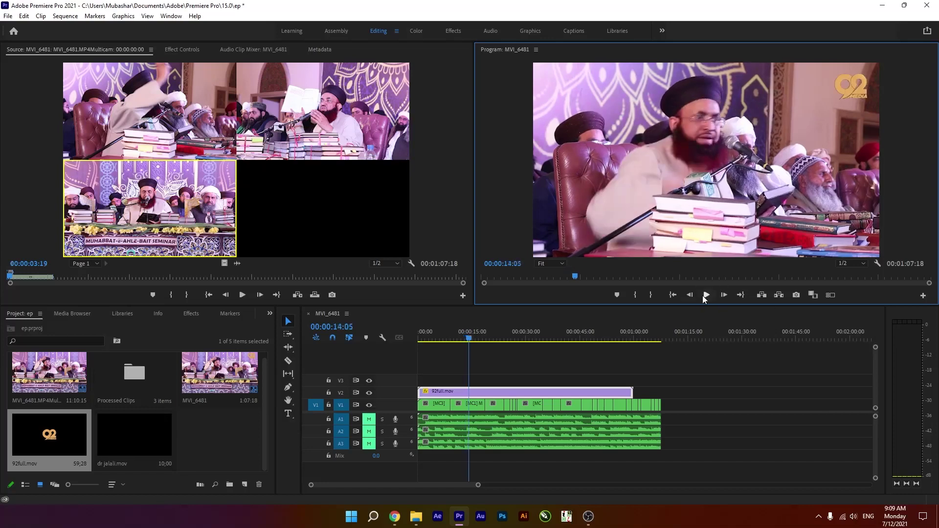
# - Place the dr jalali banner on V3 and preview it from its start
pyautogui.moveTo(150, 428); pyautogui.dragTo(440, 380)
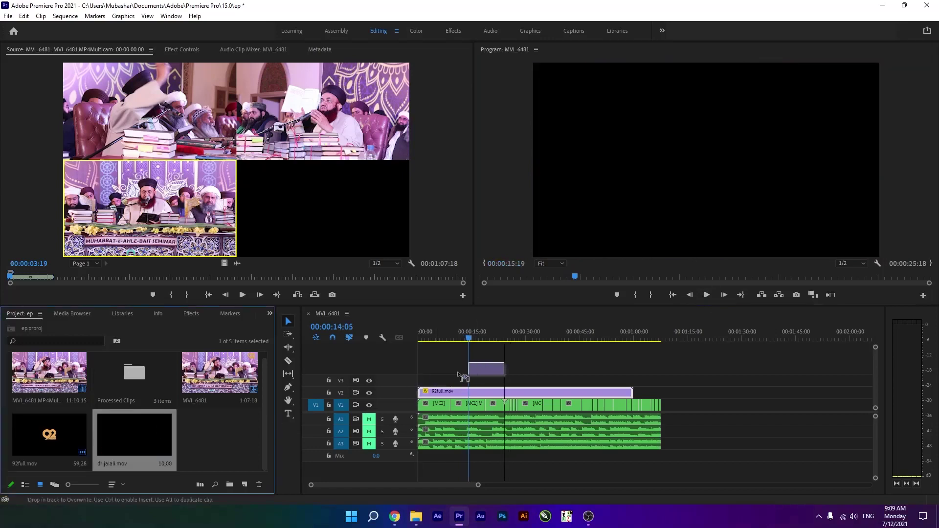
pyautogui.press('Up')
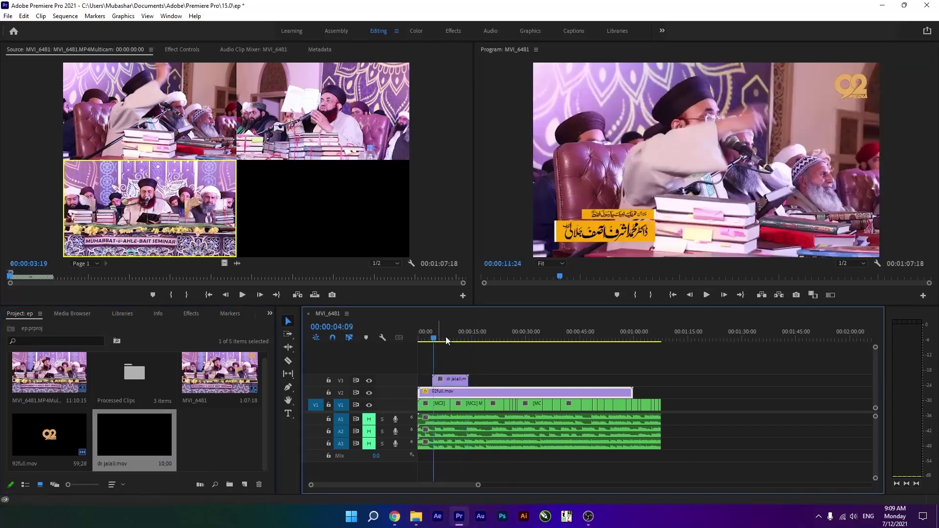
pyautogui.click(706, 295)
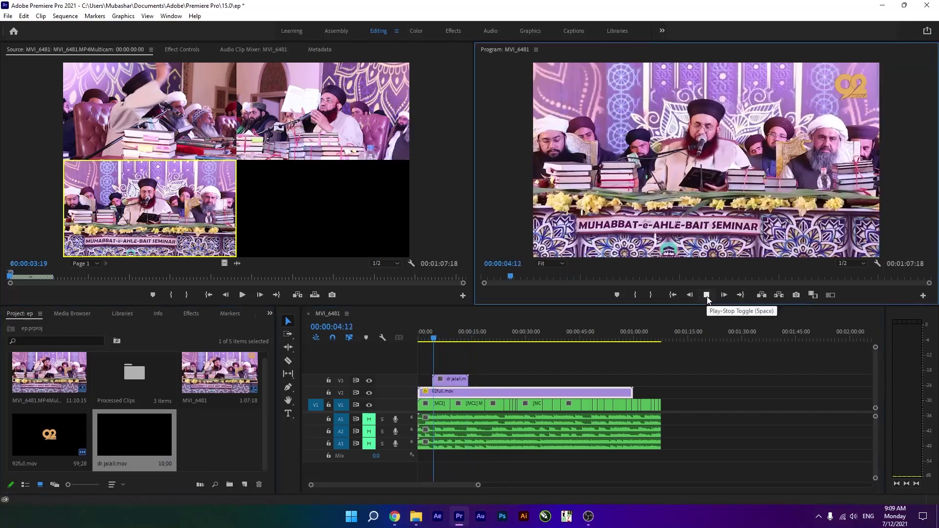
pyautogui.click(707, 296)
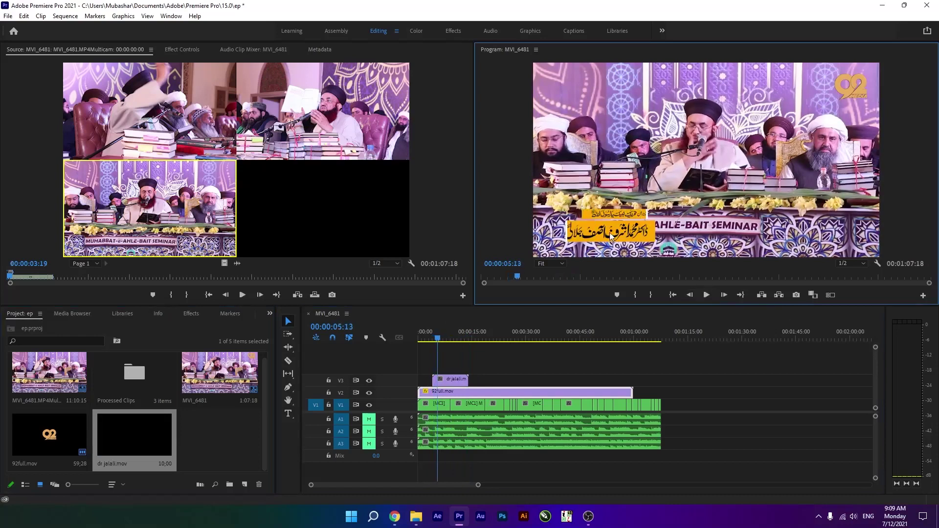
pyautogui.click(609, 233)
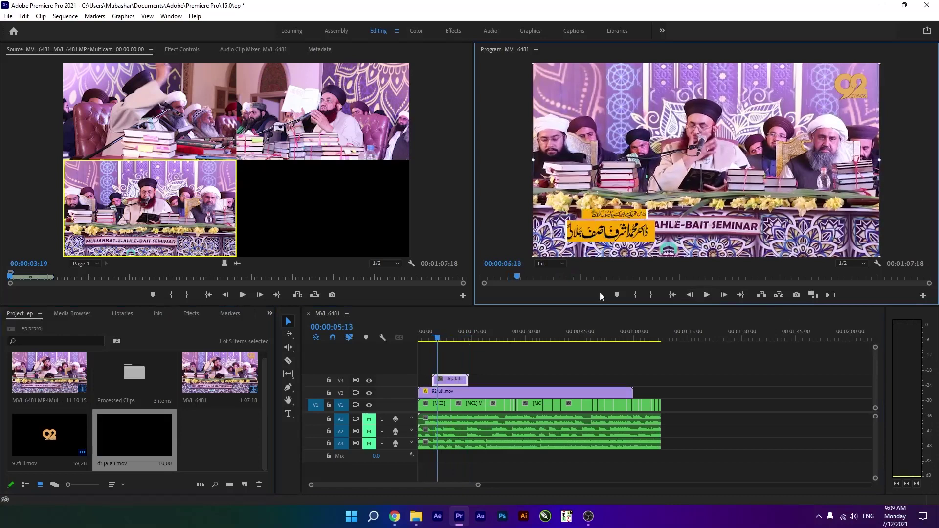
pyautogui.click(706, 294)
pyautogui.press('space')
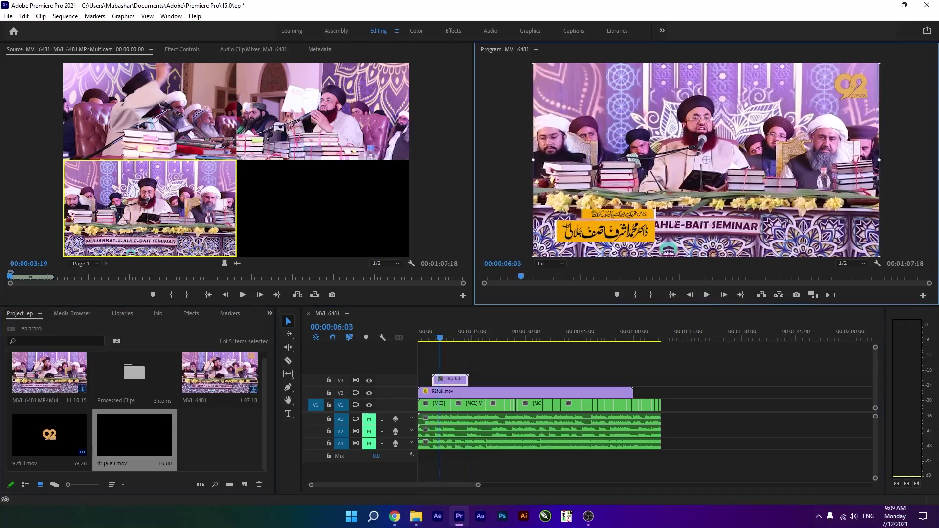
pyautogui.click(534, 259)
# - Move the Urdu name banner right, clear of the seminar title, and replay
pyautogui.click(573, 236)
pyautogui.moveTo(558, 250)
pyautogui.mouseDown()
pyautogui.moveTo(777, 259)
pyautogui.moveTo(768, 260)
pyautogui.mouseUp()
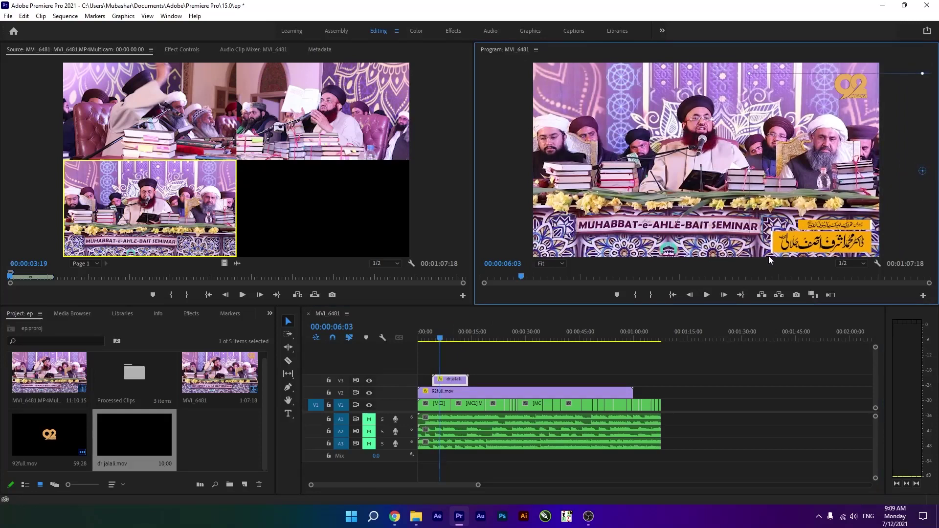
pyautogui.click(706, 295)
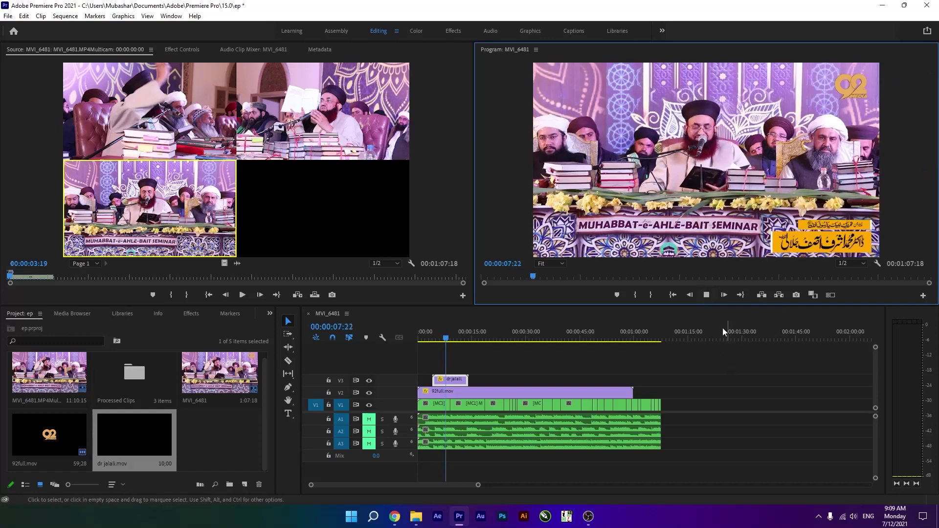
pyautogui.click(712, 297)
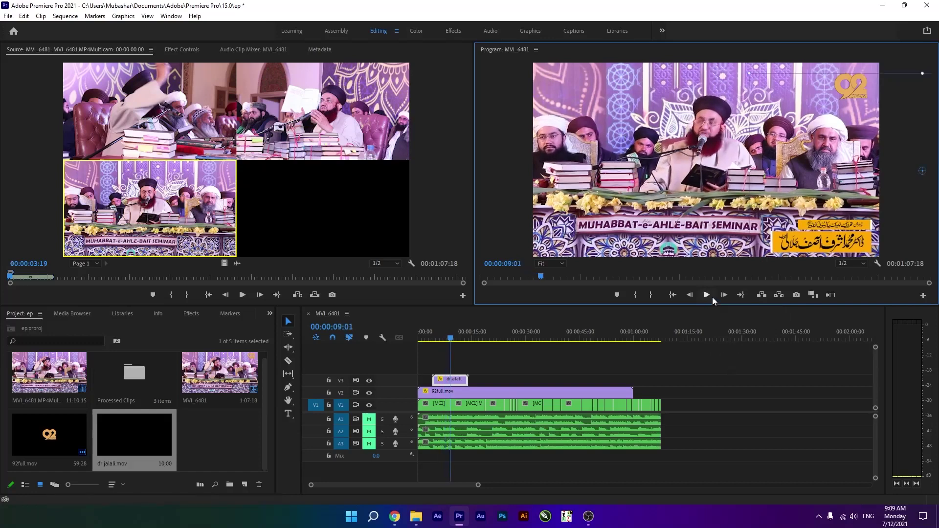
pyautogui.click(712, 297)
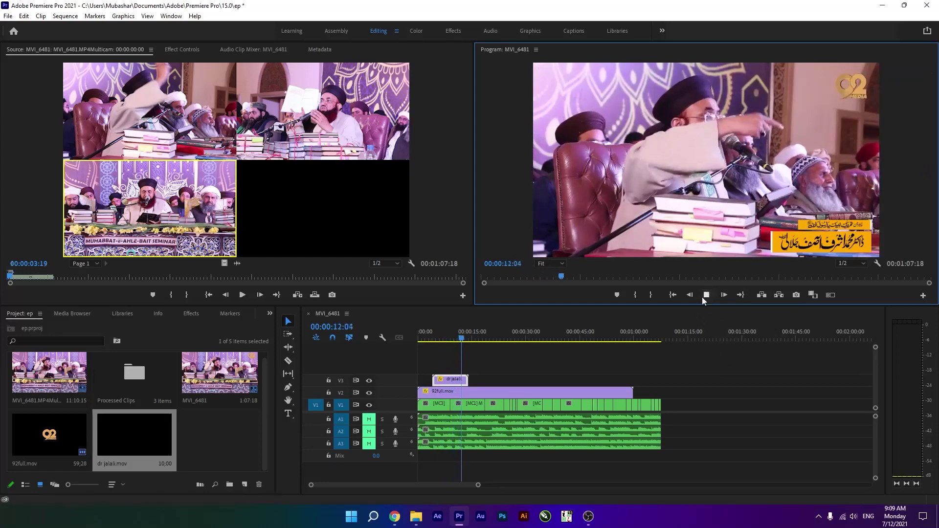
pyautogui.click(704, 294)
pyautogui.click(514, 375)
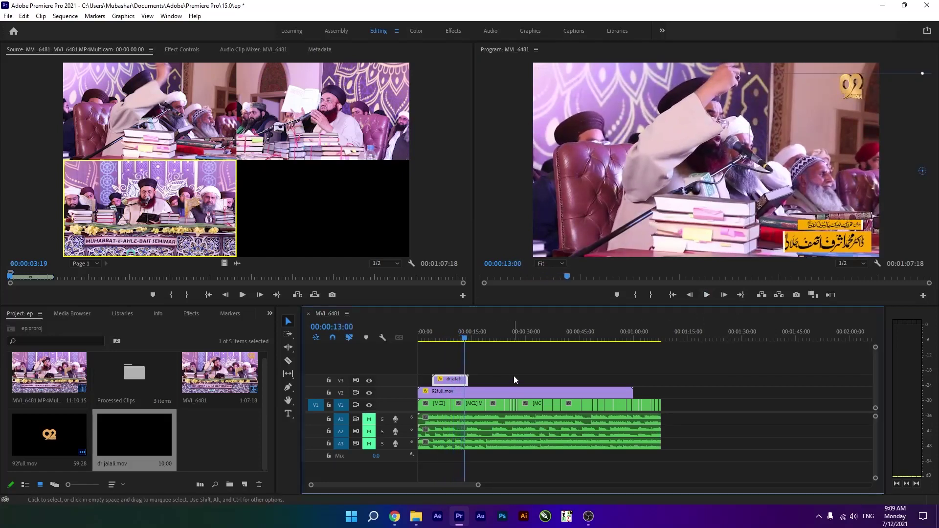
pyautogui.keyDown('alt'); pyautogui.moveTo(450, 379); pyautogui.dragTo(623, 379); pyautogui.keyUp('alt')
pyautogui.moveTo(523, 381); pyautogui.dragTo(534, 384)
pyautogui.moveTo(423, 338); pyautogui.dragTo(439, 340)
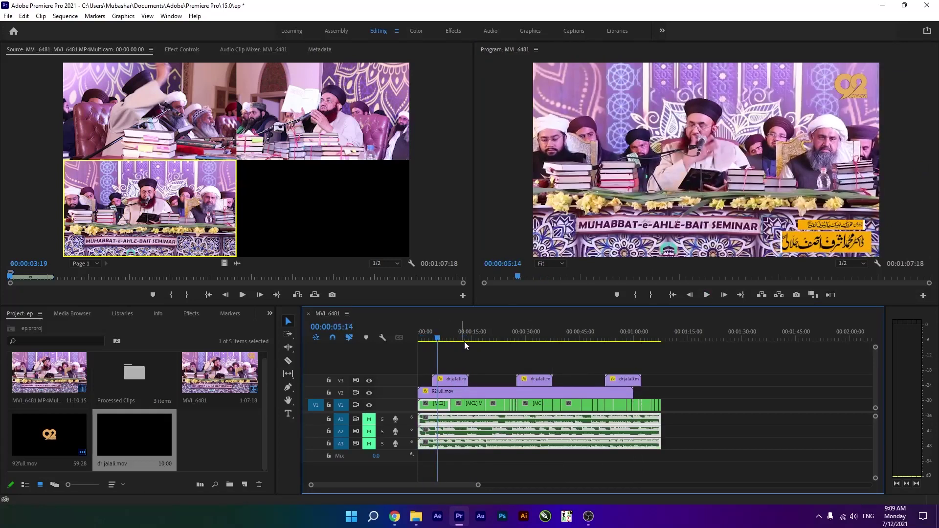
pyautogui.click(443, 335)
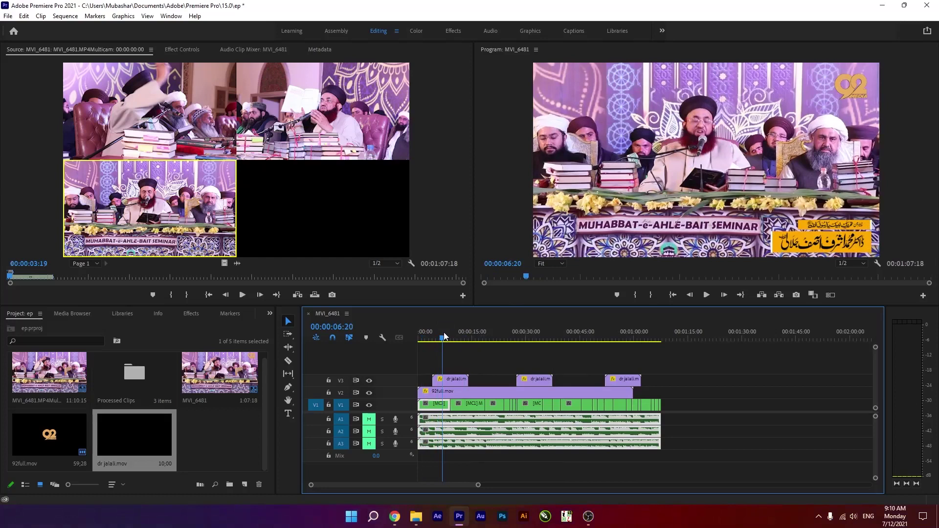
pyautogui.moveTo(444, 336); pyautogui.dragTo(453, 341)
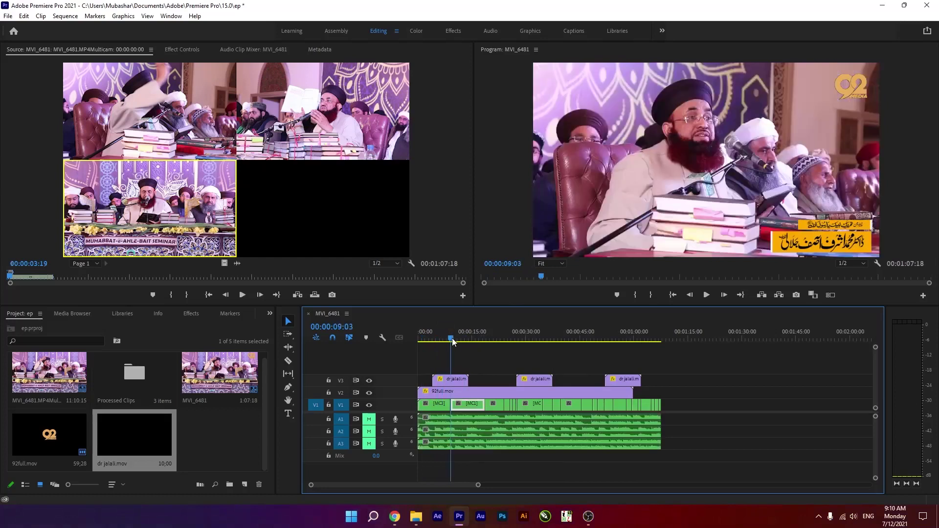
pyautogui.moveTo(453, 341); pyautogui.dragTo(457, 342)
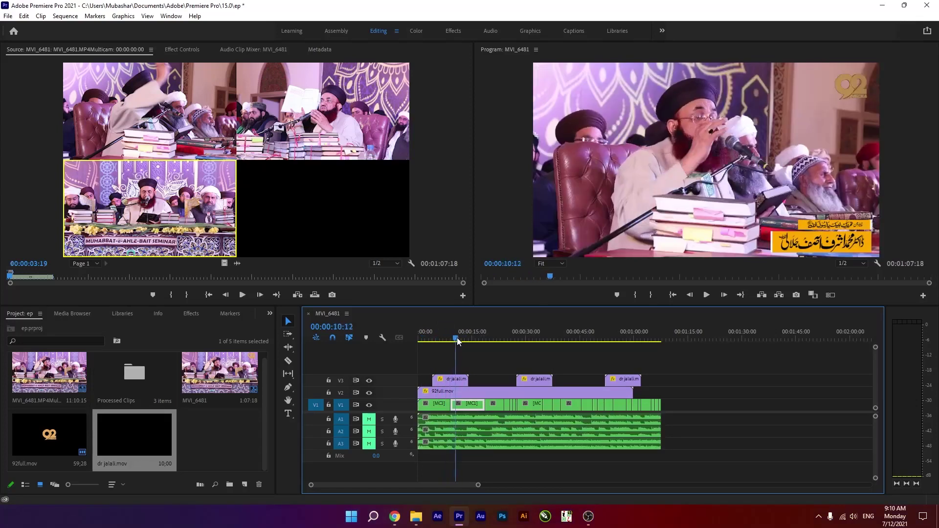
pyautogui.moveTo(457, 342); pyautogui.dragTo(451, 341)
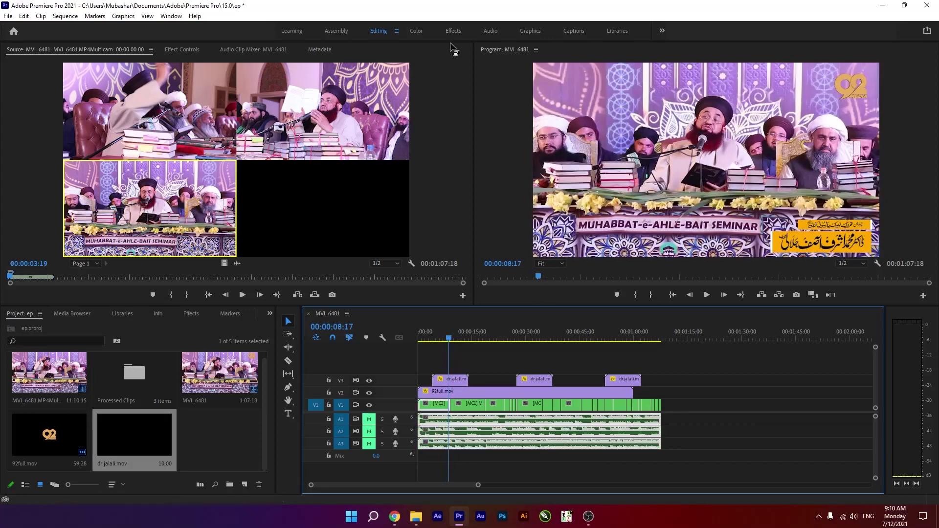
# - In the Graphics workspace, place Youtube (Type 03) on track V3
pyautogui.click(534, 33)
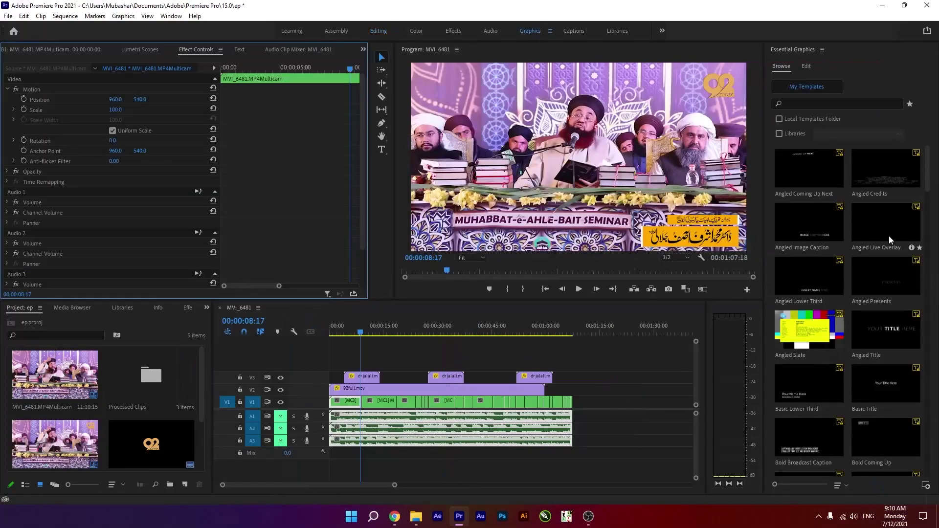
pyautogui.scroll(-15, 897, 287)
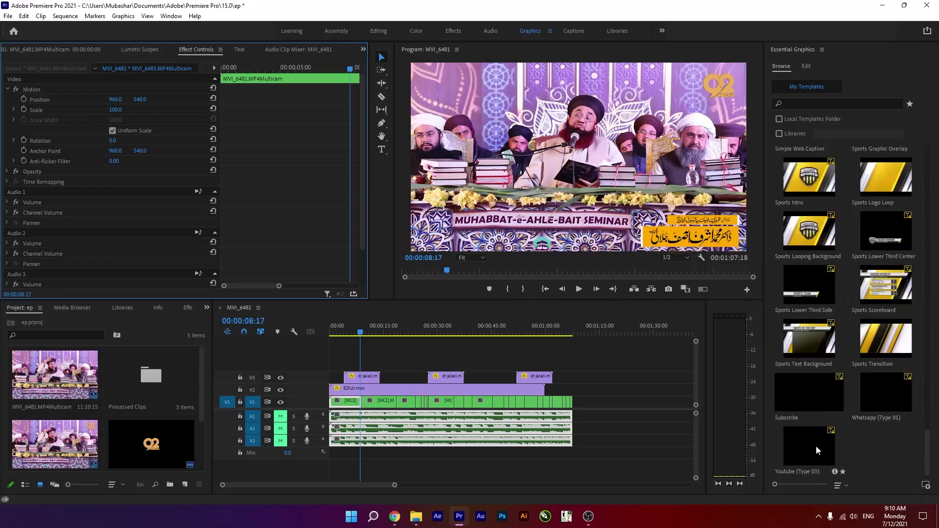
pyautogui.moveTo(802, 456); pyautogui.dragTo(390, 378)
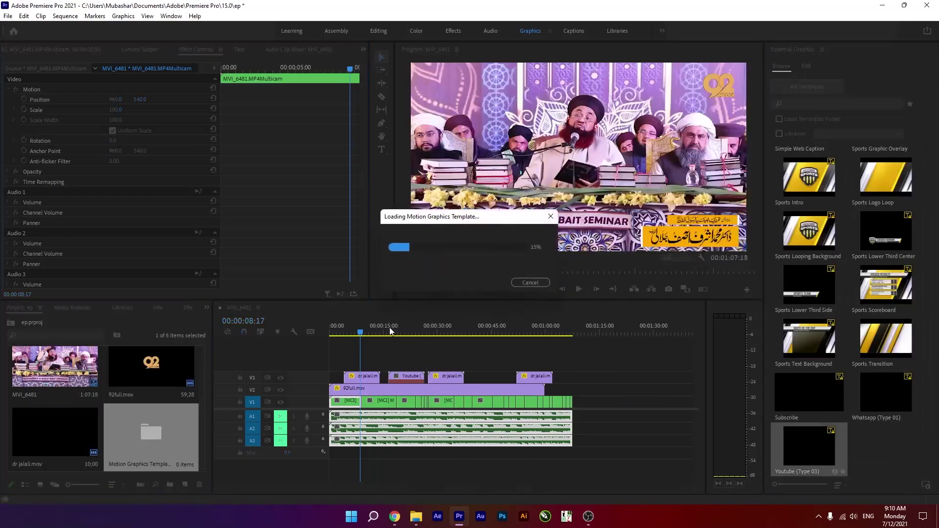
pyautogui.click(583, 340)
pyautogui.moveTo(381, 333); pyautogui.dragTo(400, 332)
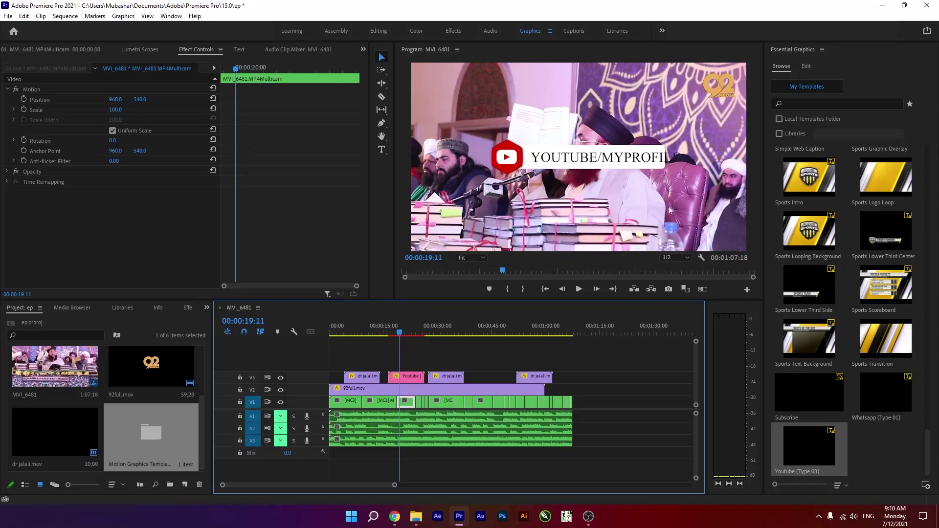
# - Search 'facebook' and place Facebook (Type 03) on the track above V3
pyautogui.click(819, 103)
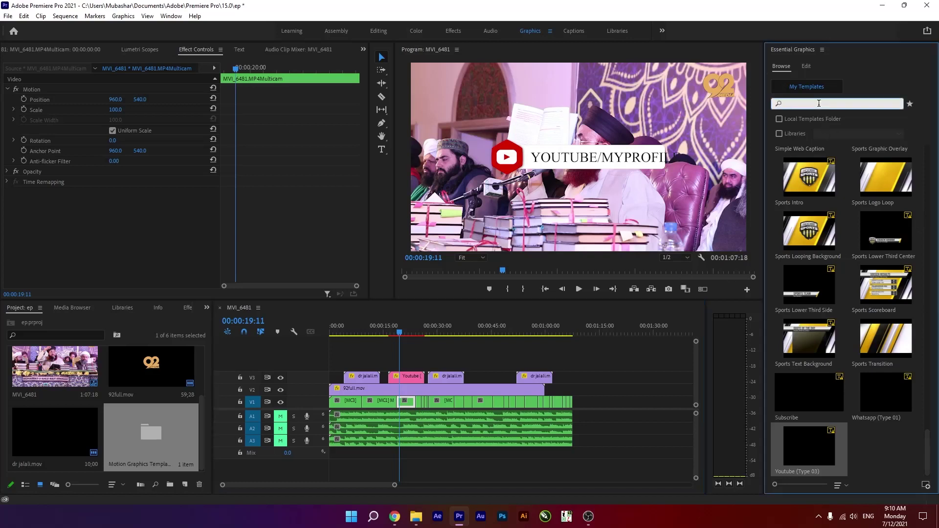
pyautogui.write('facebook')
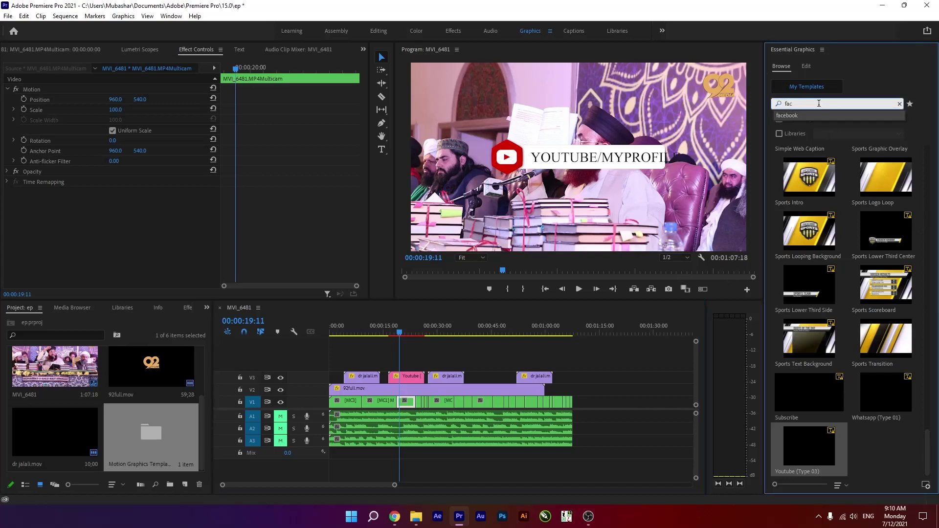
pyautogui.moveTo(794, 181); pyautogui.dragTo(391, 364)
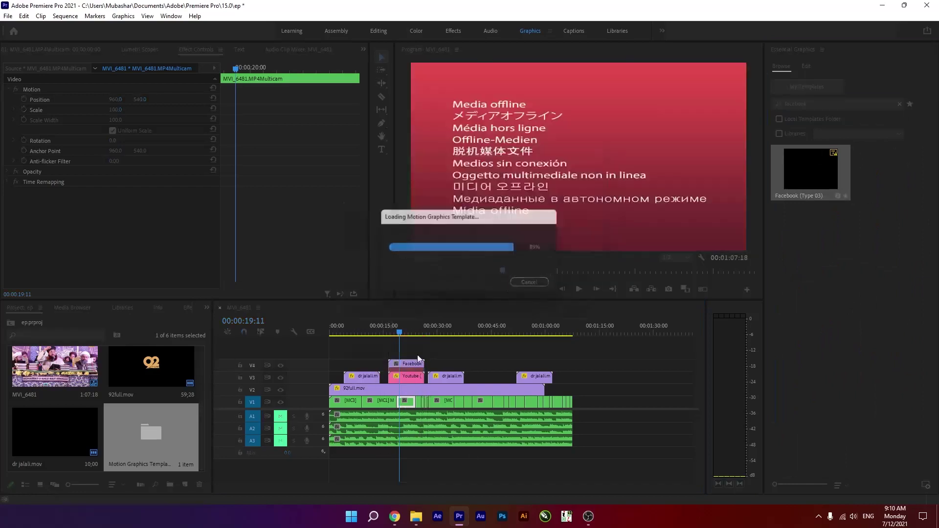
pyautogui.click(584, 341)
pyautogui.moveTo(389, 334); pyautogui.dragTo(394, 335)
# - Slide the Facebook bar later so it follows the YouTube bar
pyautogui.click(413, 367)
pyautogui.moveTo(419, 366); pyautogui.dragTo(426, 366)
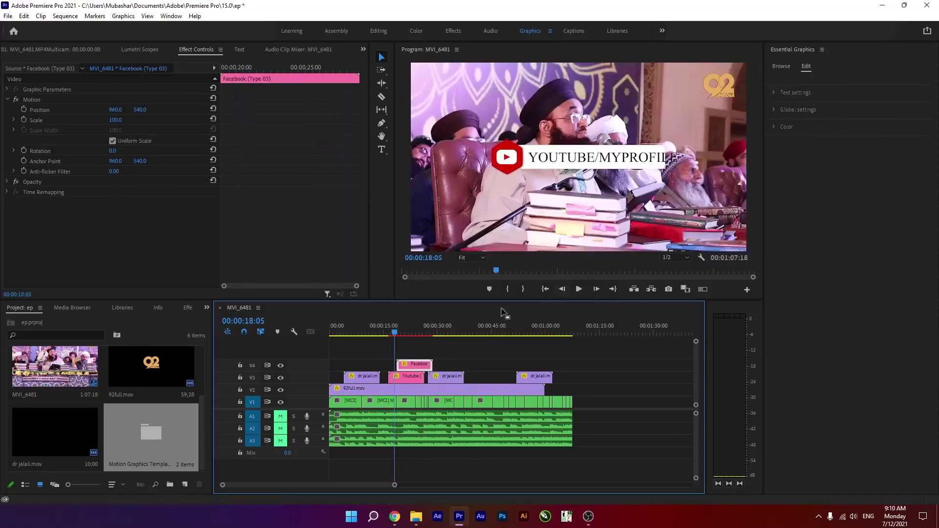
pyautogui.moveTo(394, 335); pyautogui.dragTo(394, 339)
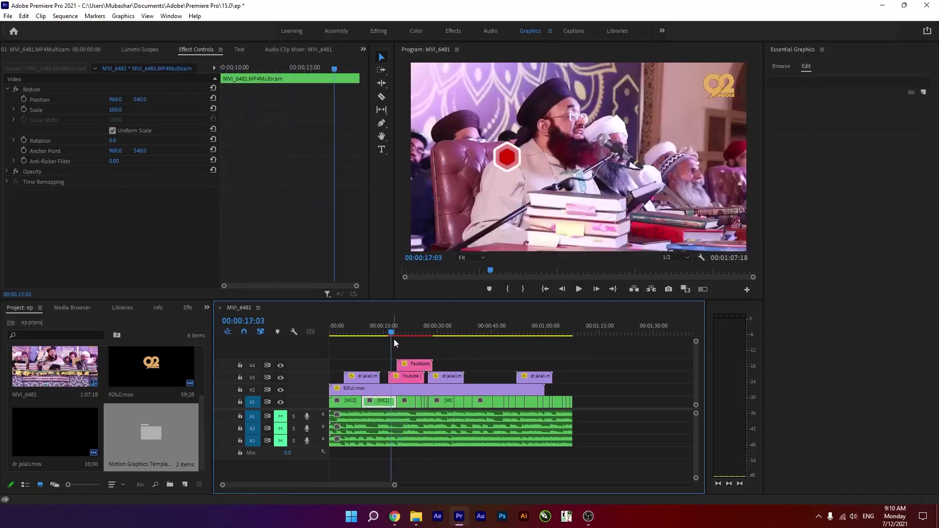
pyautogui.moveTo(409, 363); pyautogui.dragTo(434, 363)
pyautogui.click(416, 374)
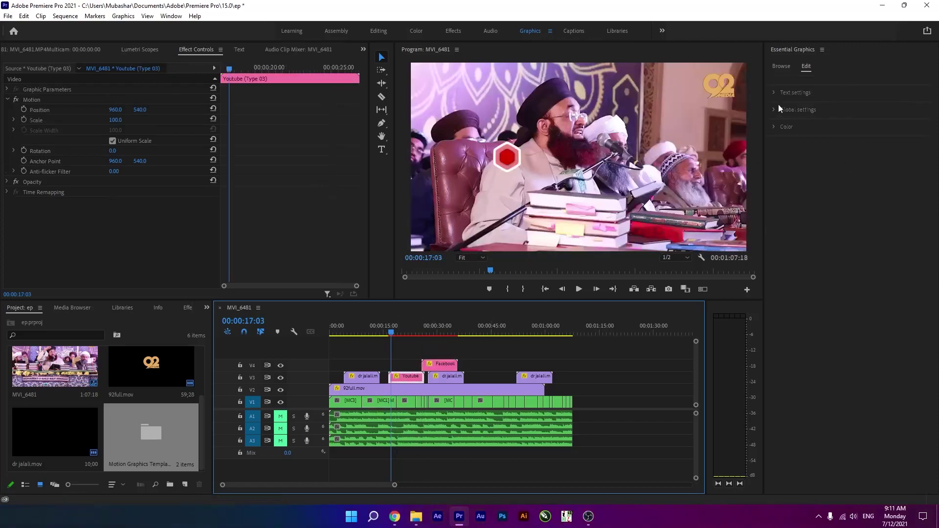
# - Replace the YouTube bar text with YOUTUBE/92 MEDIA in all capitals
pyautogui.click(773, 92)
pyautogui.tripleClick(842, 116)
pyautogui.click(844, 116)
pyautogui.press('BackSpace')
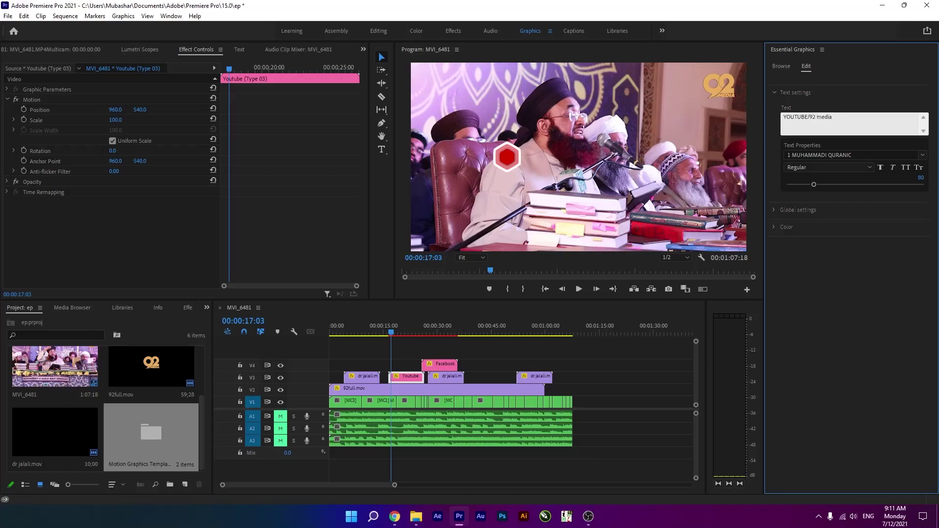
pyautogui.click(905, 168)
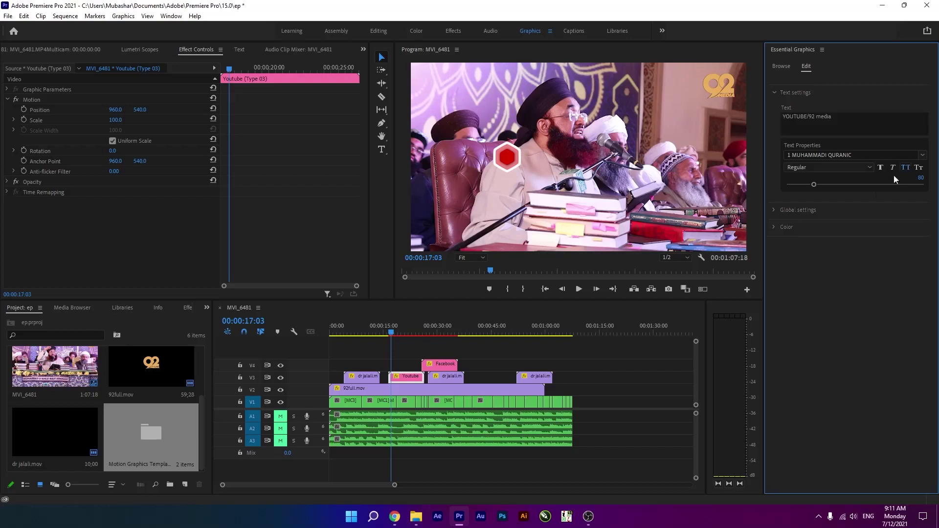
pyautogui.moveTo(400, 328); pyautogui.dragTo(404, 328)
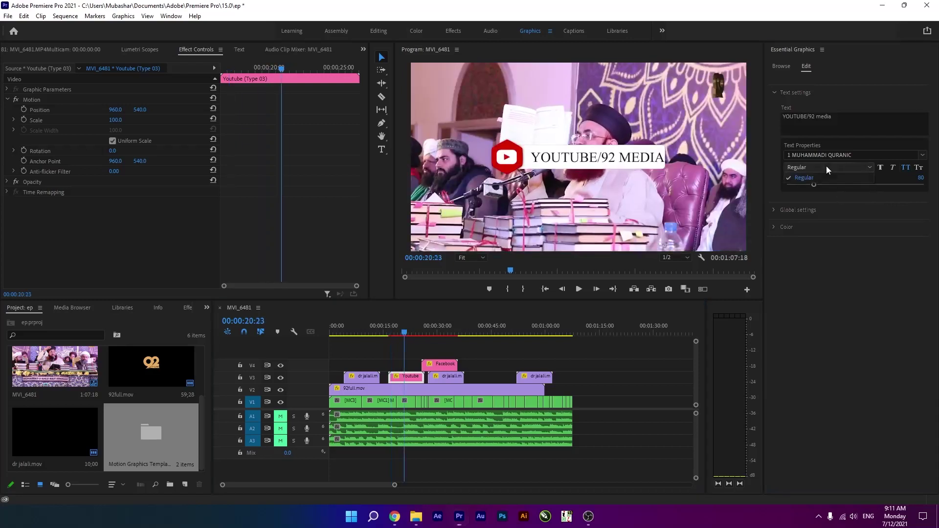
# - Set the YouTube bar font to Arial Bold
pyautogui.click(835, 155)
pyautogui.click(812, 215)
pyautogui.click(854, 168)
pyautogui.click(829, 244)
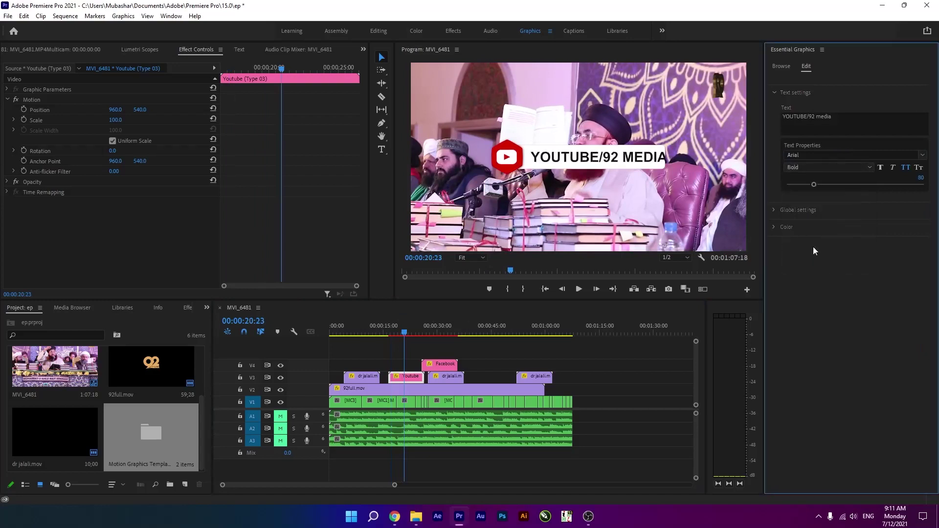
pyautogui.click(406, 327)
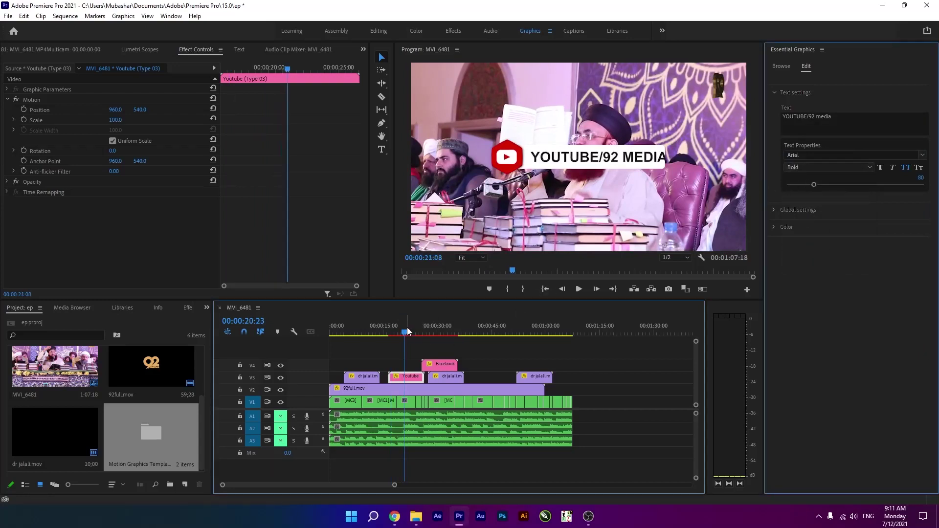
# - Reduce the YouTube text size from 80 to 70 and review the bar
pyautogui.click(814, 185)
pyautogui.click(918, 177)
pyautogui.write('70')
pyautogui.press('Return')
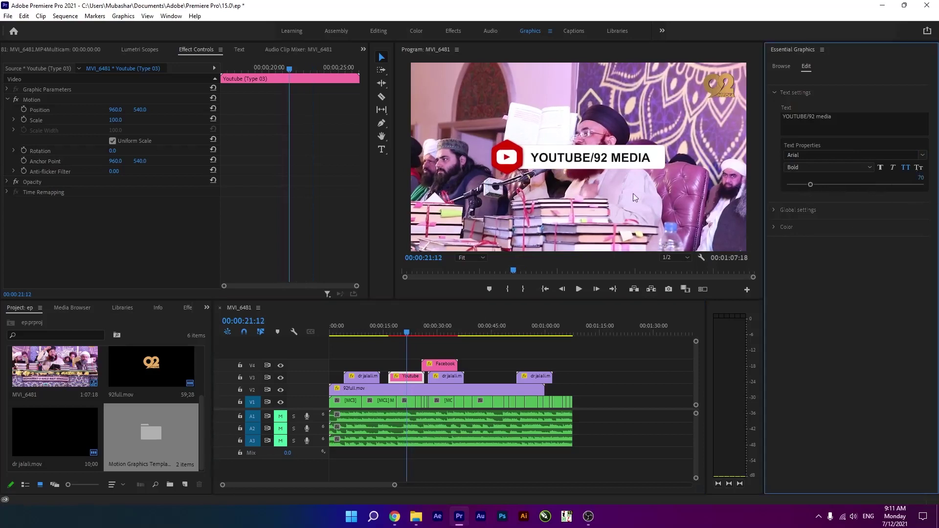
pyautogui.moveTo(409, 333); pyautogui.dragTo(412, 337)
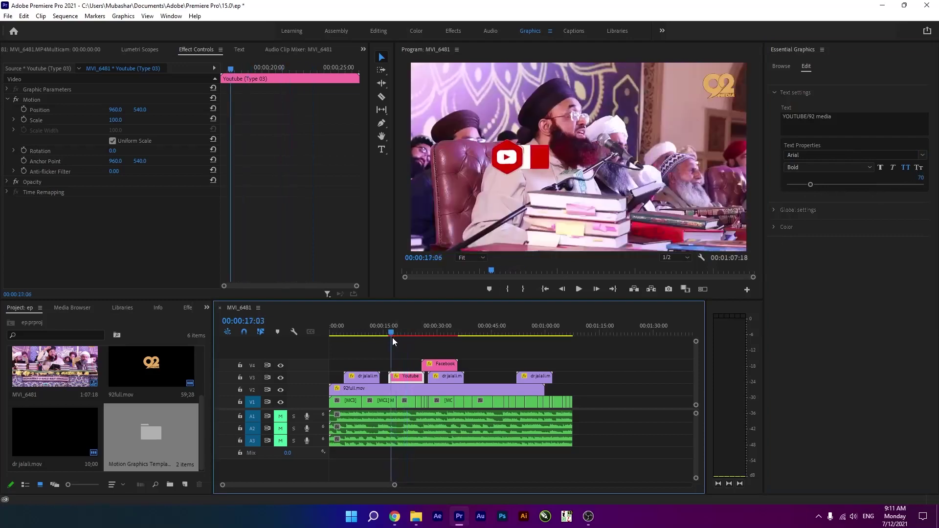
pyautogui.moveTo(412, 338); pyautogui.dragTo(410, 338)
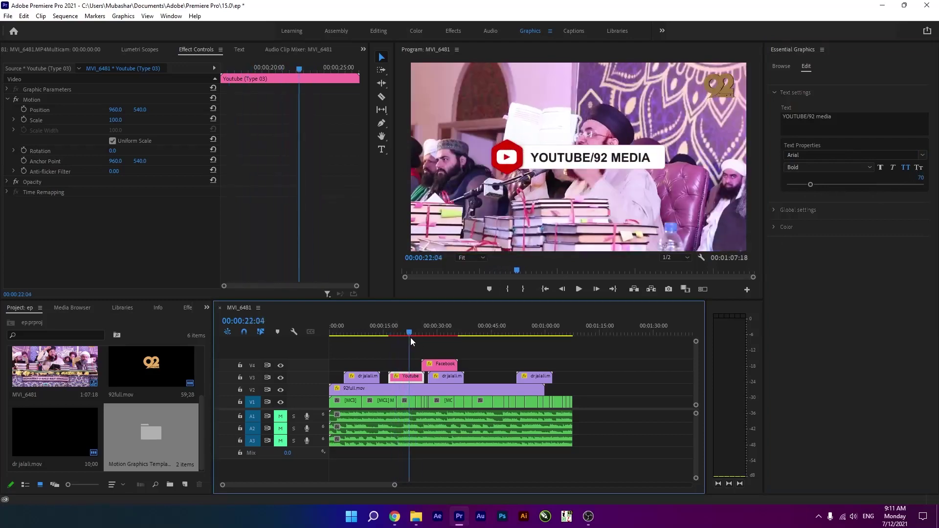
pyautogui.click(446, 368)
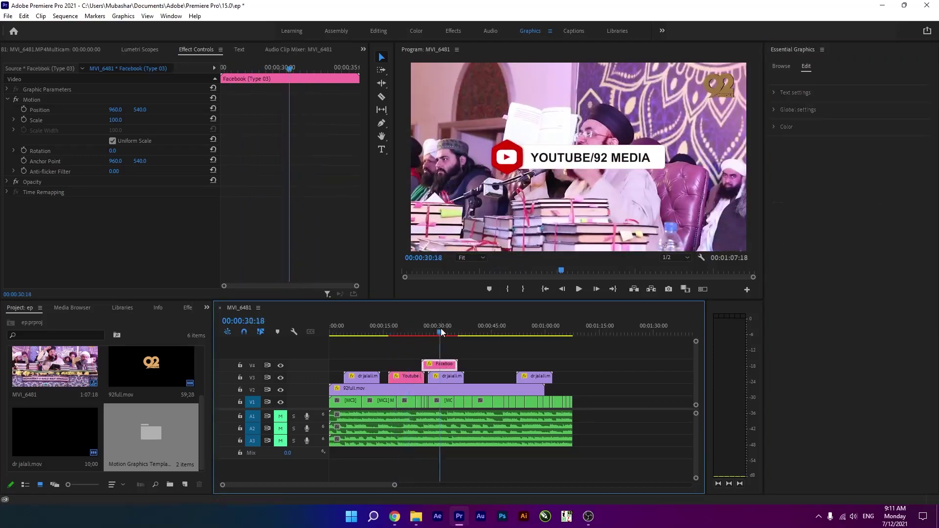
# - Set the Facebook bar text size to 70 and change its text to FACEBOOK/92 MEDIA
pyautogui.click(774, 96)
pyautogui.click(916, 180)
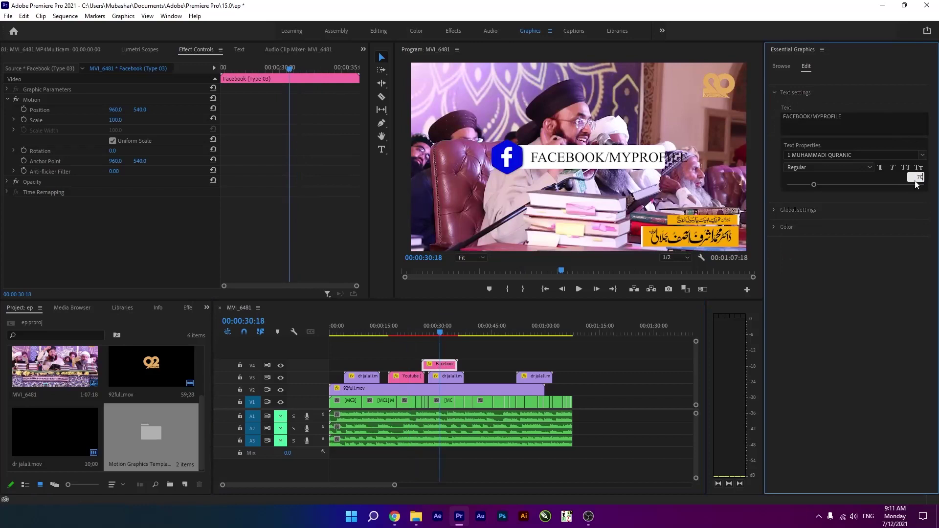
pyautogui.press('Return')
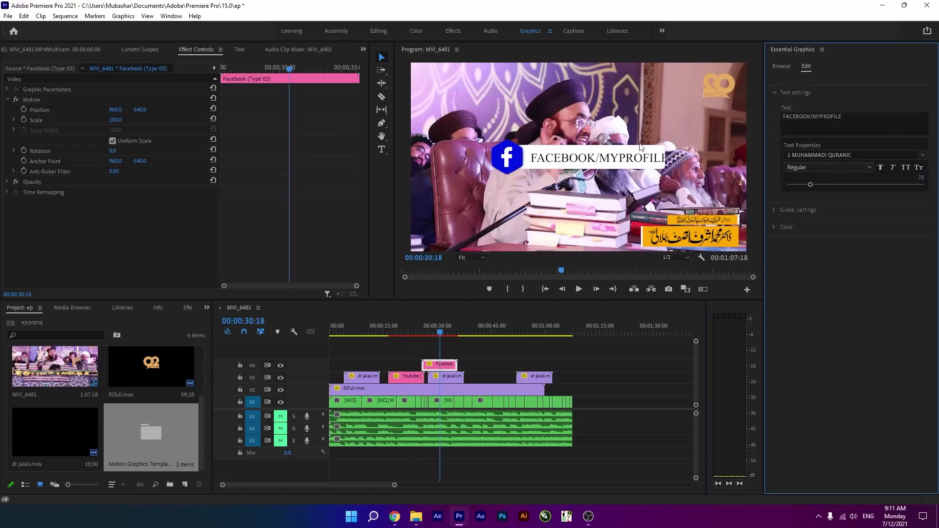
pyautogui.click(850, 117)
pyautogui.write('92 media')
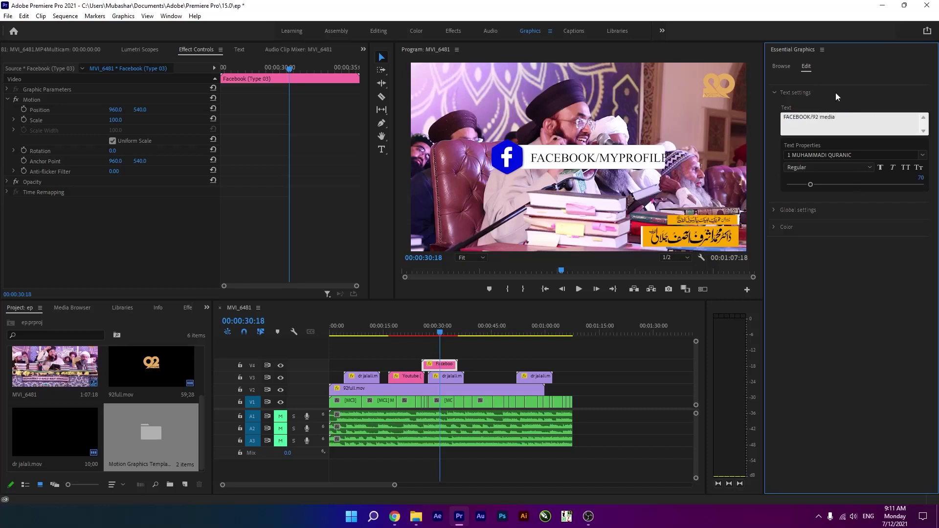
# - Set the Facebook bar font to Arial Bold
pyautogui.click(848, 155)
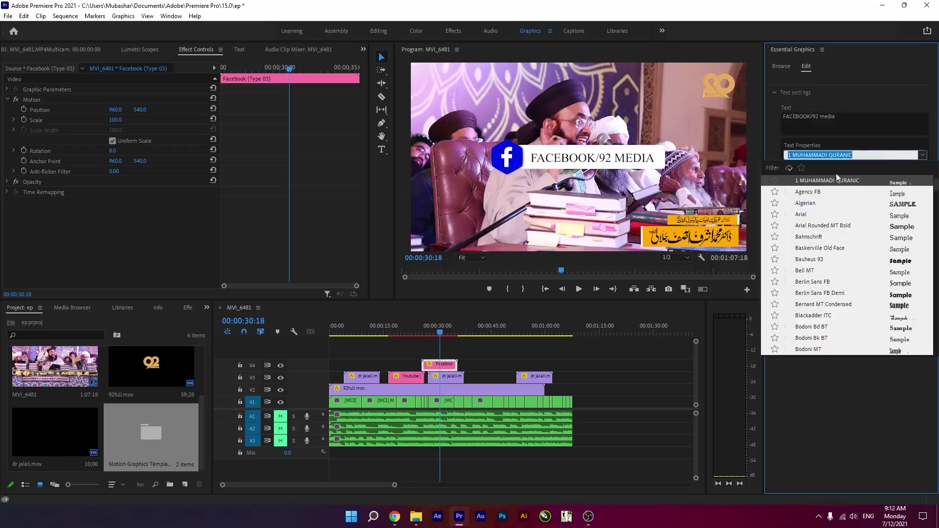
pyautogui.click(810, 218)
pyautogui.click(811, 169)
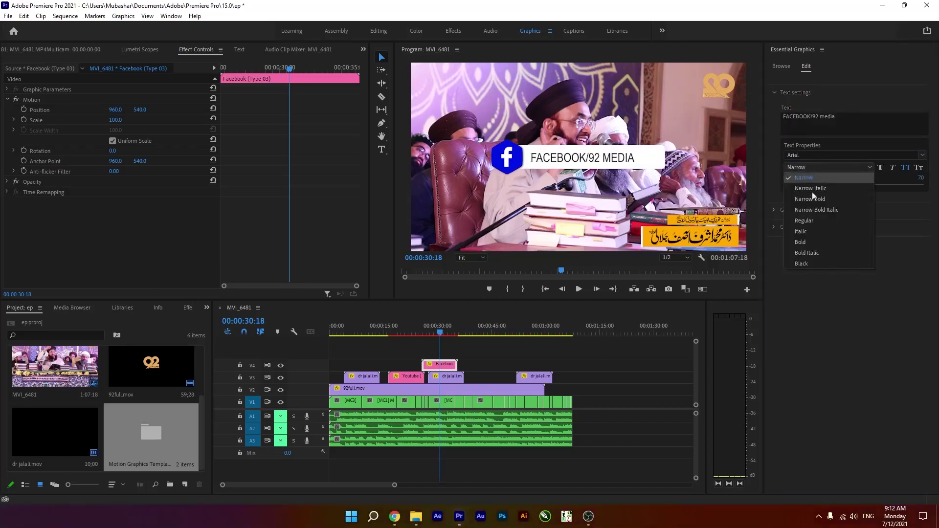
pyautogui.click(819, 242)
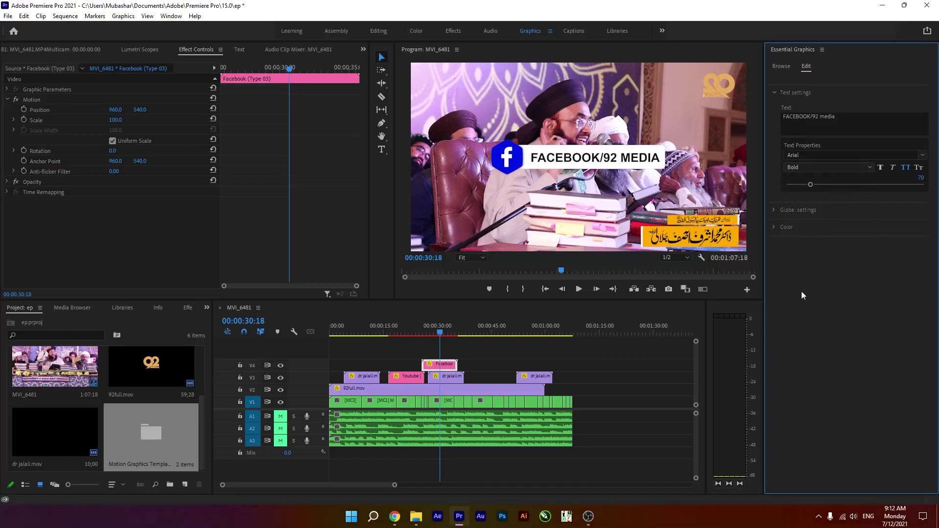
# - Move the Facebook bar about 8 seconds earlier, to roughly 00:00:18
pyautogui.click(410, 328)
pyautogui.click(438, 328)
pyautogui.moveTo(432, 363); pyautogui.dragTo(402, 370)
pyautogui.click(419, 332)
# - Hide the Facebook track V4 and scale the YouTube bar graphic to 50
pyautogui.click(397, 333)
pyautogui.click(408, 376)
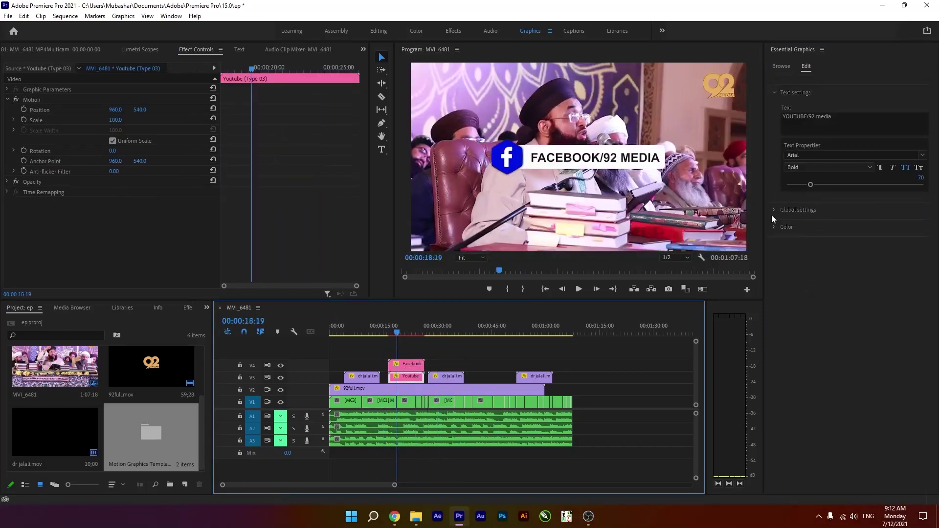
pyautogui.click(773, 210)
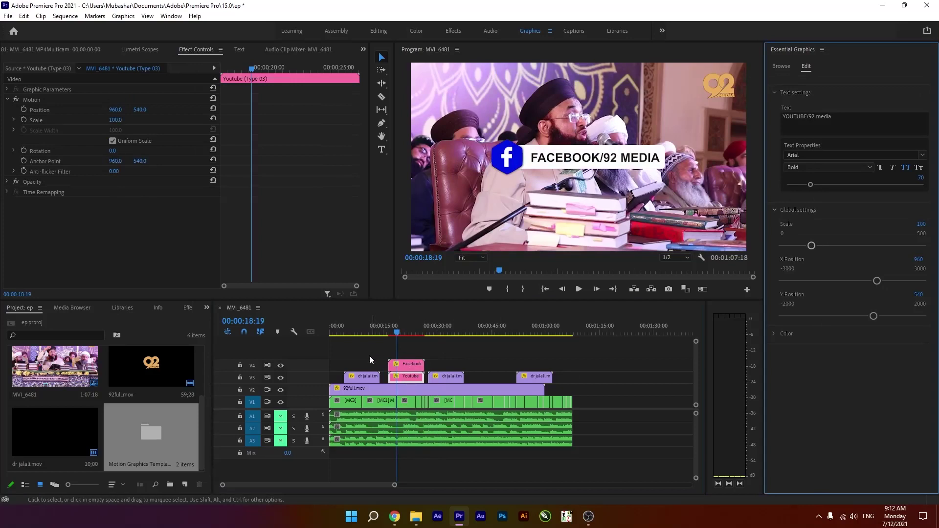
pyautogui.click(280, 366)
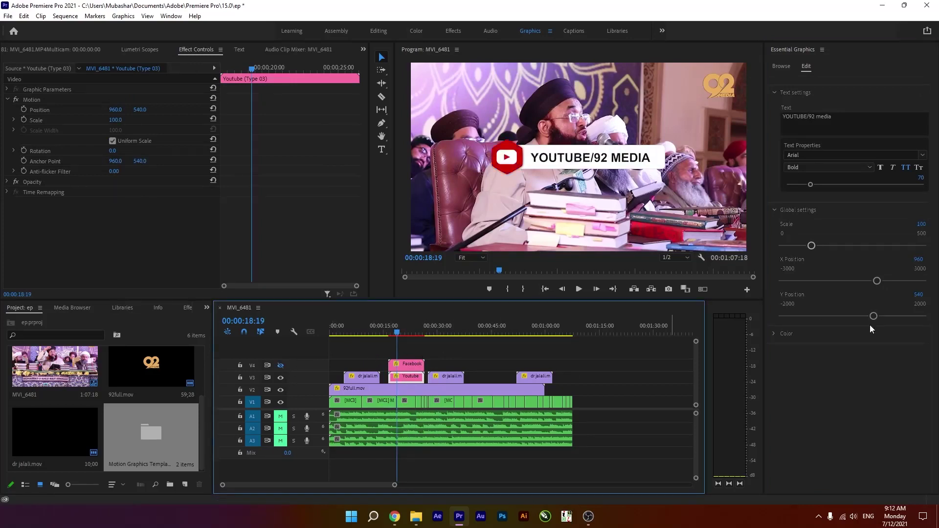
pyautogui.moveTo(812, 246); pyautogui.dragTo(798, 244)
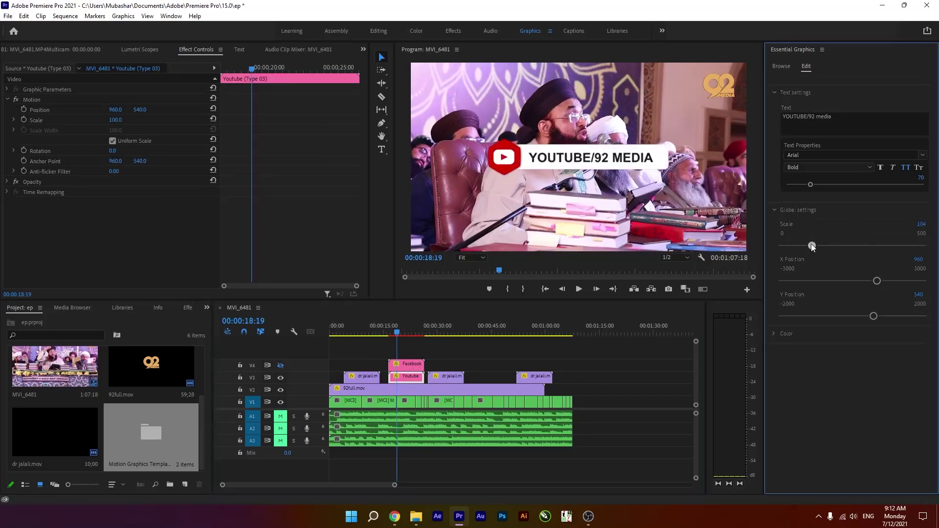
pyautogui.click(926, 226)
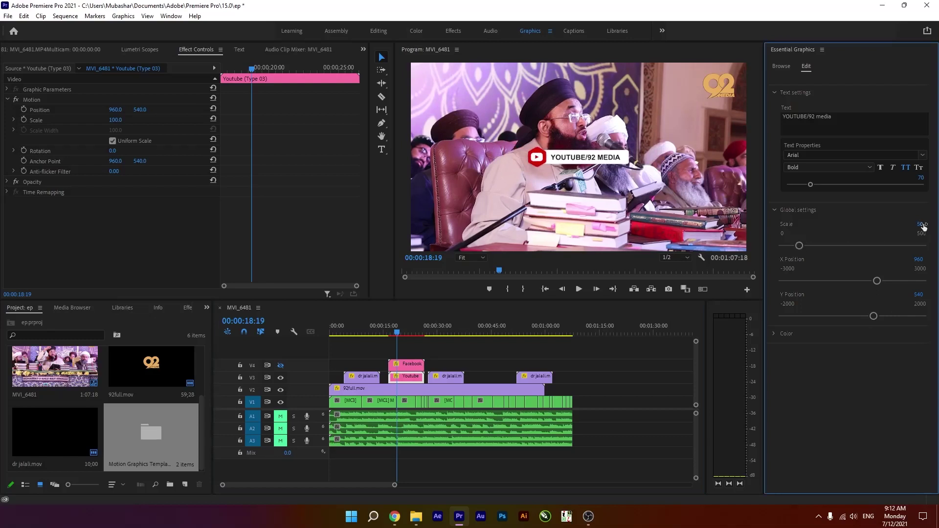
pyautogui.write('50')
pyautogui.press('Return')
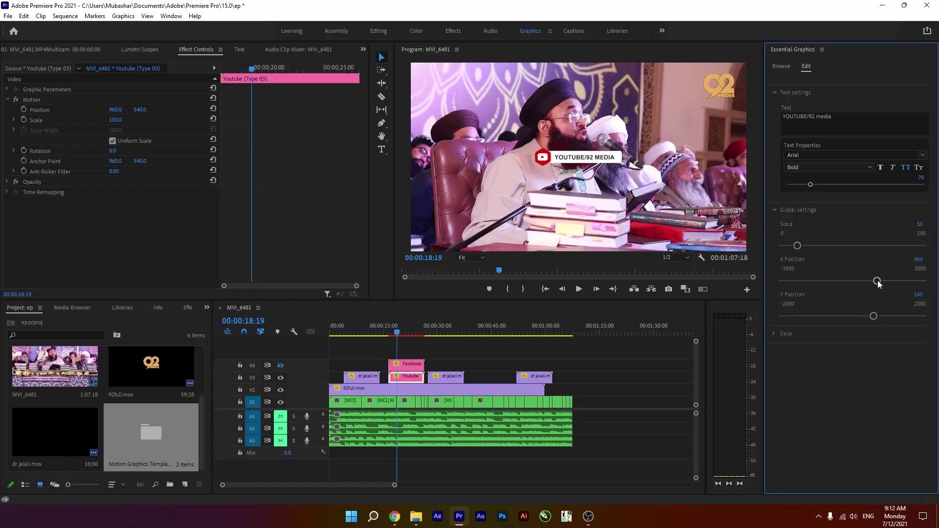
# - Position the YouTube bar at X 460, Y 950 in the lower-left of the frame
pyautogui.moveTo(873, 316); pyautogui.dragTo(885, 317)
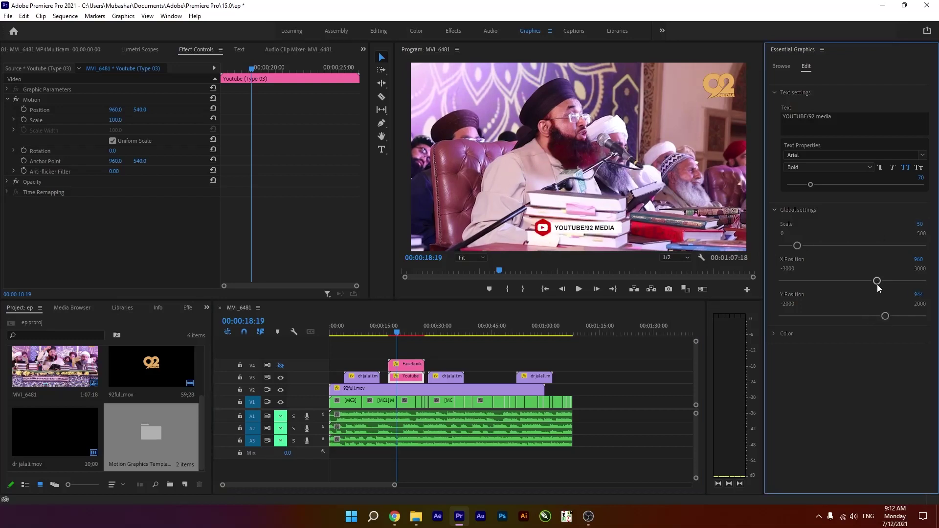
pyautogui.moveTo(876, 281); pyautogui.dragTo(863, 281)
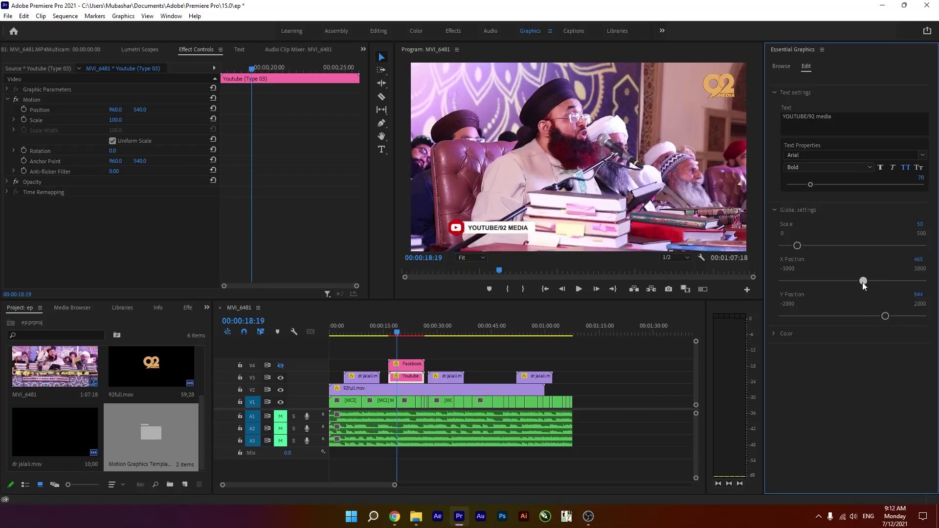
pyautogui.moveTo(885, 317); pyautogui.dragTo(885, 316)
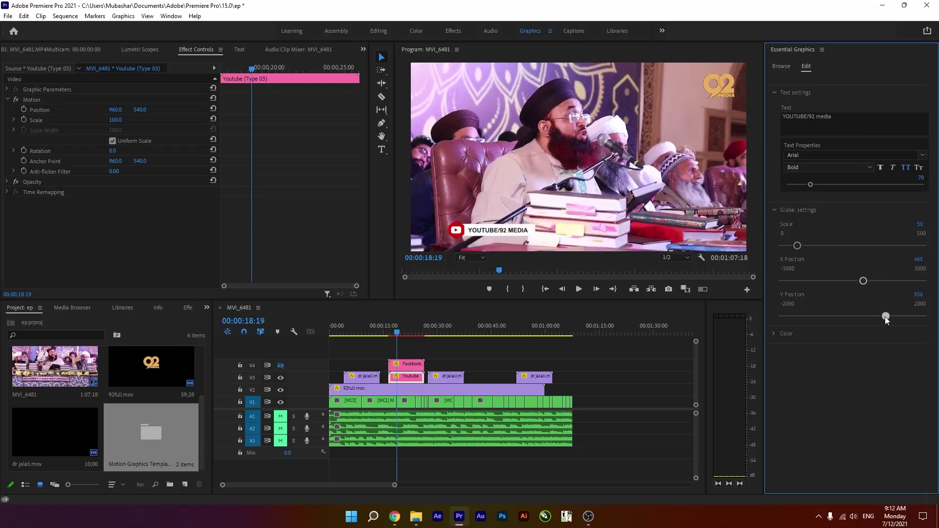
pyautogui.click(917, 260)
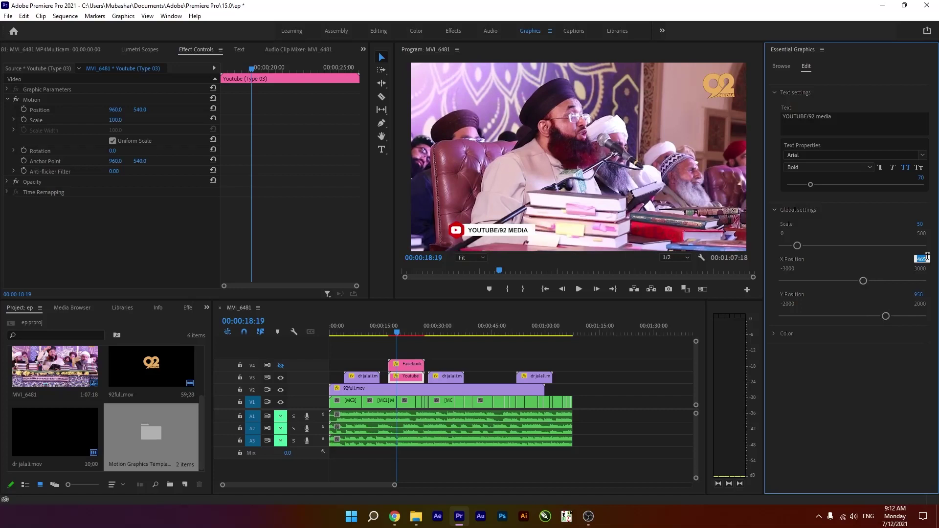
pyautogui.write('460')
pyautogui.press('Return')
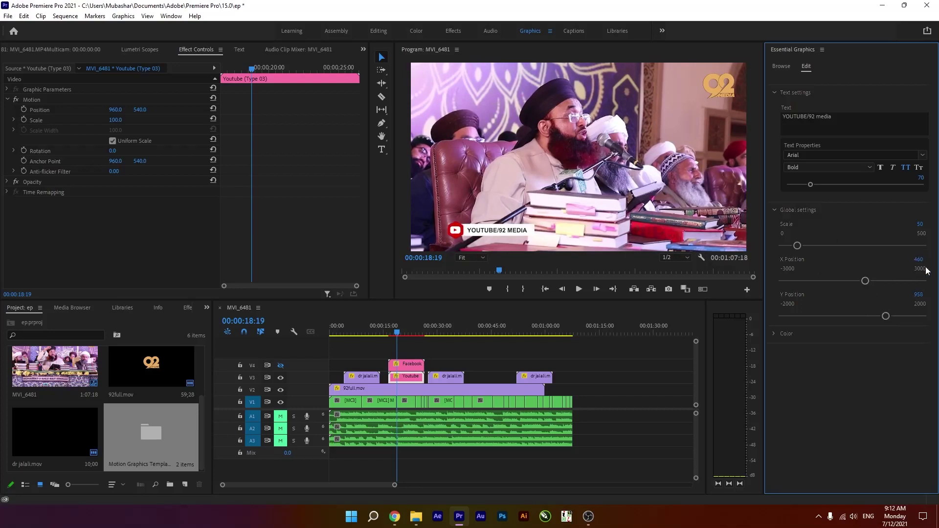
pyautogui.click(920, 295)
pyautogui.write('0')
pyautogui.press('Return')
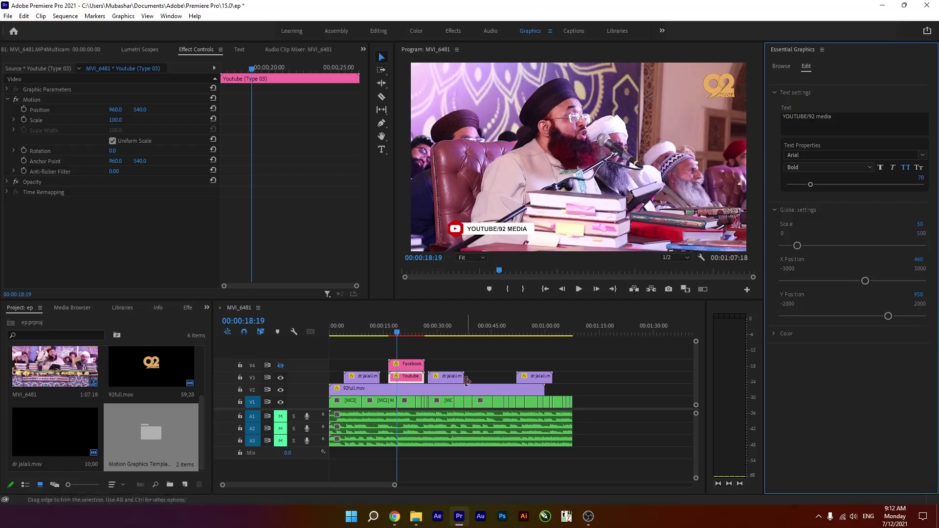
# - Set the Facebook bar graphic's scale to 50 in Essential Graphics
pyautogui.click(415, 368)
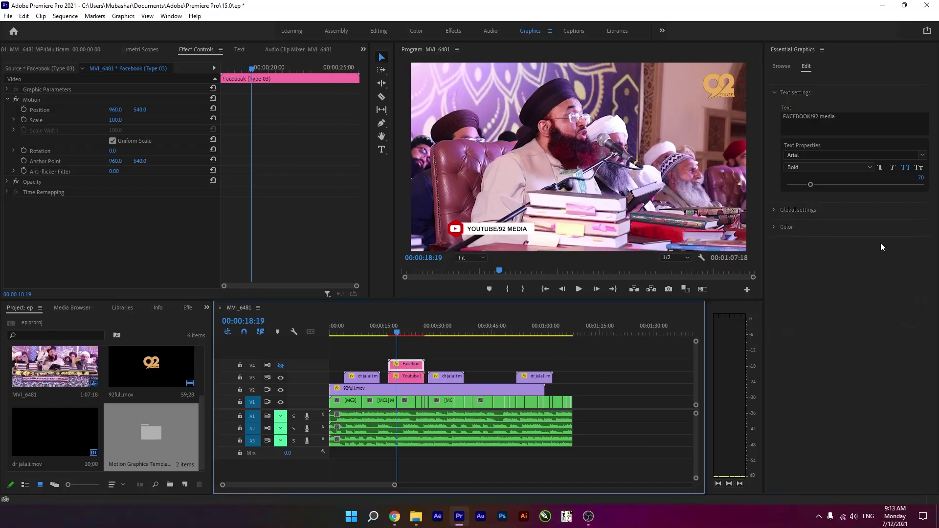
pyautogui.click(774, 210)
pyautogui.click(924, 224)
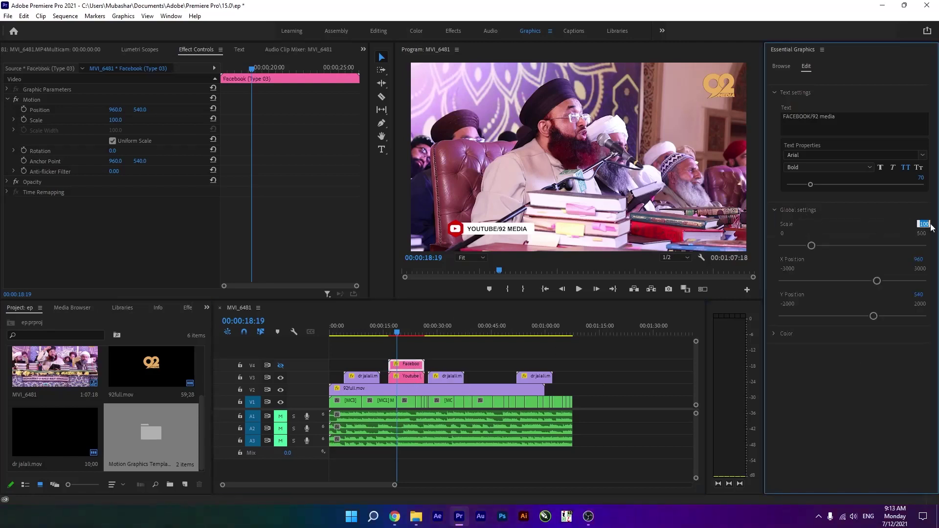
pyautogui.write('50')
pyautogui.press('Return')
pyautogui.click(413, 377)
pyautogui.click(410, 363)
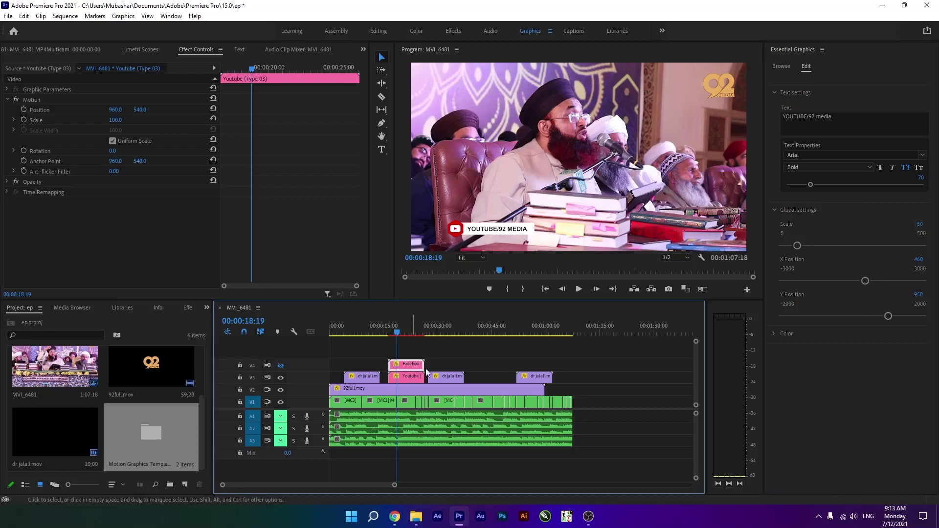
# - Set the Facebook bar's position to X 460, Y 950 and unhide its track
pyautogui.click(927, 257)
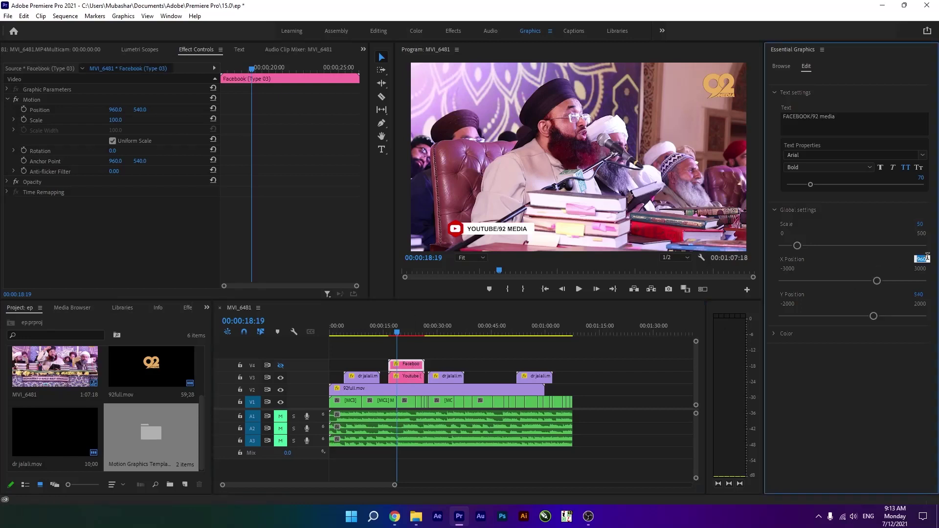
pyautogui.press('Return')
pyautogui.click(921, 294)
pyautogui.press('Return')
pyautogui.click(409, 374)
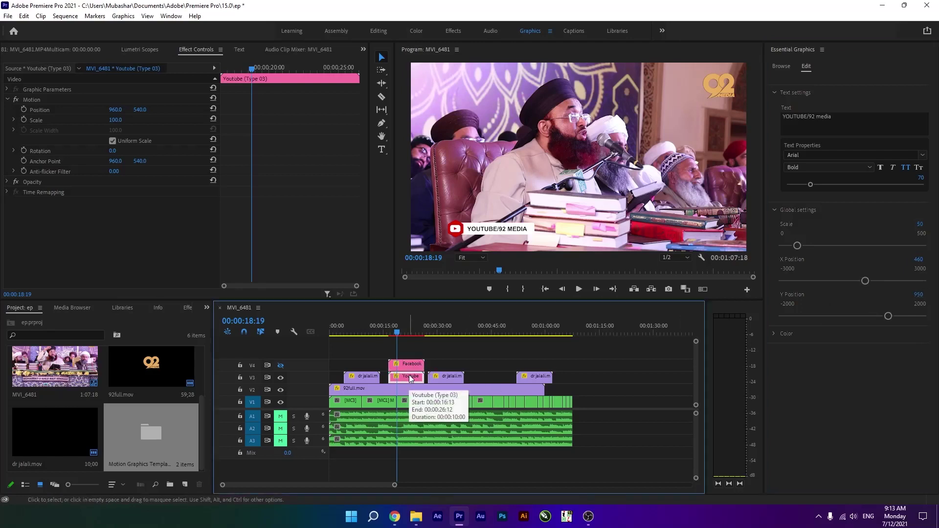
pyautogui.click(406, 365)
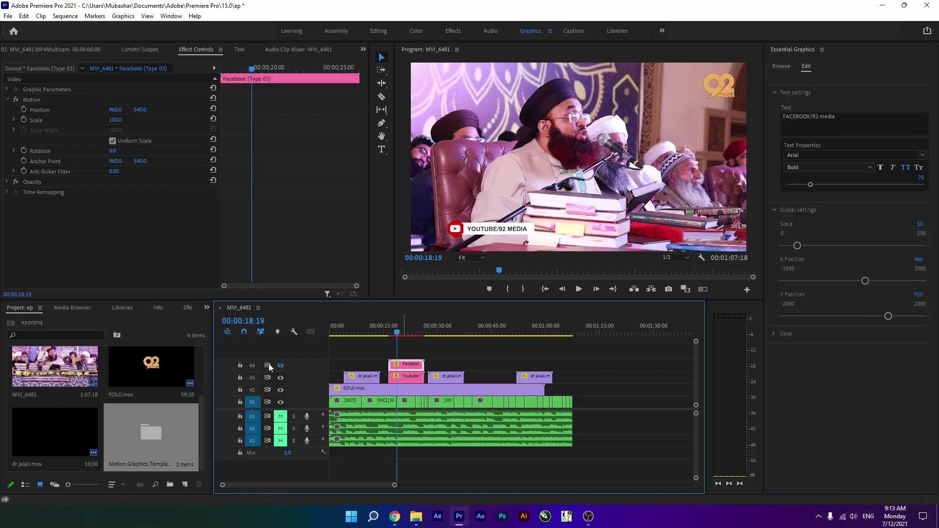
# - Move the Facebook bar right of the YouTube bar, nudge YouTube to X 613, and replay from start
pyautogui.click(405, 333)
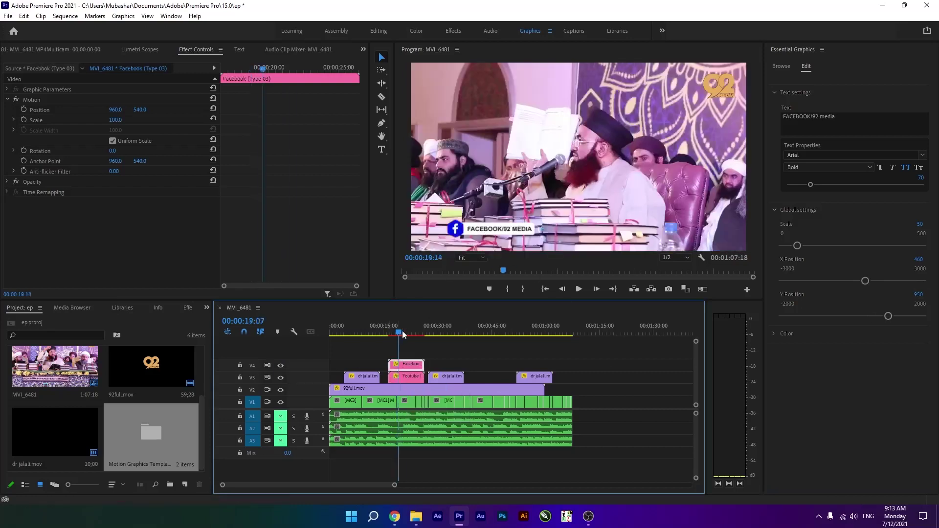
pyautogui.moveTo(402, 336); pyautogui.dragTo(401, 338)
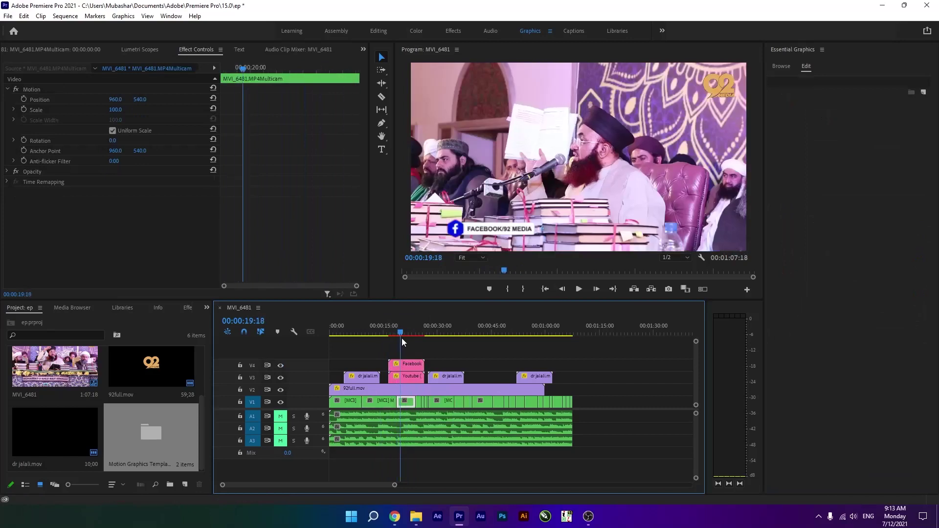
pyautogui.click(407, 365)
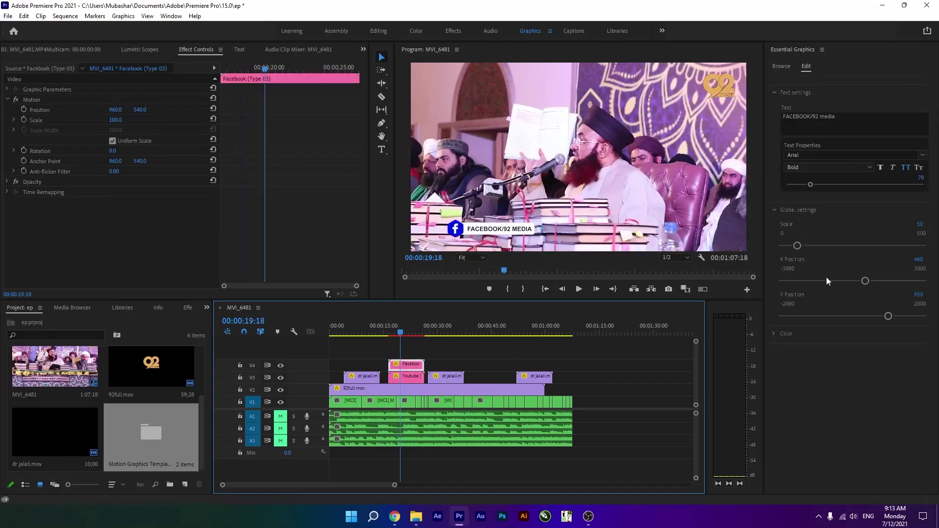
pyautogui.moveTo(864, 280); pyautogui.dragTo(879, 281)
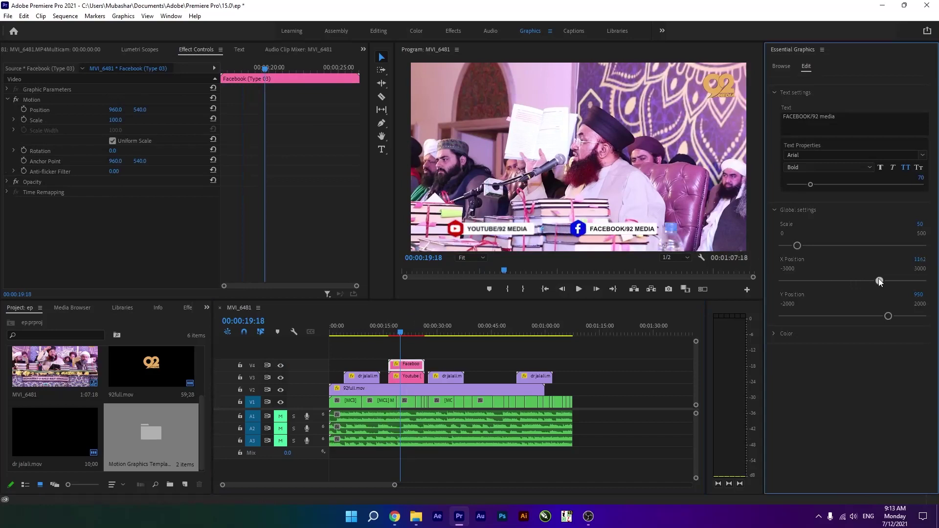
pyautogui.click(416, 377)
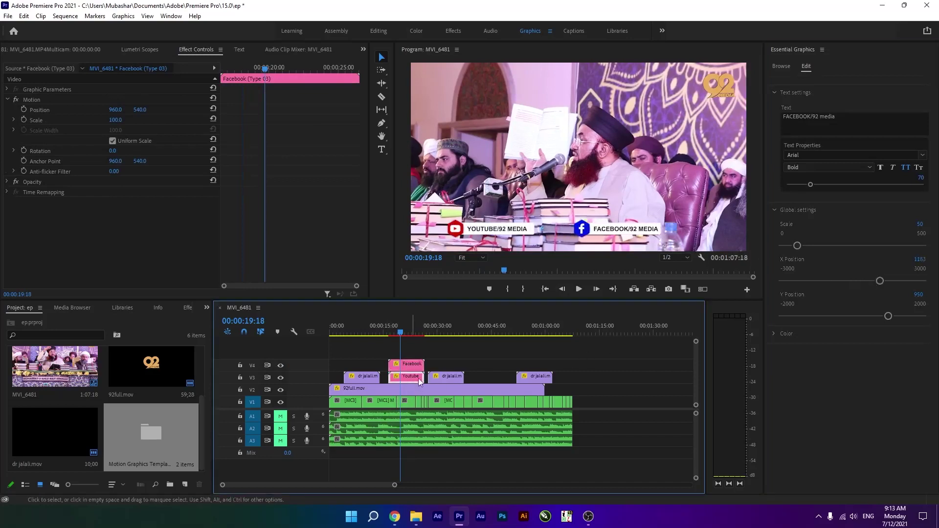
pyautogui.moveTo(865, 282); pyautogui.dragTo(866, 282)
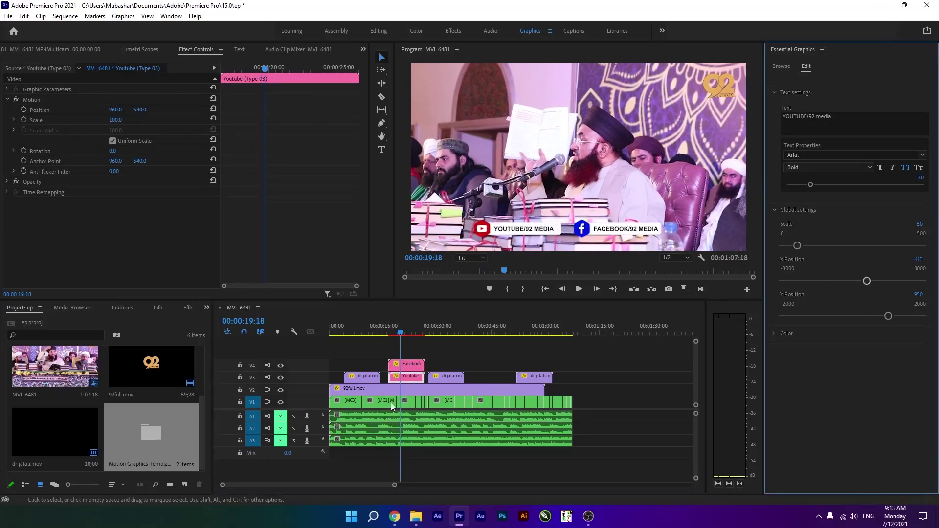
pyautogui.moveTo(381, 334); pyautogui.dragTo(368, 334)
pyautogui.press('Home')
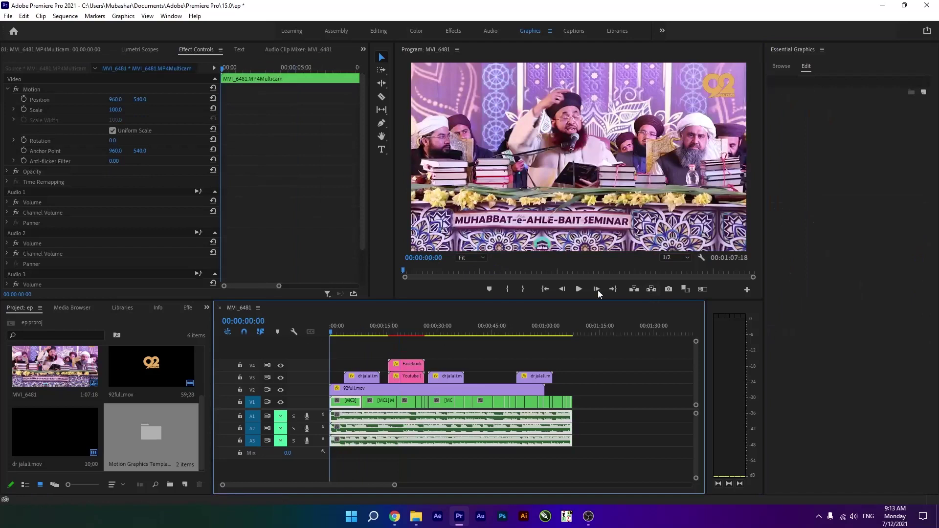
pyautogui.click(578, 289)
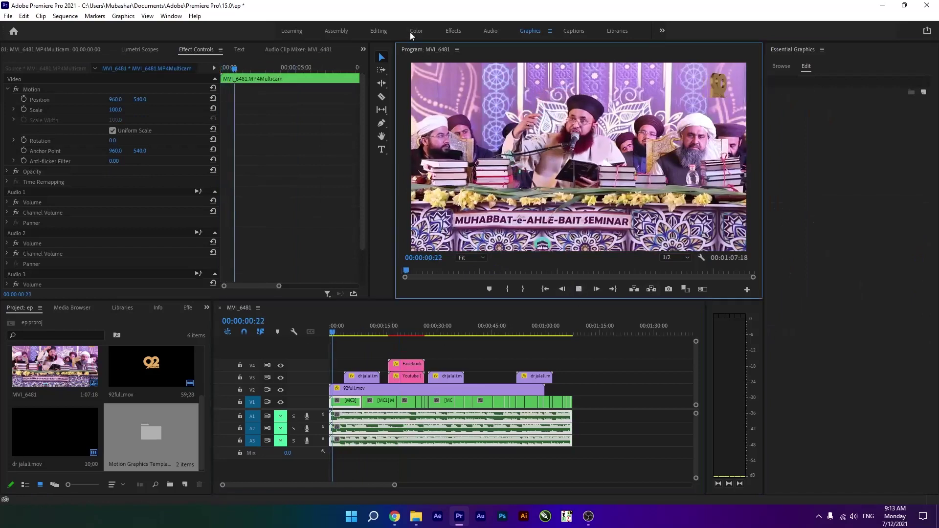
# - Preview the sequence in the Editing workspace, stop at 22:04, and bring up the Import dialog
pyautogui.click(383, 31)
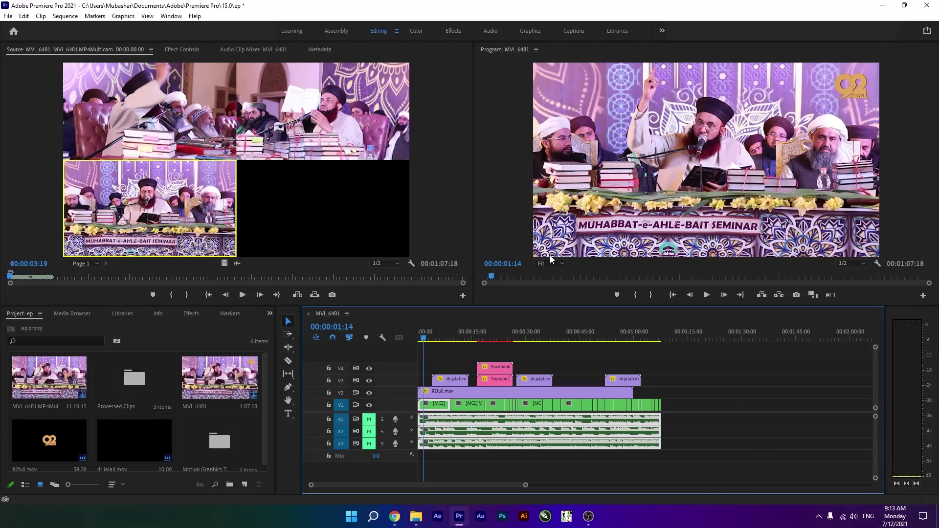
pyautogui.click(706, 295)
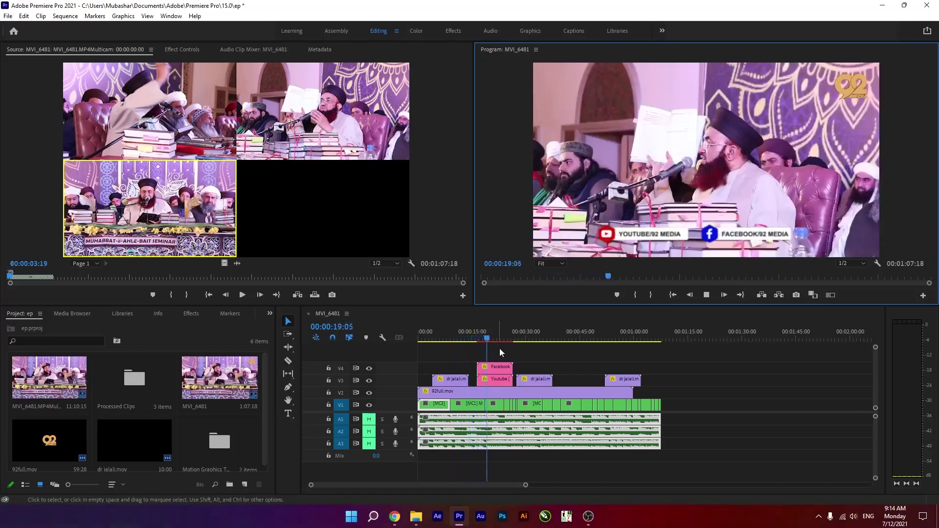
pyautogui.click(497, 339)
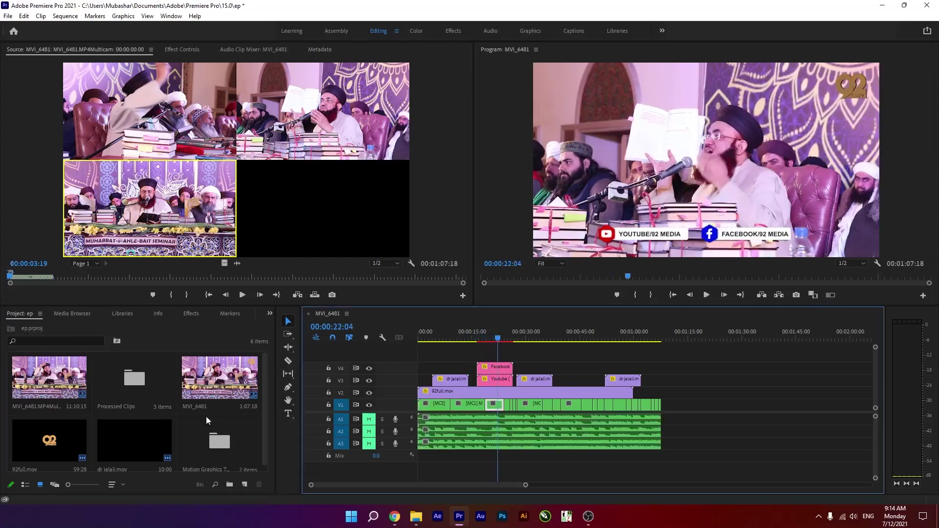
pyautogui.scroll(-1, 206, 416)
pyautogui.doubleClick(256, 468)
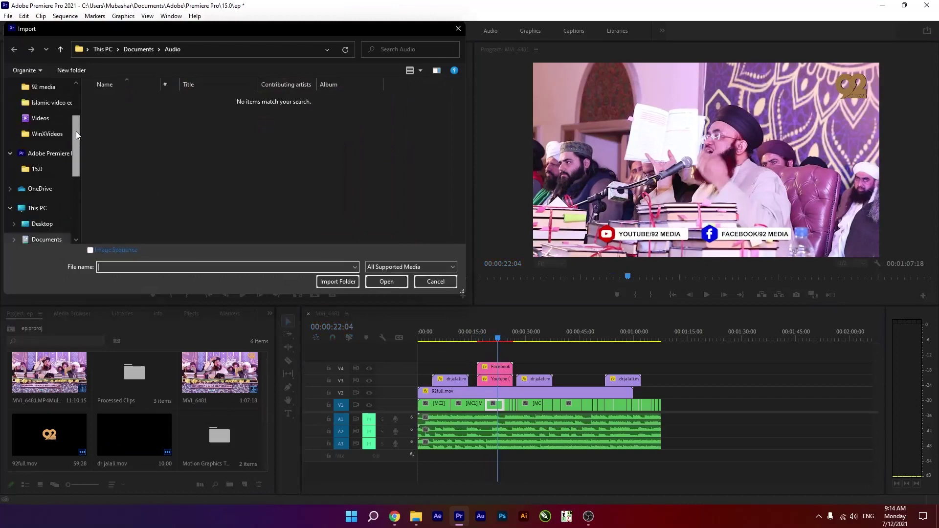
# - Import the Muhabbat e Ahl e Bait Seminar PNG from Desktop onto new track V5 across the sequence
pyautogui.scroll(3, 53, 127)
pyautogui.click(49, 113)
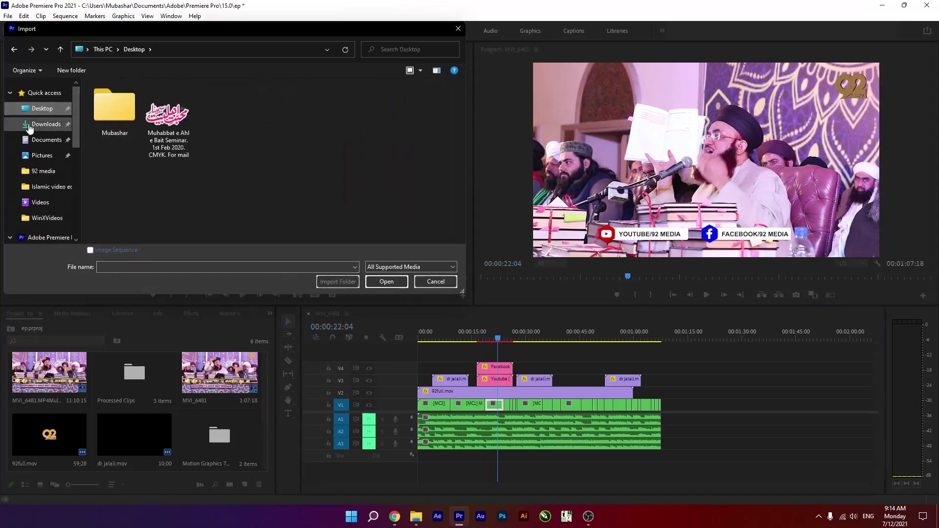
pyautogui.click(168, 123)
pyautogui.click(381, 283)
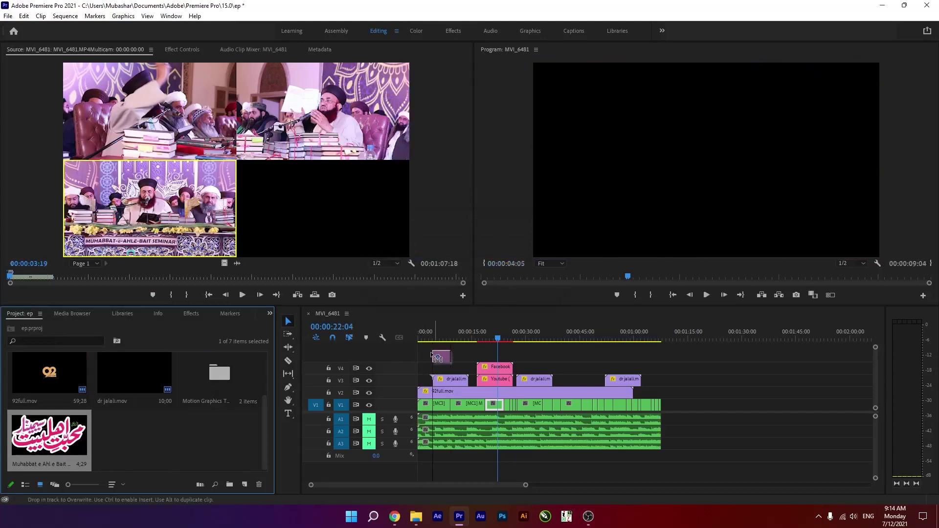
pyautogui.moveTo(150, 417)
pyautogui.mouseDown()
pyautogui.moveTo(425, 356)
pyautogui.moveTo(606, 346)
pyautogui.moveTo(661, 356)
pyautogui.mouseUp()
pyautogui.click(626, 214)
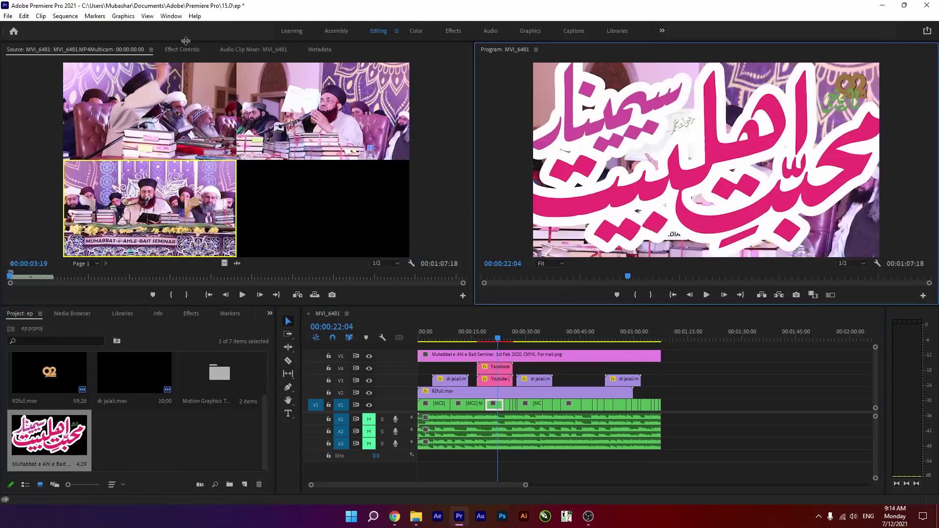
# - Scale the V5 calligraphy logo down to 13.9 and place it in the frame's top-left corner
pyautogui.click(182, 50)
pyautogui.write('0')
pyautogui.press('Return')
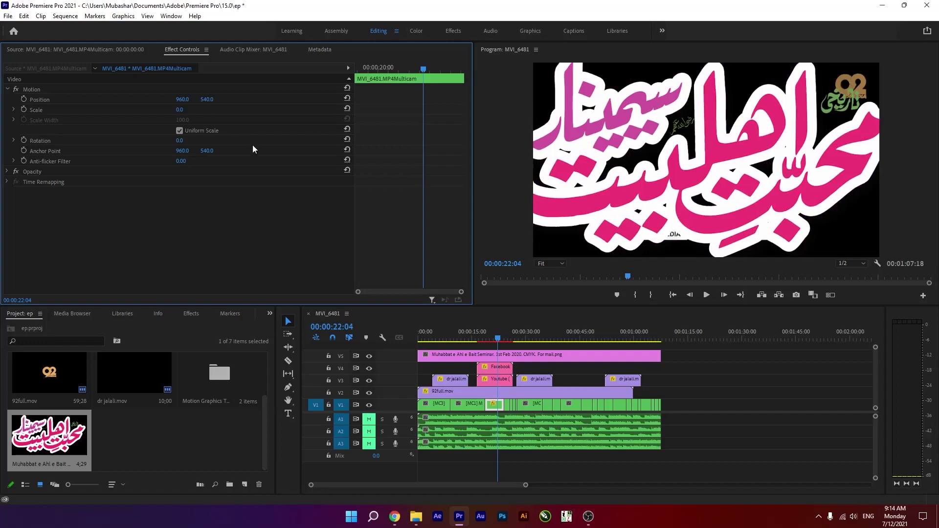
pyautogui.hotkey('ctrl', 'z')
pyautogui.click(761, 405)
pyautogui.click(566, 354)
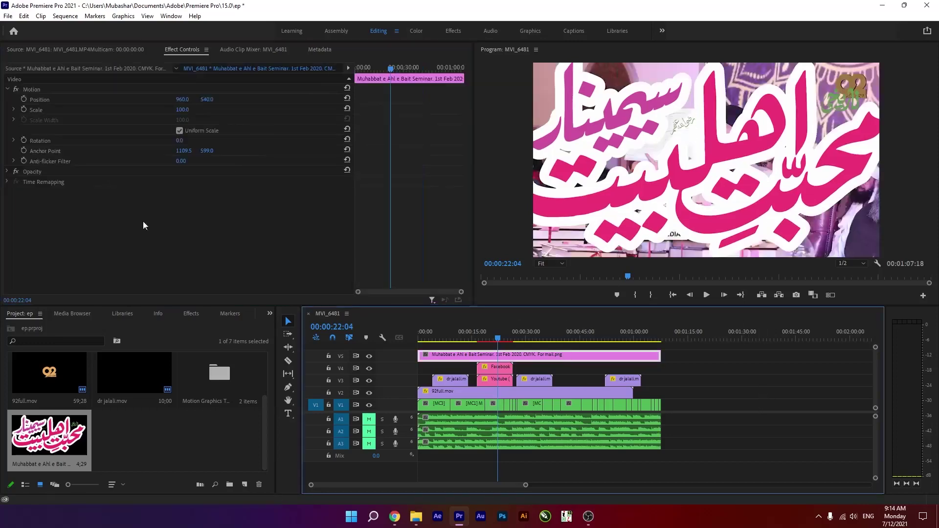
pyautogui.moveTo(173, 109)
pyautogui.mouseDown()
pyautogui.moveTo(135, 109)
pyautogui.moveTo(185, 100)
pyautogui.mouseUp()
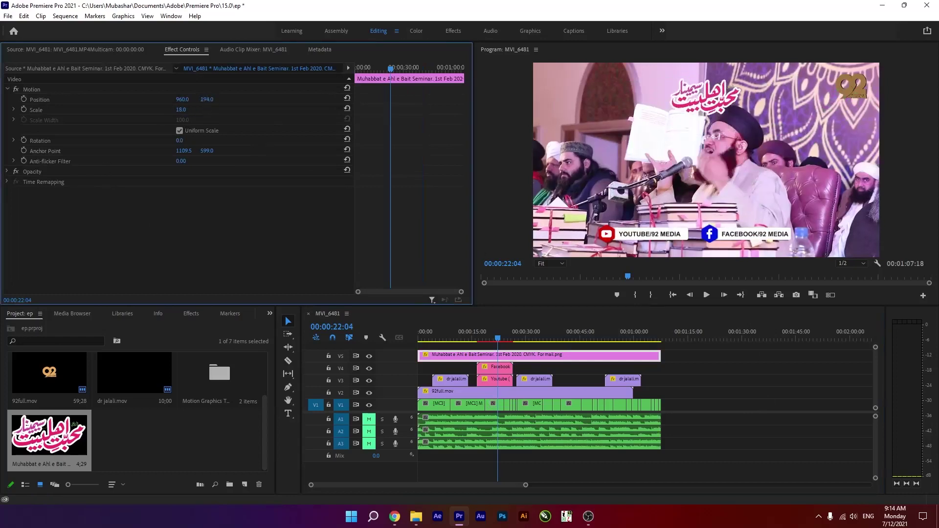
pyautogui.click(722, 101)
pyautogui.moveTo(720, 106); pyautogui.dragTo(597, 86)
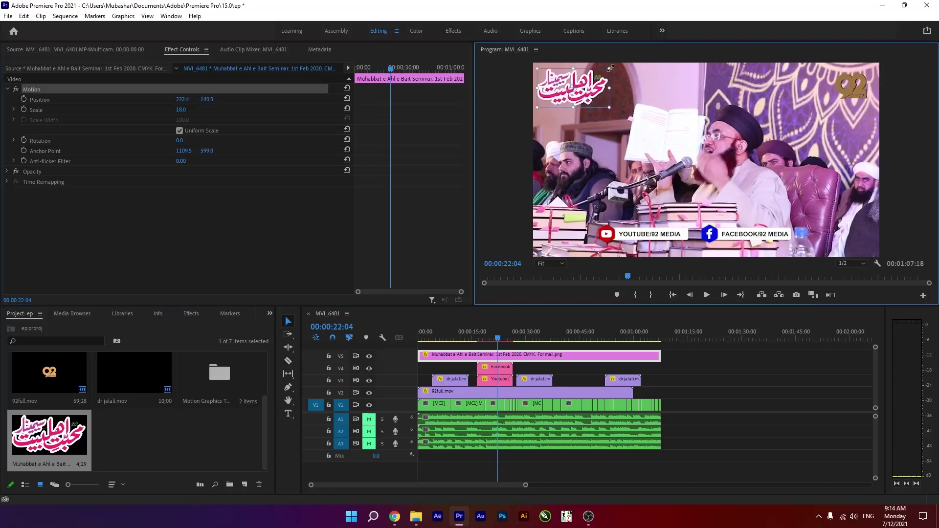
pyautogui.moveTo(606, 69); pyautogui.dragTo(583, 88)
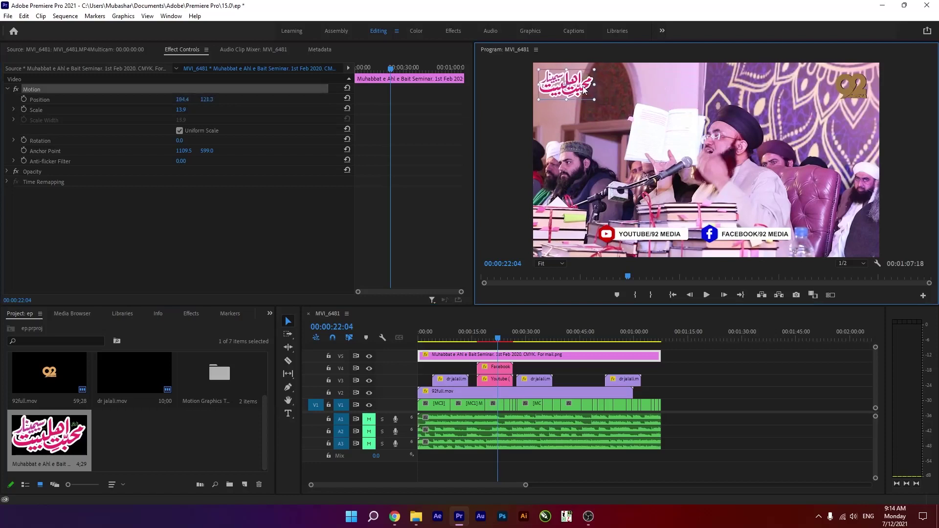
pyautogui.click(726, 379)
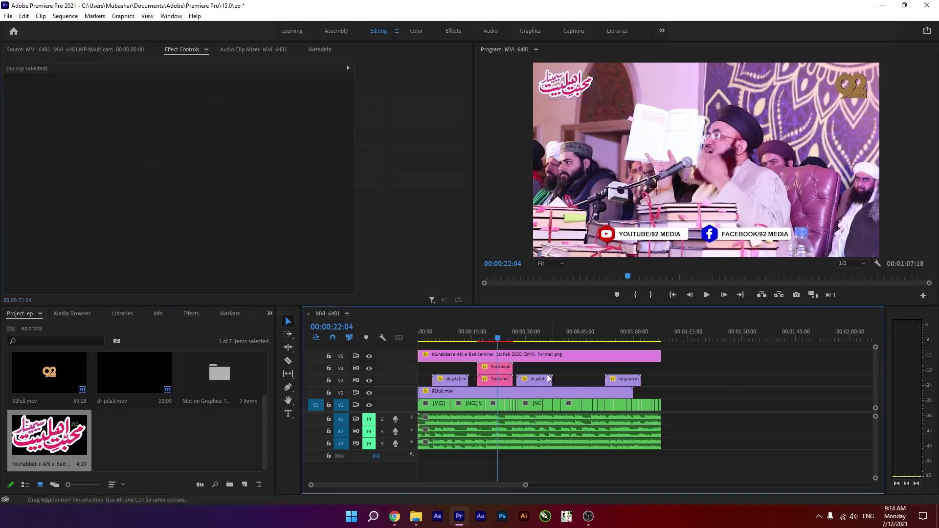
# - Alt-drag copies of the YouTube and Facebook bar clips to around 40 seconds
pyautogui.click(489, 340)
pyautogui.moveTo(490, 340); pyautogui.dragTo(489, 340)
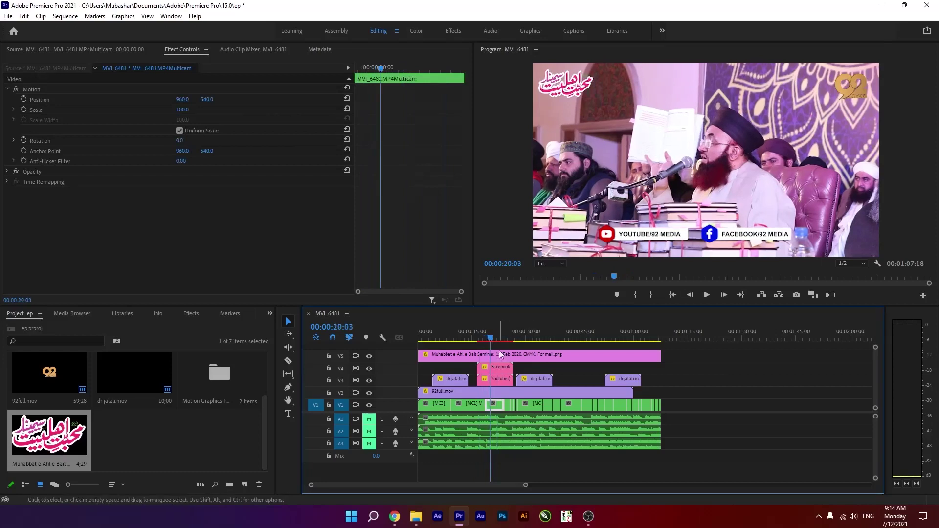
pyautogui.moveTo(491, 338); pyautogui.dragTo(534, 340)
pyautogui.click(495, 369)
pyautogui.keyDown('shift'); pyautogui.click(494, 381); pyautogui.keyUp('shift')
pyautogui.moveTo(491, 379); pyautogui.dragTo(577, 379)
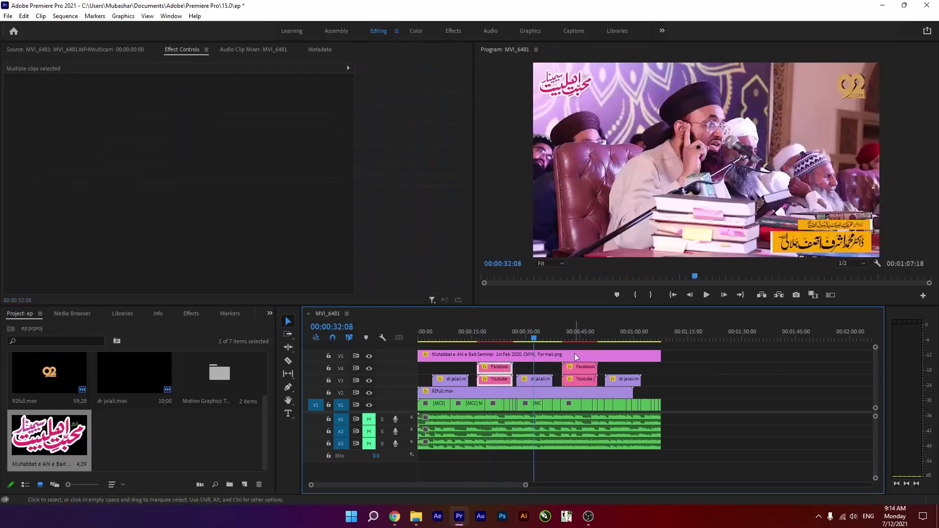
pyautogui.moveTo(572, 337)
pyautogui.mouseDown()
pyautogui.moveTo(561, 341)
pyautogui.moveTo(576, 342)
pyautogui.mouseUp()
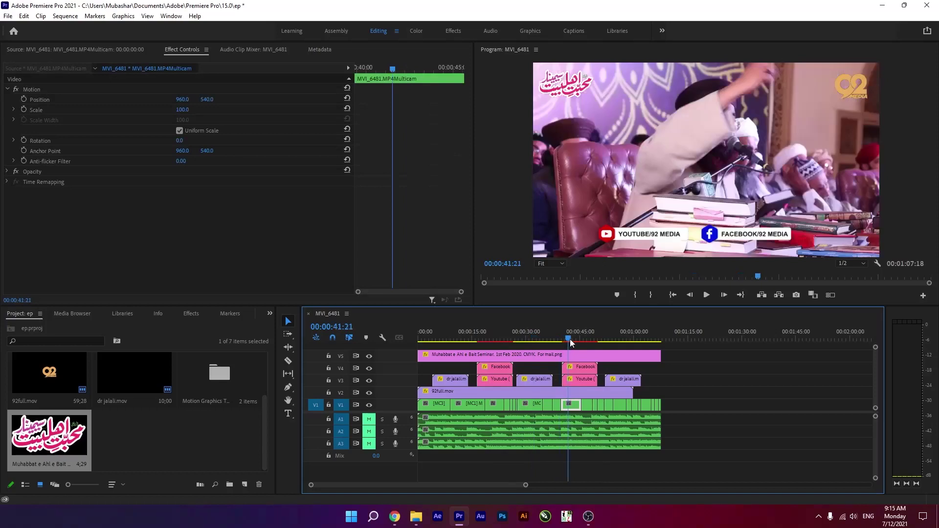
# - Zoom the timeline and play back the sequence, ending at the first camera cut
pyautogui.moveTo(576, 341)
pyautogui.mouseDown()
pyautogui.moveTo(596, 341)
pyautogui.moveTo(615, 362)
pyautogui.mouseUp()
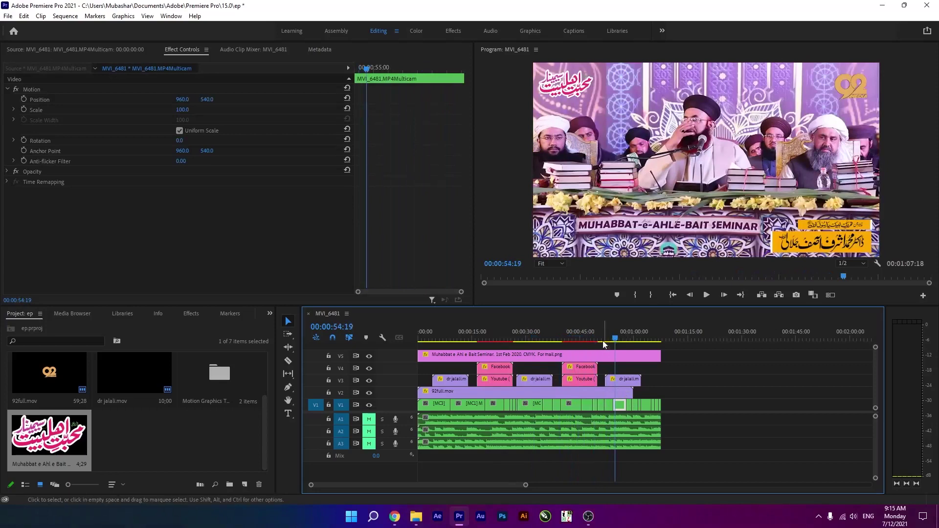
pyautogui.click(589, 336)
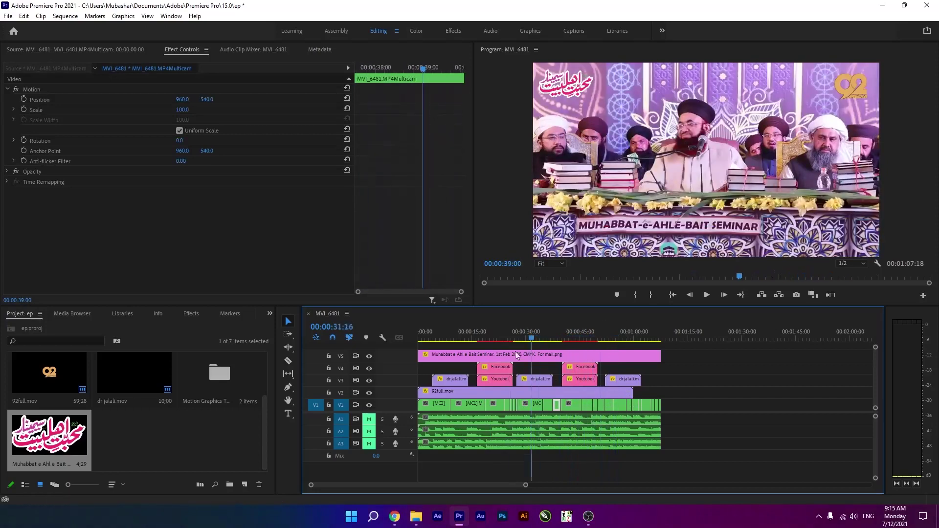
pyautogui.moveTo(588, 337); pyautogui.dragTo(446, 356)
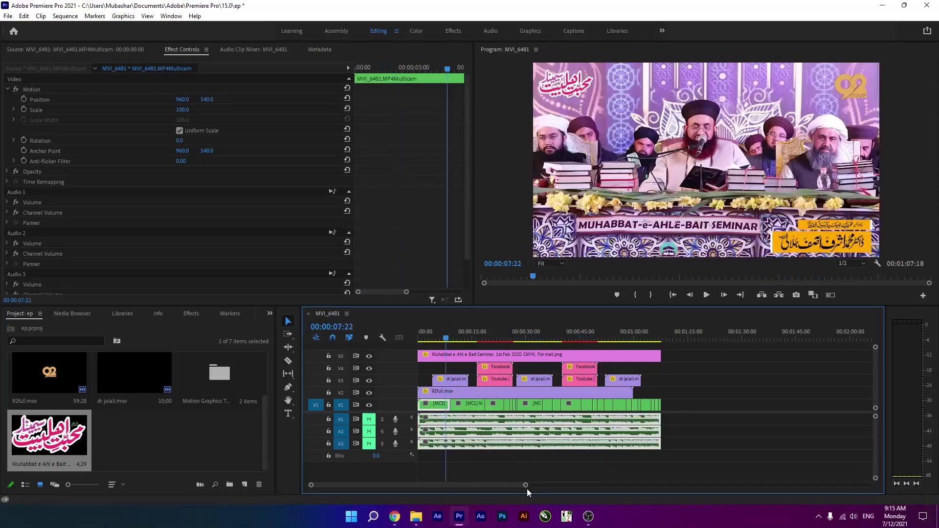
pyautogui.moveTo(526, 484); pyautogui.dragTo(499, 488)
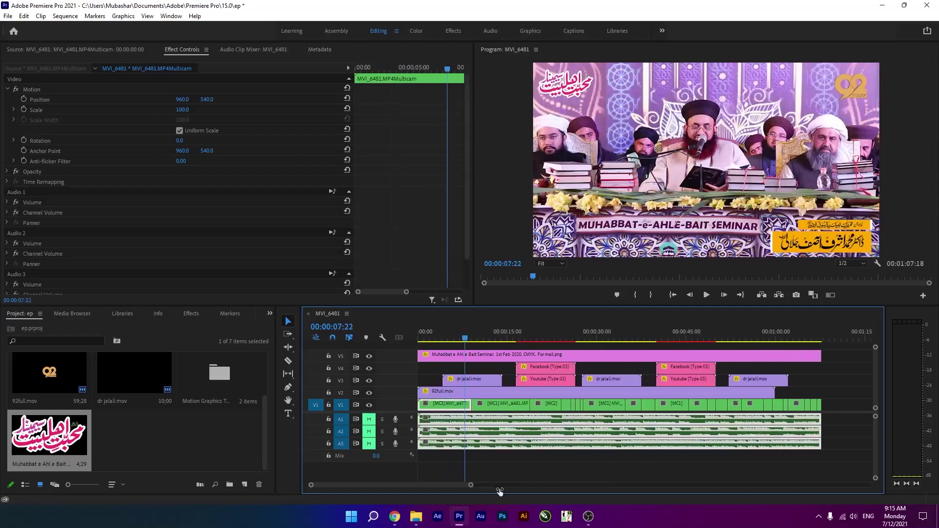
pyautogui.press('space')
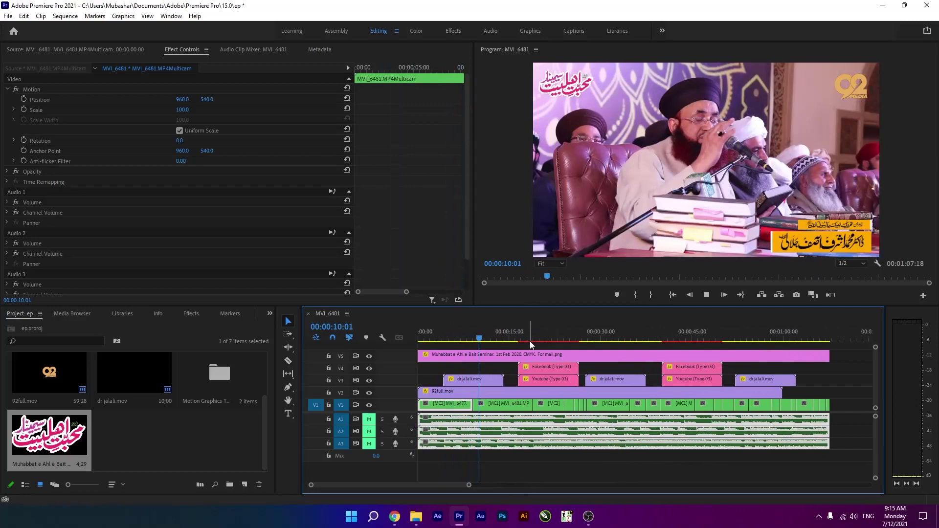
pyautogui.press('space')
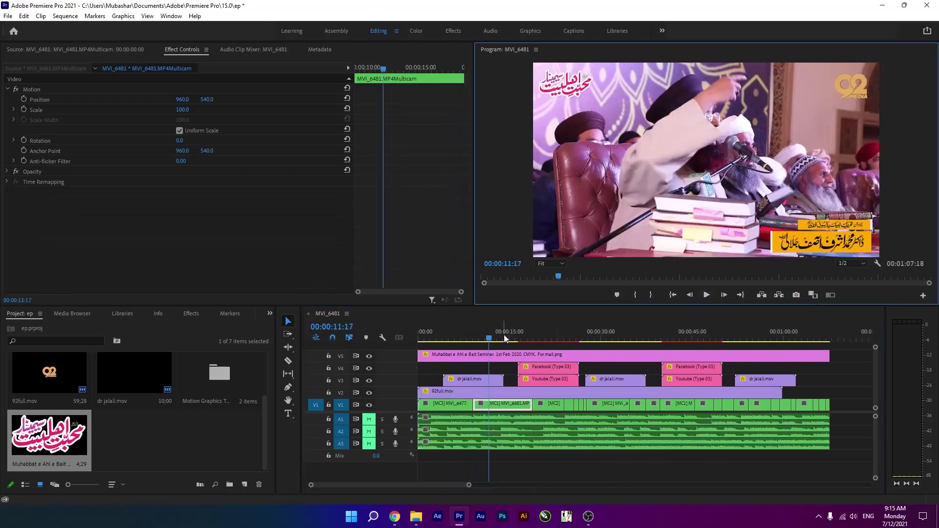
pyautogui.moveTo(487, 341); pyautogui.dragTo(466, 340)
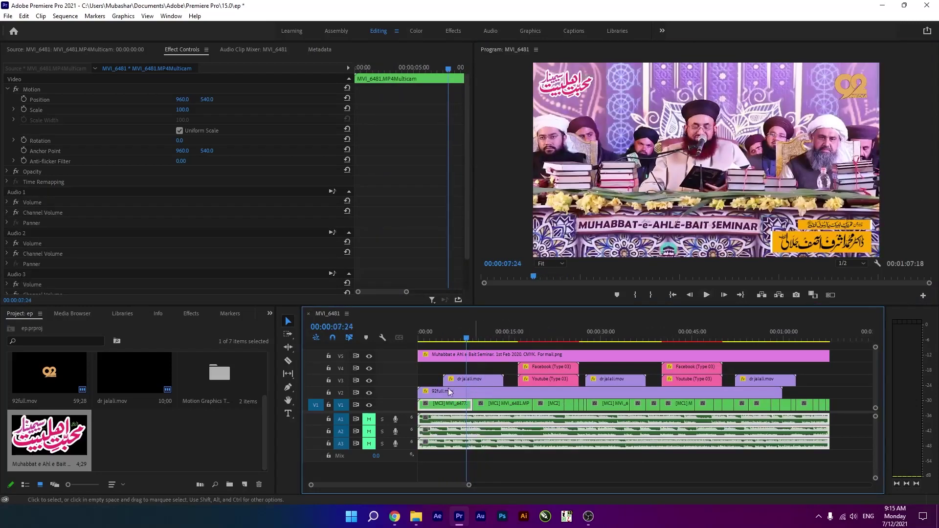
# - Apply a Cross Dissolve to the first V1 camera cut and preview it
pyautogui.click(191, 315)
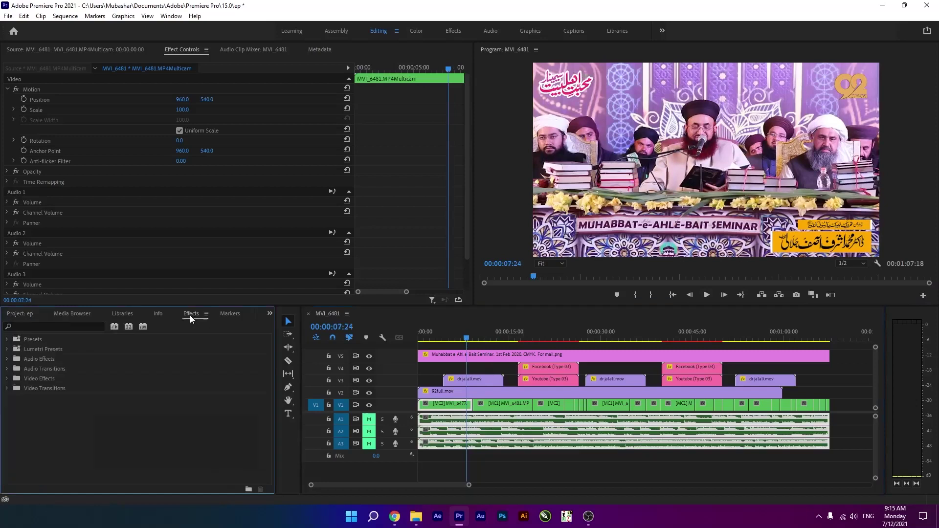
pyautogui.click(7, 379)
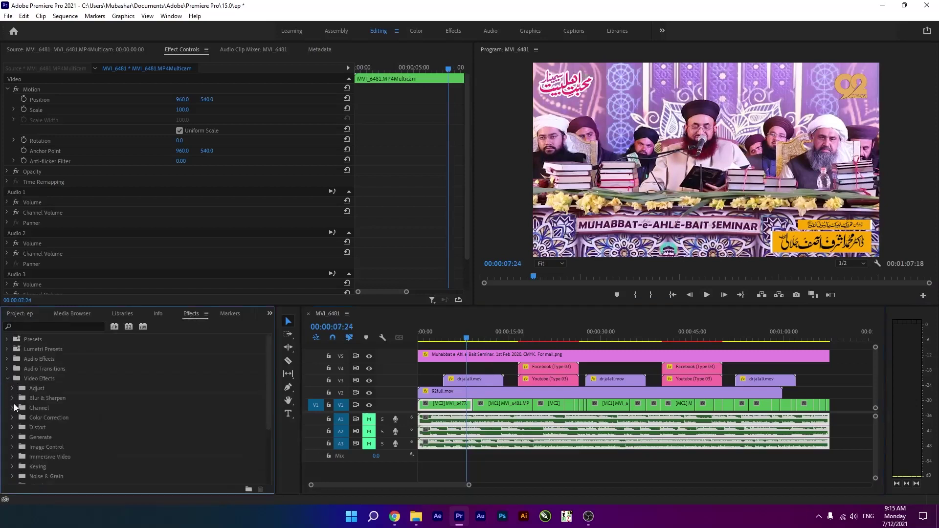
pyautogui.click(7, 378)
pyautogui.click(7, 389)
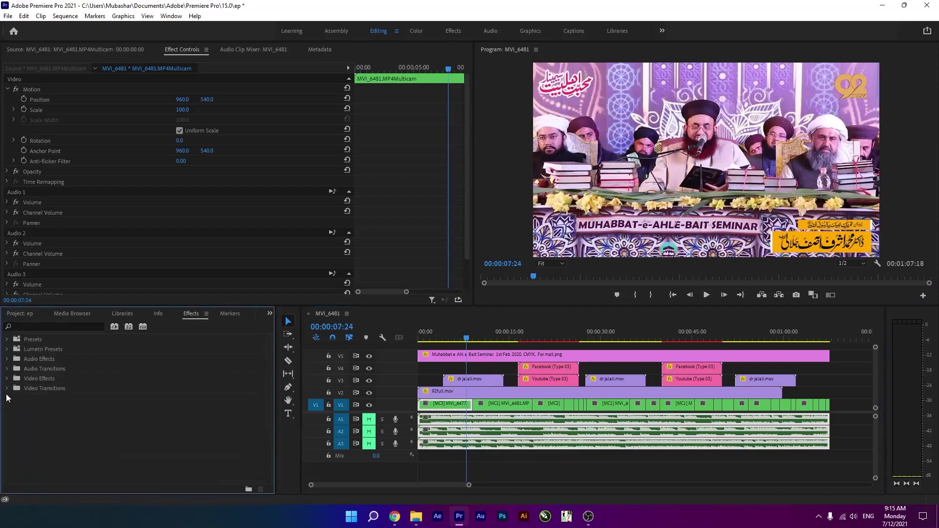
pyautogui.click(13, 408)
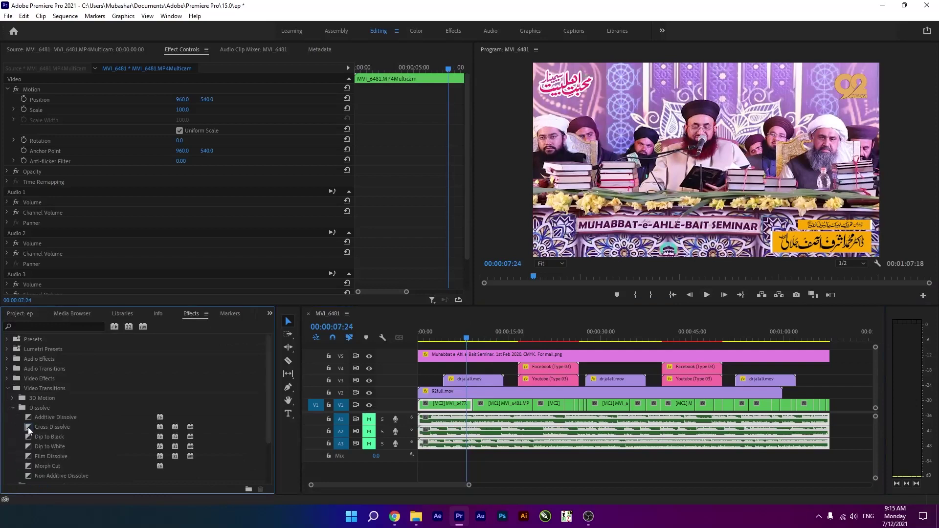
pyautogui.moveTo(29, 429); pyautogui.dragTo(474, 405)
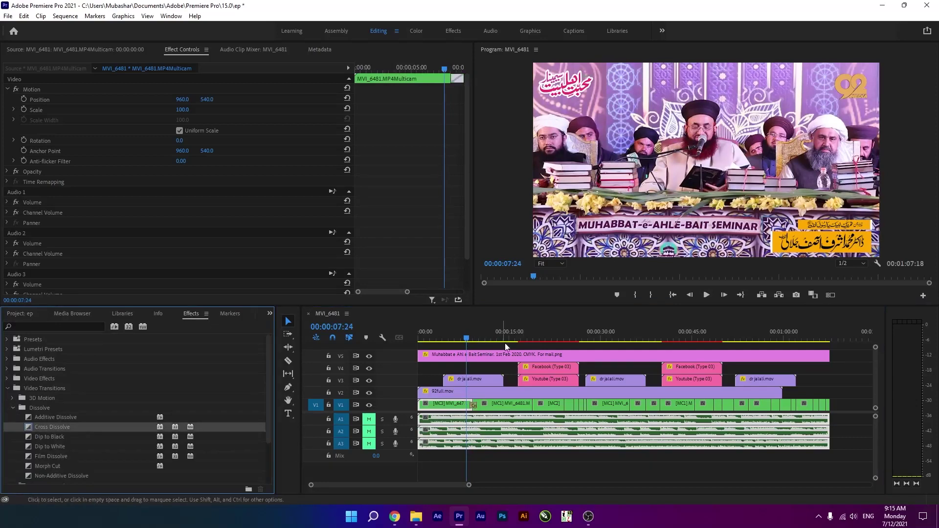
pyautogui.click(706, 295)
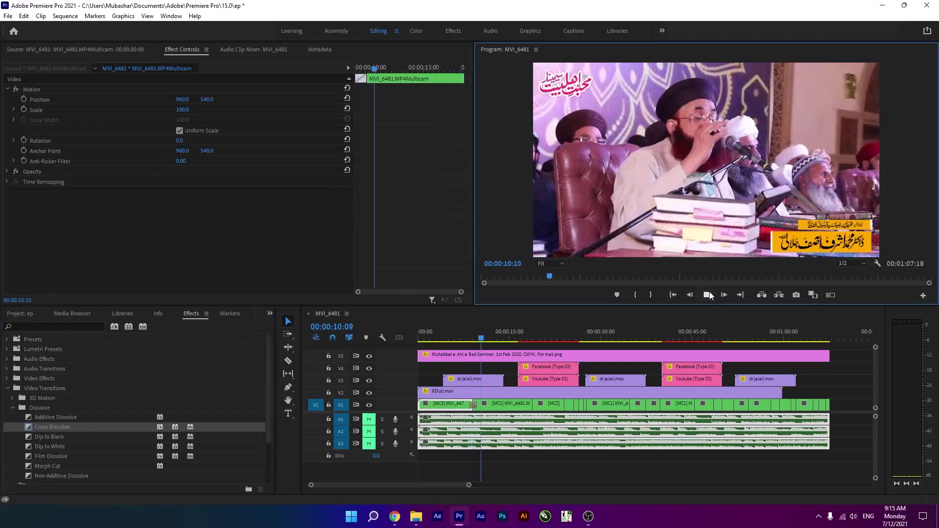
pyautogui.click(708, 295)
# - Apply a Slide transition to the V1 cut near 23 seconds and preview it
pyautogui.scroll(-3, 10, 434)
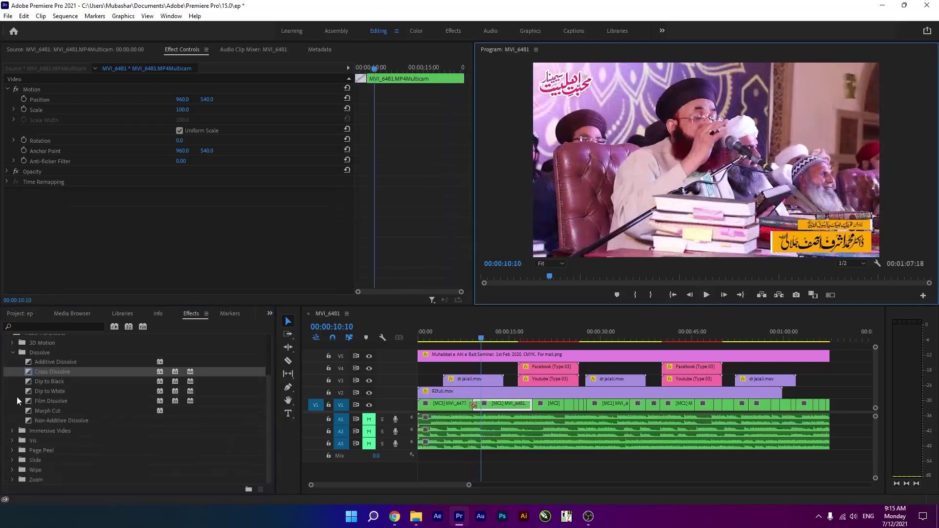
pyautogui.click(12, 353)
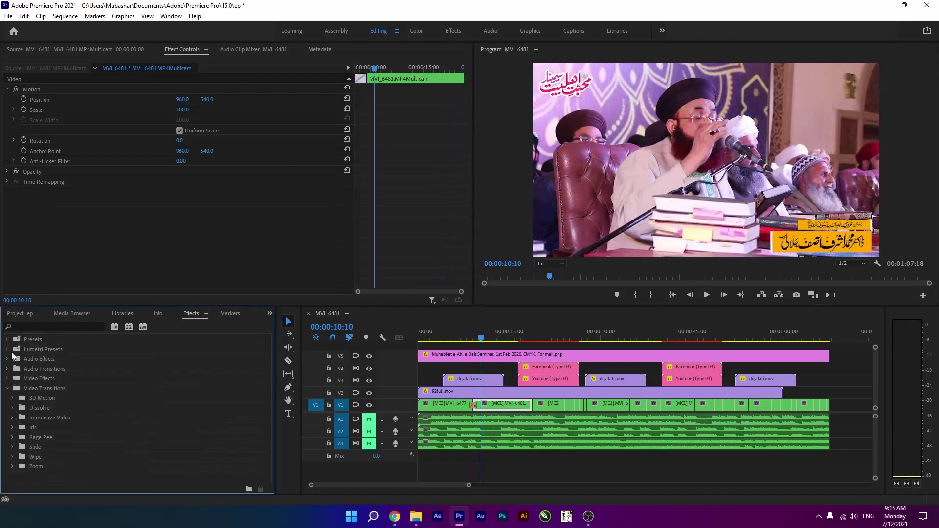
pyautogui.click(12, 447)
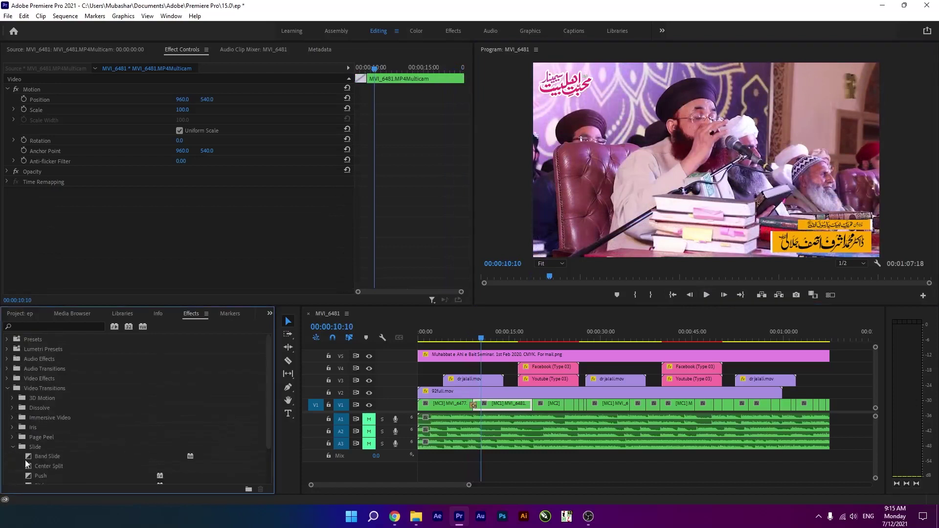
pyautogui.scroll(-3, 30, 459)
pyautogui.moveTo(27, 446)
pyautogui.mouseDown()
pyautogui.moveTo(676, 512)
pyautogui.moveTo(565, 405)
pyautogui.mouseUp()
pyautogui.click(561, 339)
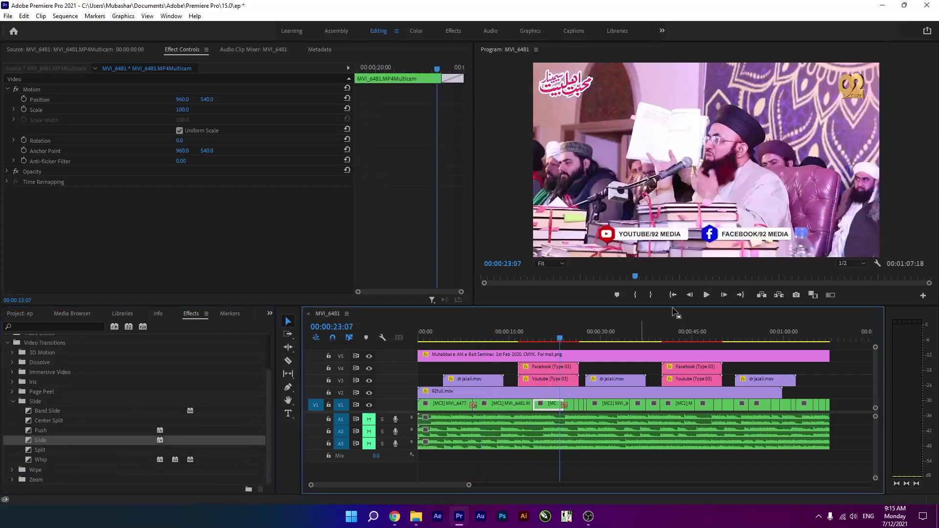
pyautogui.click(706, 296)
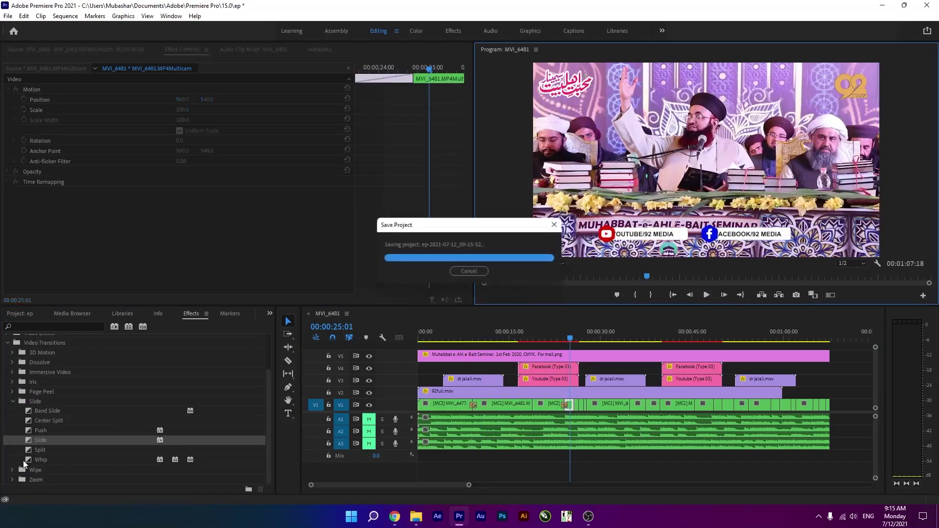
# - Put a Band Slide transition on the V1 cut near 00:00:24 and preview it
pyautogui.moveTo(49, 411); pyautogui.dragTo(566, 411)
pyautogui.click(565, 339)
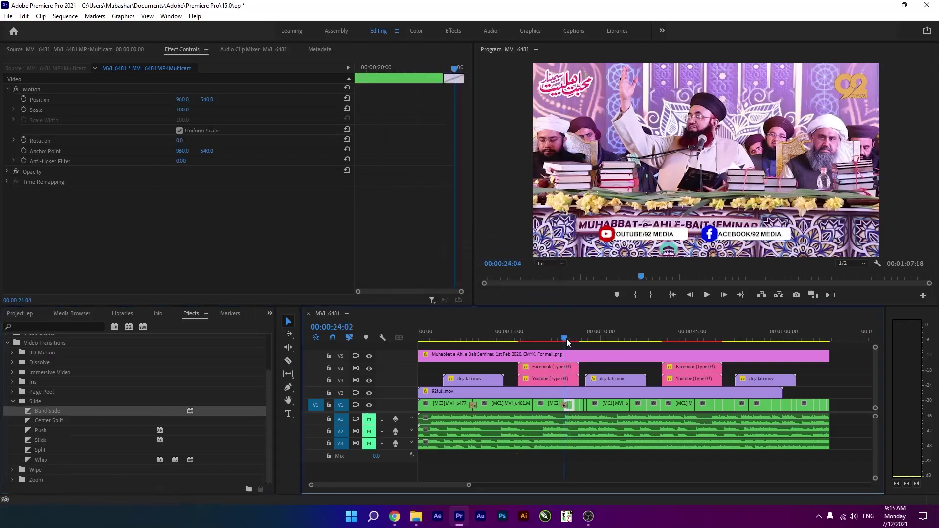
pyautogui.click(706, 295)
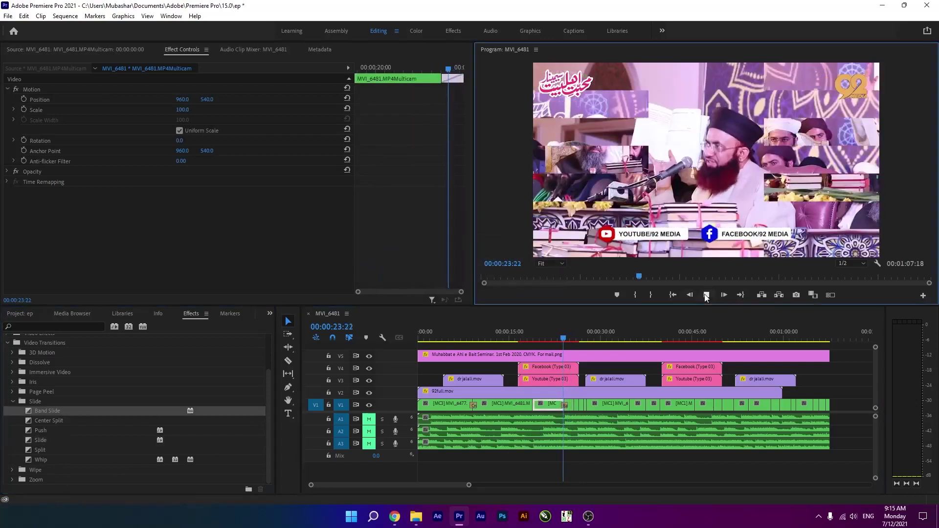
pyautogui.click(706, 295)
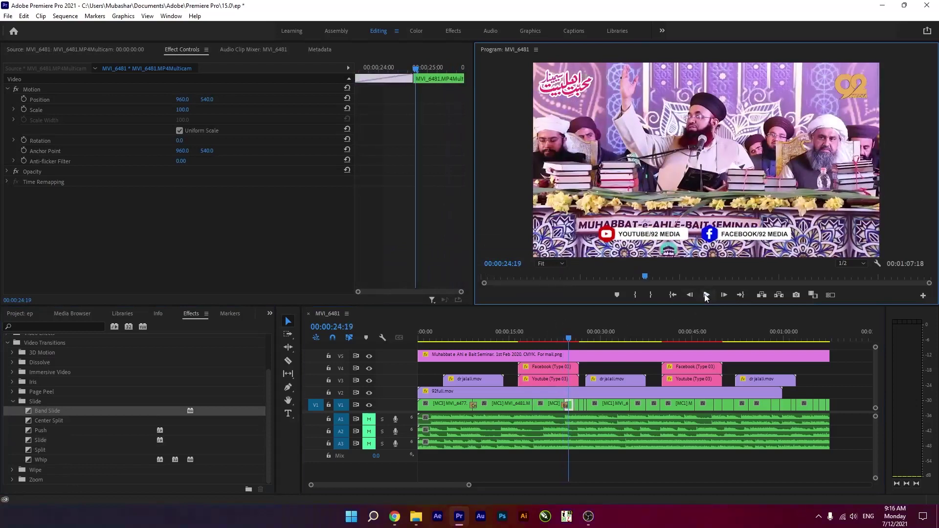